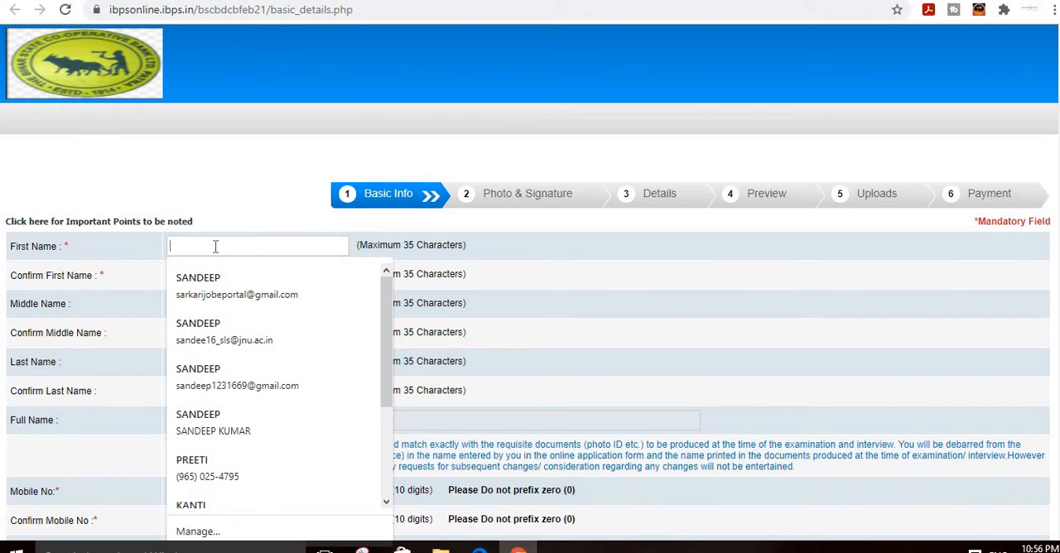
Step: Enter the candidate's first name in the First Name and Confirm First Name fields
type("NEHA")
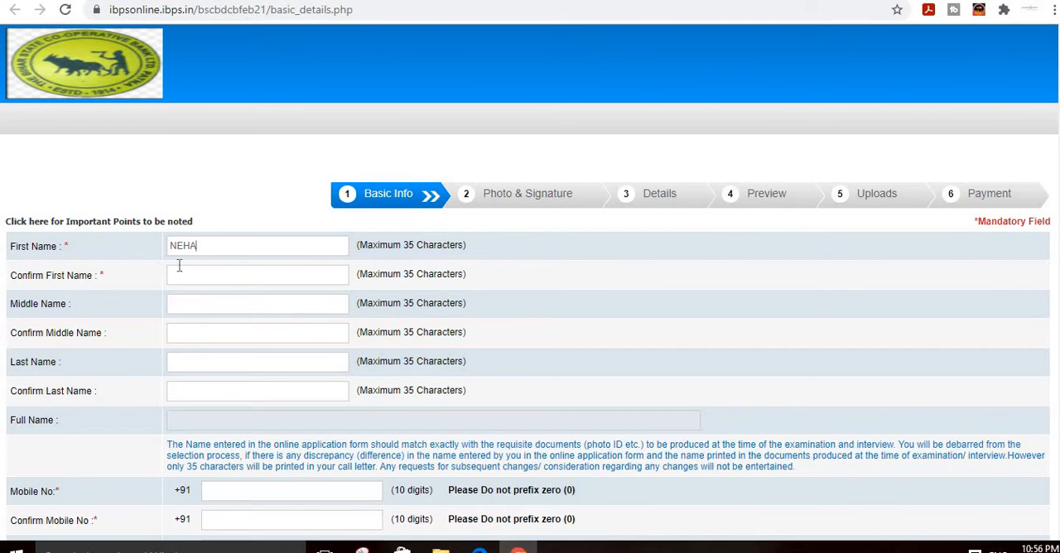
left_click(180, 272)
left_click(181, 277)
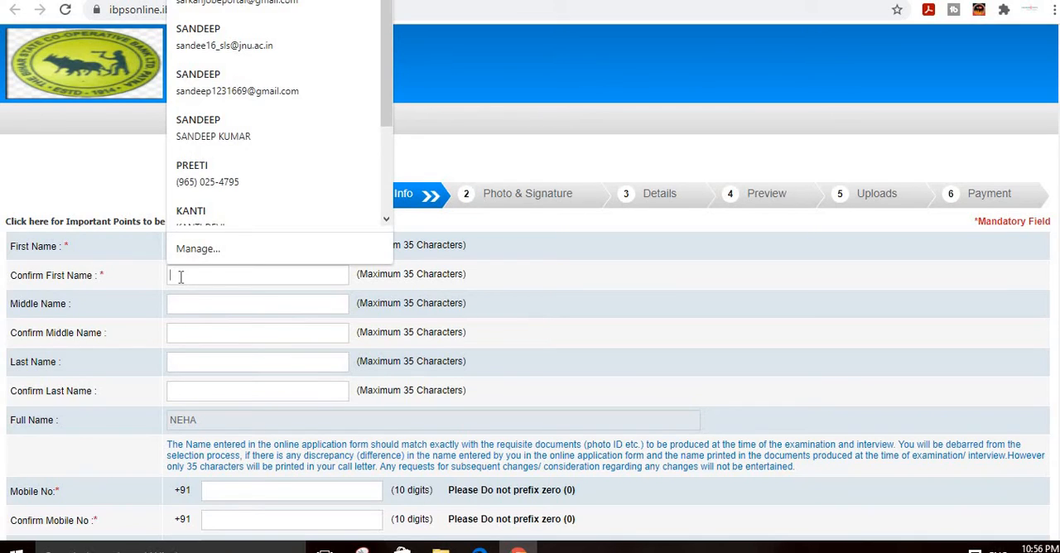
type("NEHA")
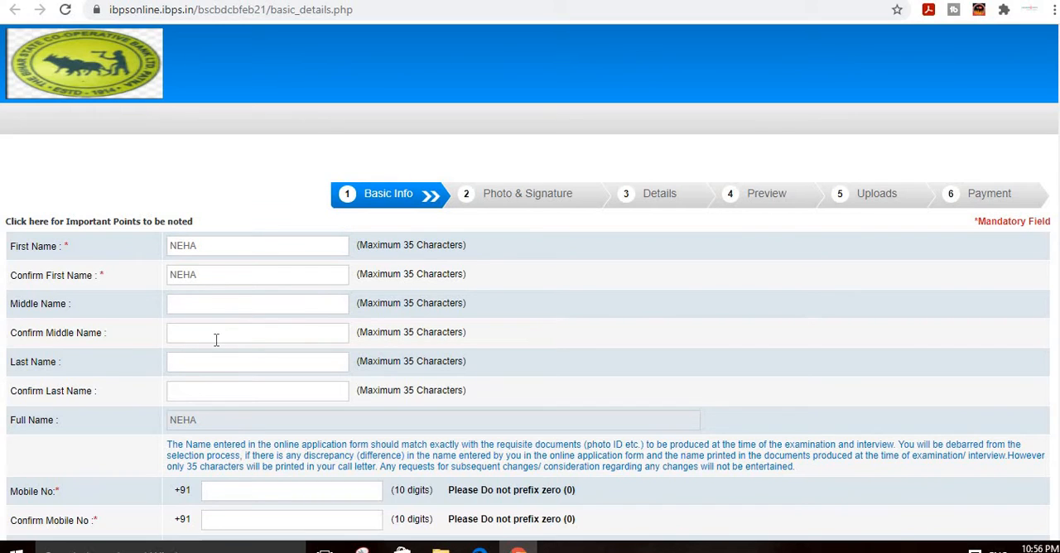
scroll(141, 324, "down", 1)
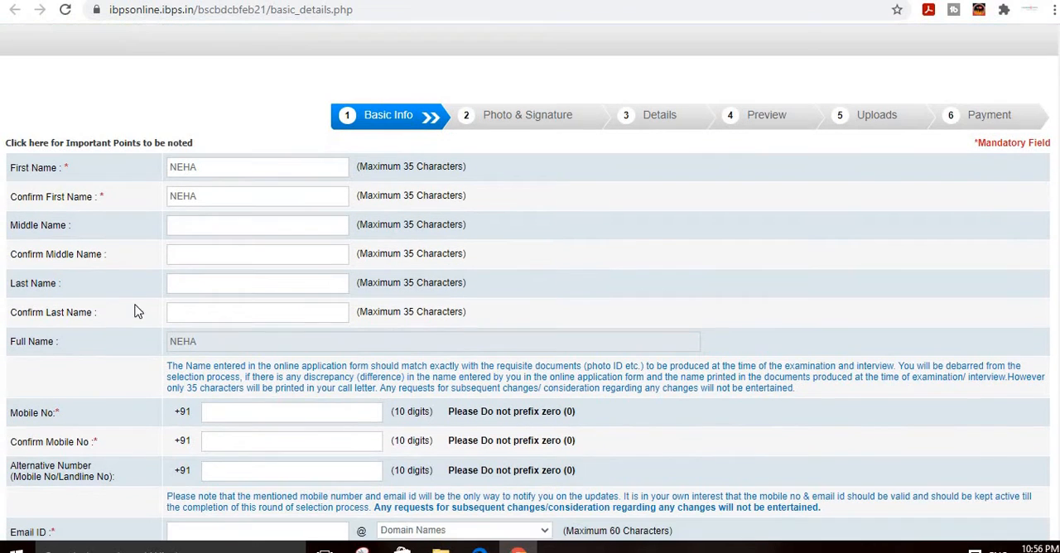
left_click(211, 275)
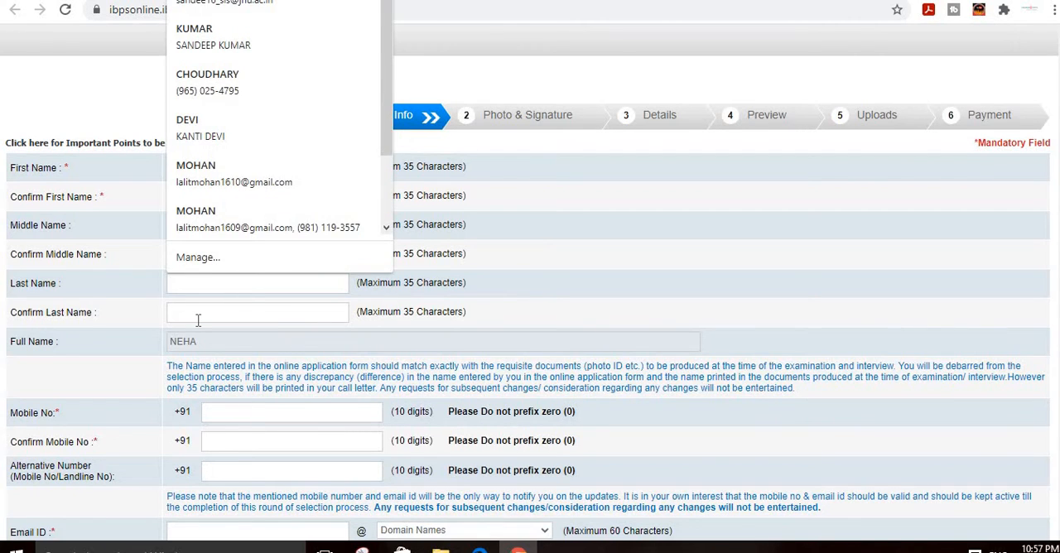
left_click(198, 320)
left_click(132, 327)
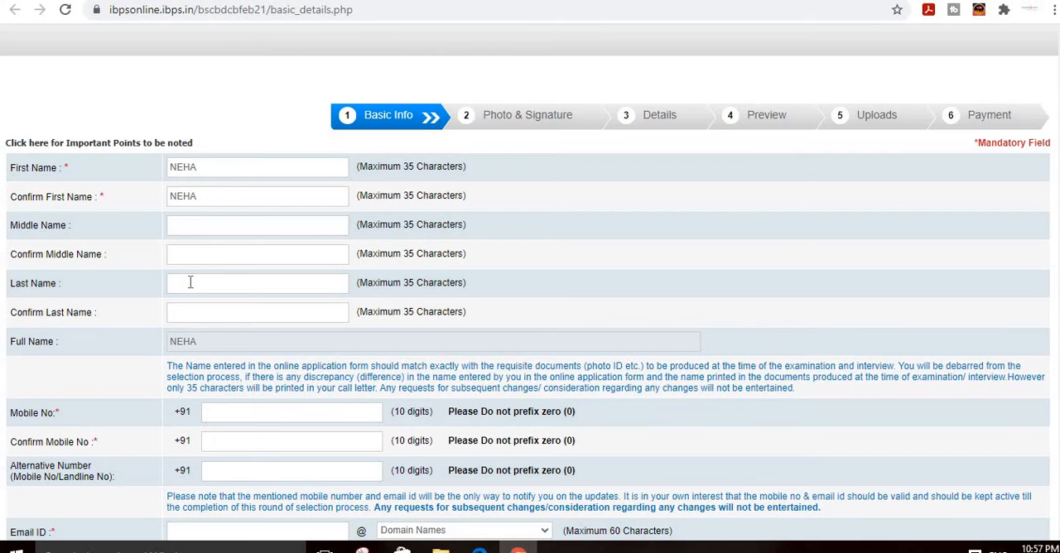
Step: Enter the candidate's ten-digit mobile number in the Mobile No and Confirm Mobile No fields
scroll(280, 362, "down", 1)
left_click(236, 338)
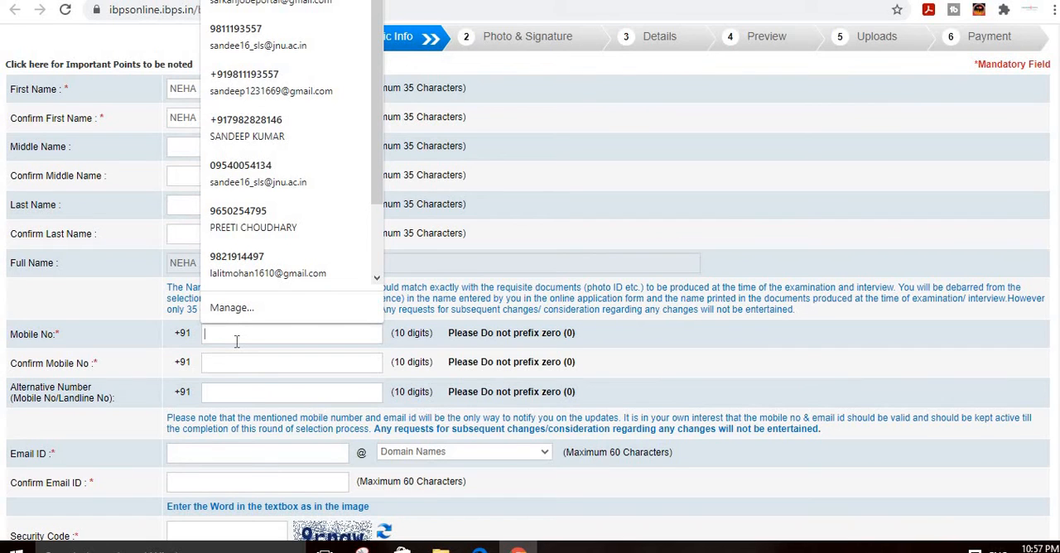
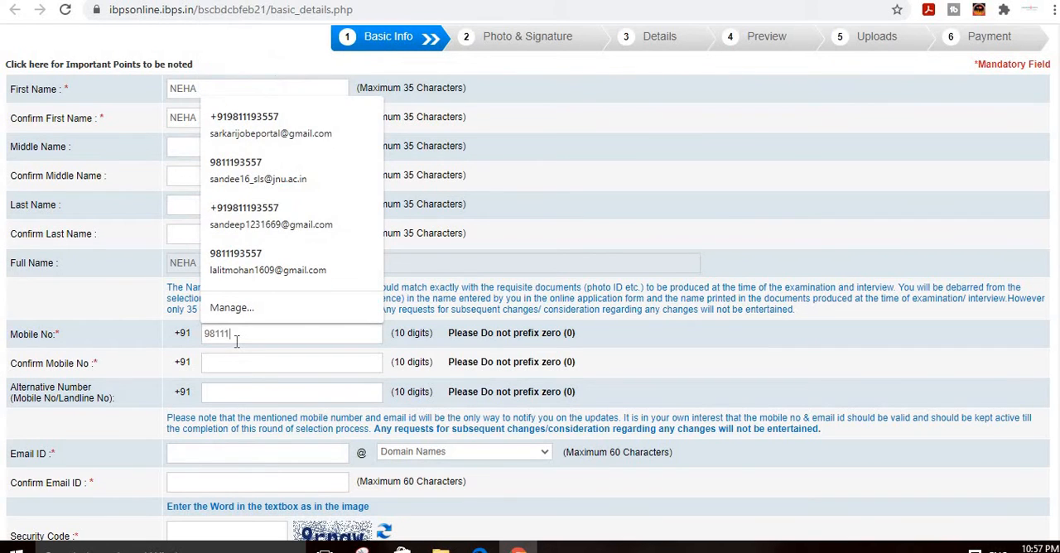
left_click(108, 304)
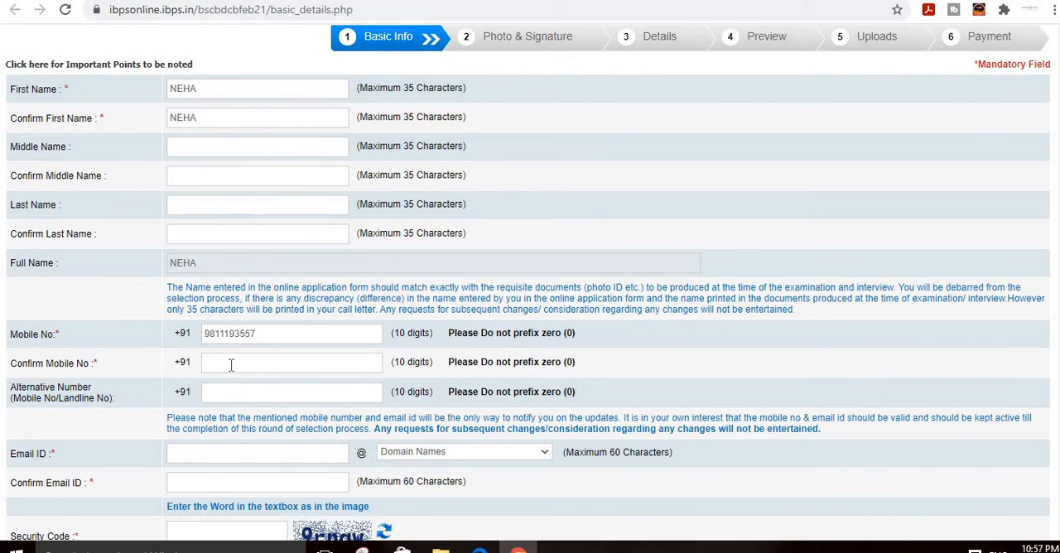
left_click(231, 365)
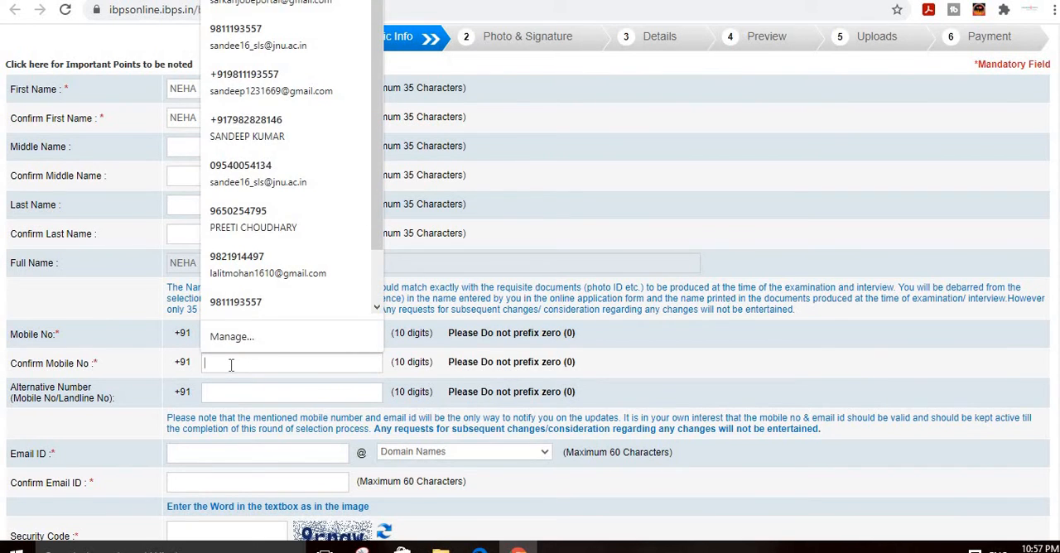
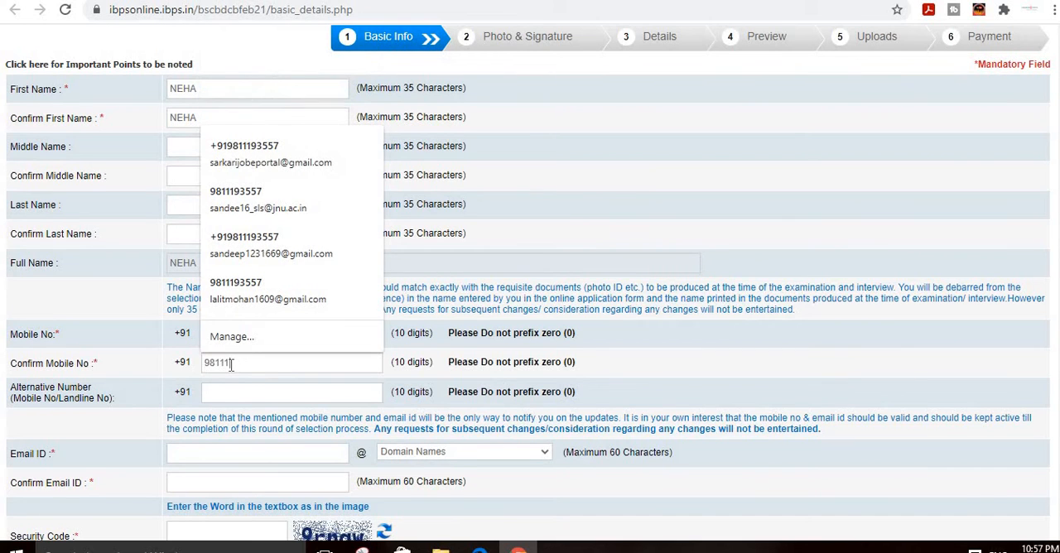
left_click(118, 343)
Step: Enter the username part of the candidate's email in Email ID and choose gmail.com as the domain
scroll(222, 404, "down", 2)
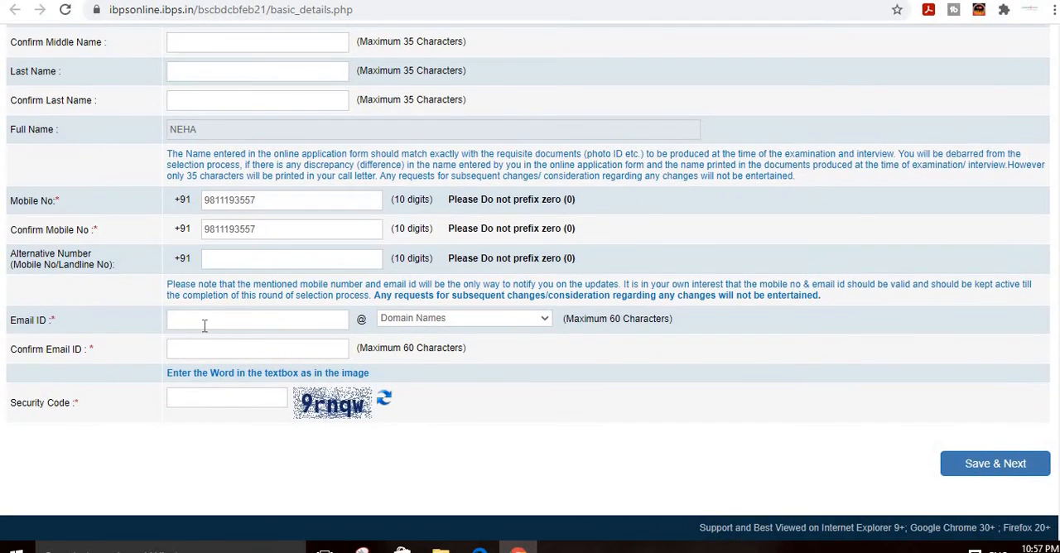
left_click(204, 322)
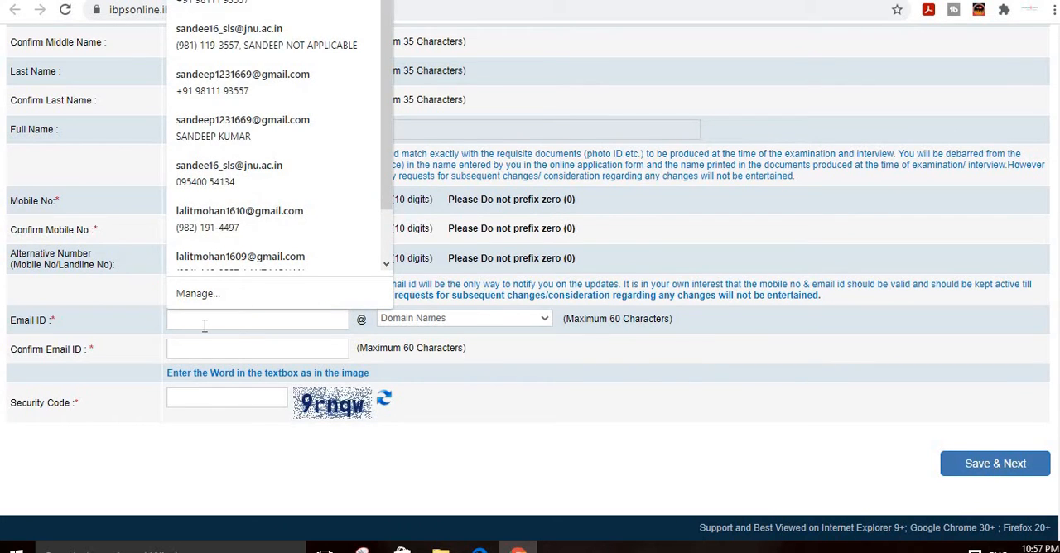
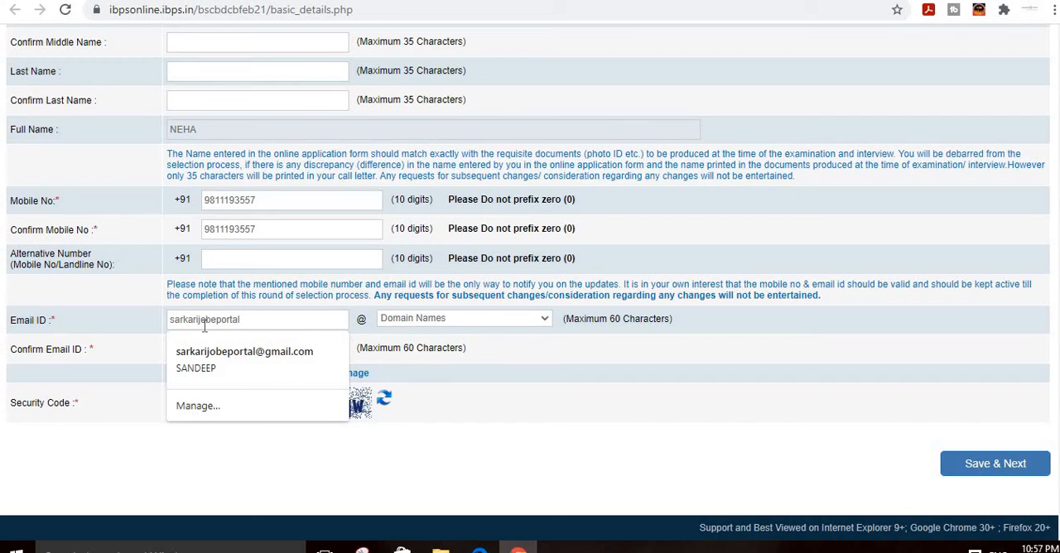
type("gma")
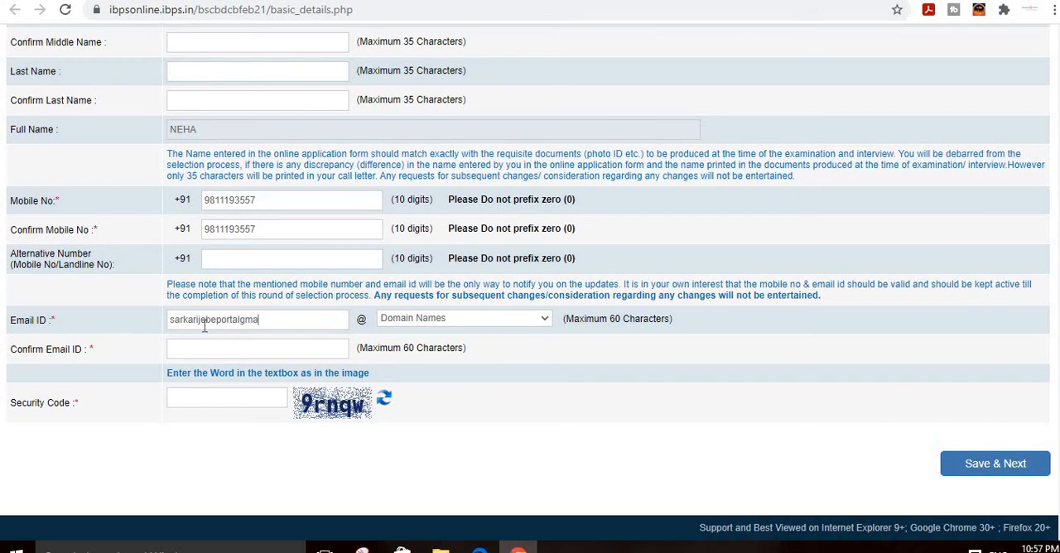
type("il.com")
key("BackSpace")
key("BackSpace")
key("BackSpace")
key("BackSpace")
key("BackSpace")
key("BackSpace")
key("BackSpace")
key("BackSpace")
key("BackSpace")
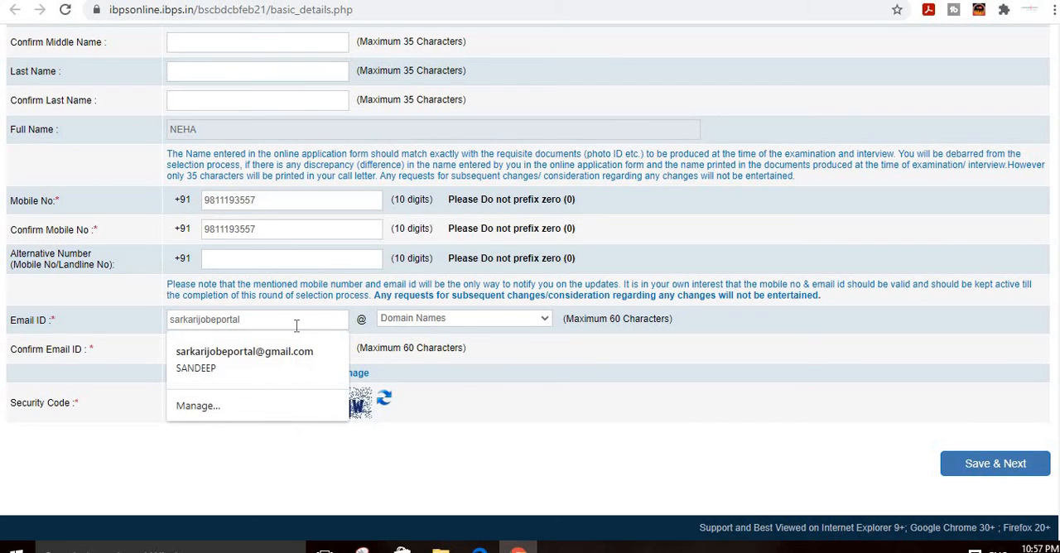
left_click(461, 318)
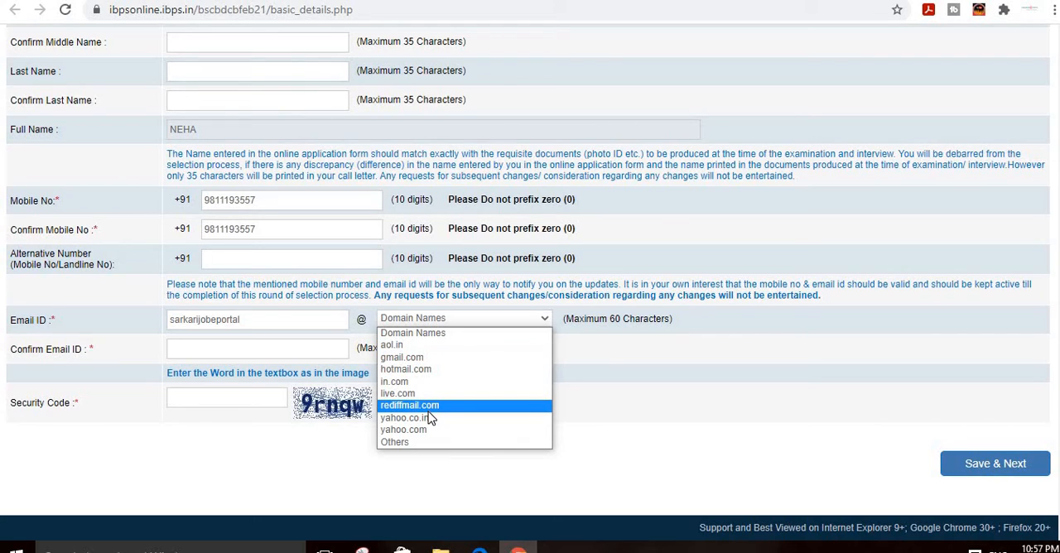
left_click(428, 359)
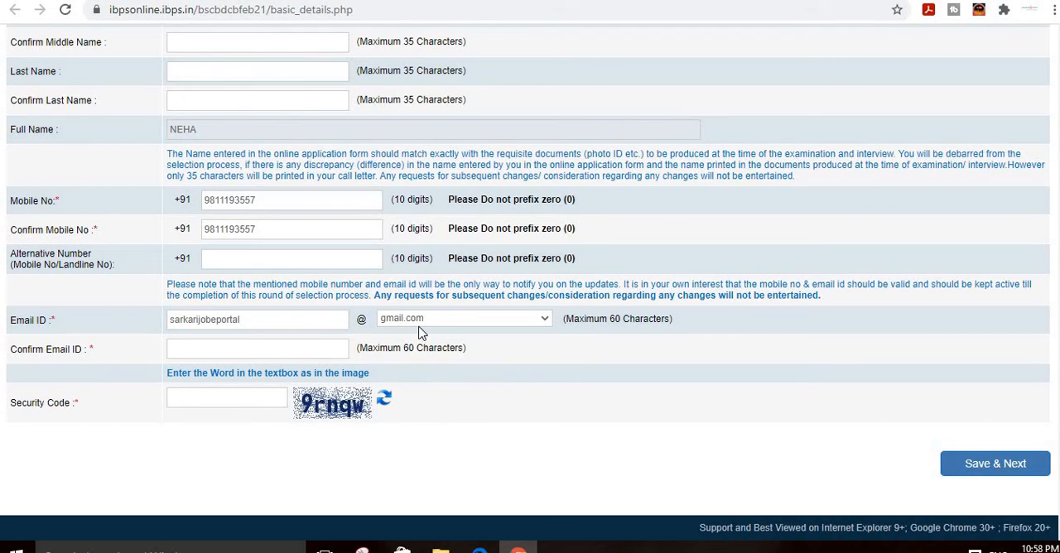
Step: Enter the candidate's full email address in the Confirm Email ID field
left_click(234, 353)
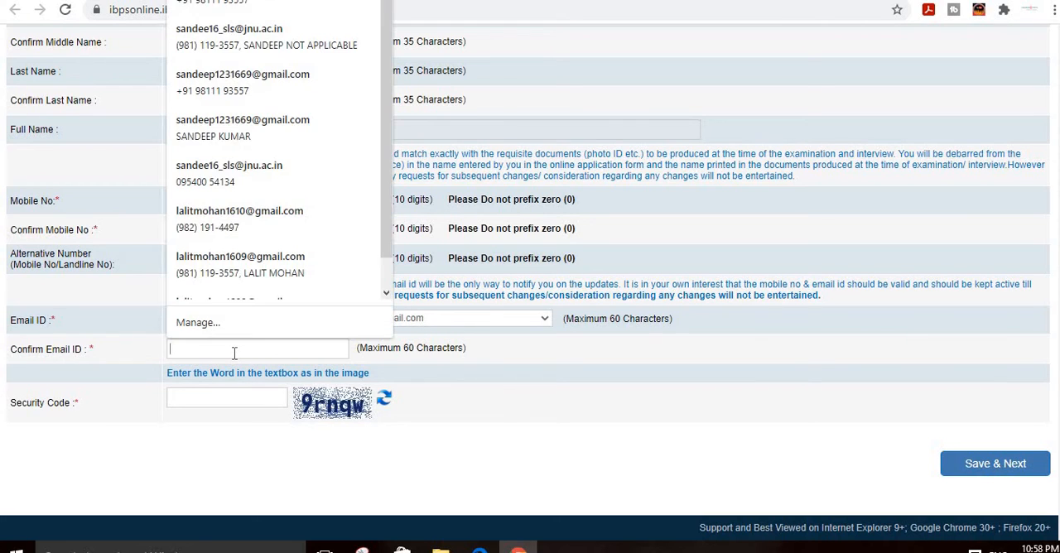
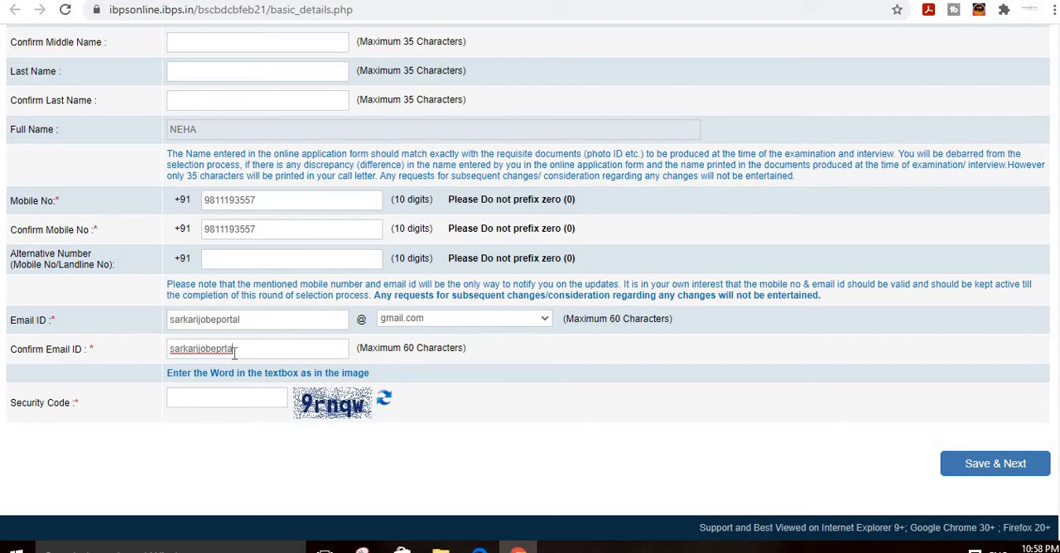
Step: Enter the security code shown in the image and try to save the basic details
type("9")
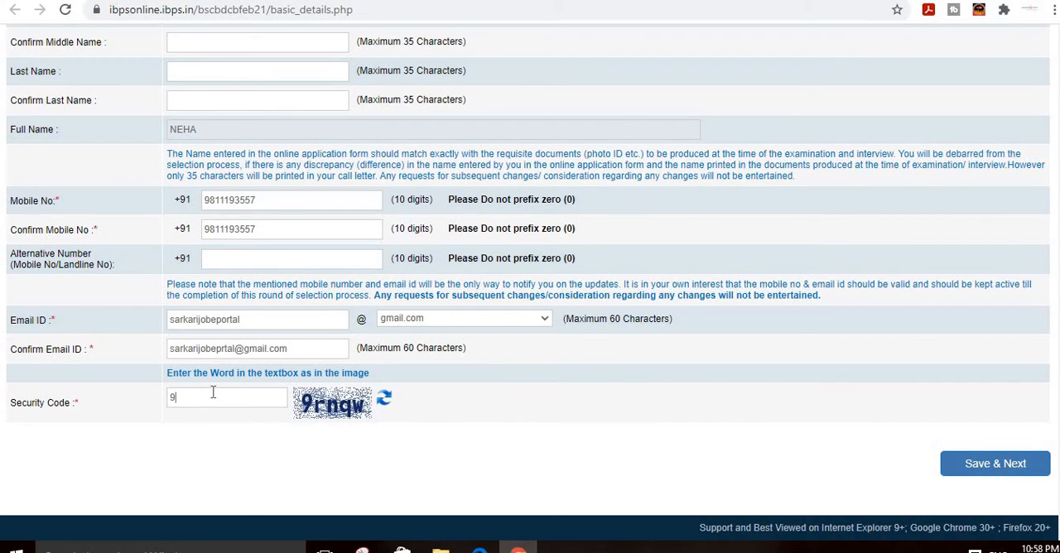
type("rnqw")
left_click(960, 462)
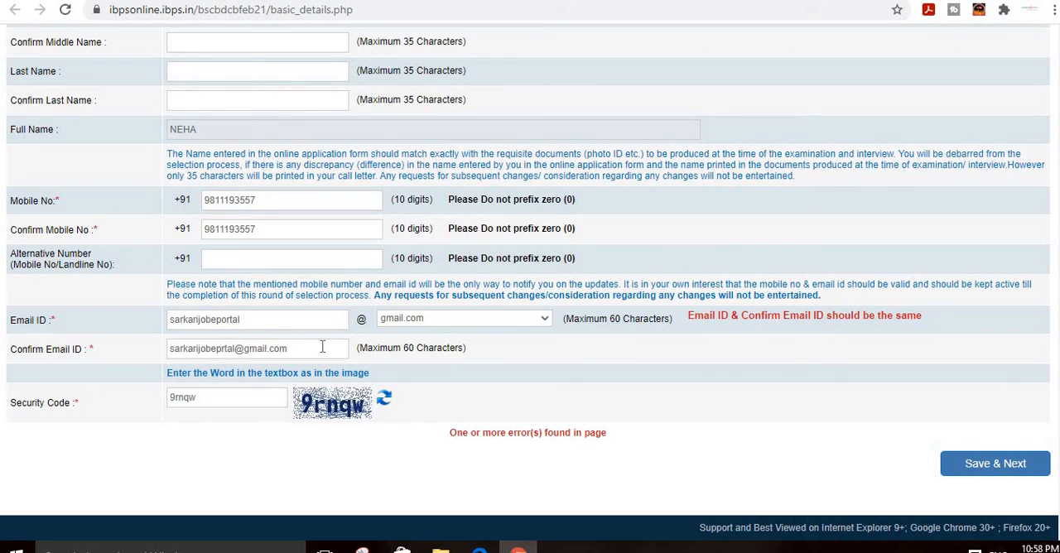
Step: Insert the missing letter "o" in the confirmation email, save the basic details and accept the data-correctness confirmation
left_click(227, 349)
type("o")
left_click(257, 432)
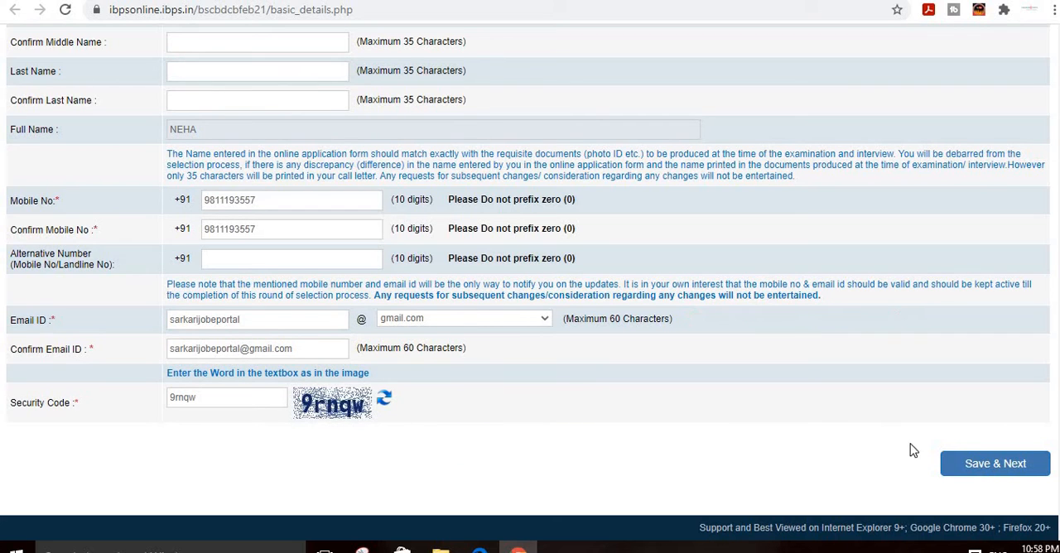
left_click(972, 476)
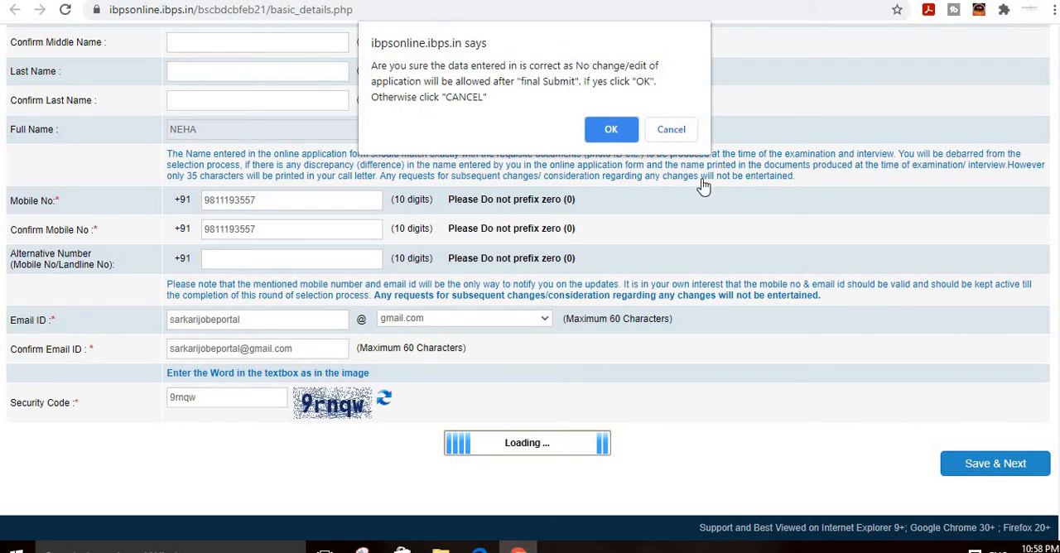
left_click(611, 132)
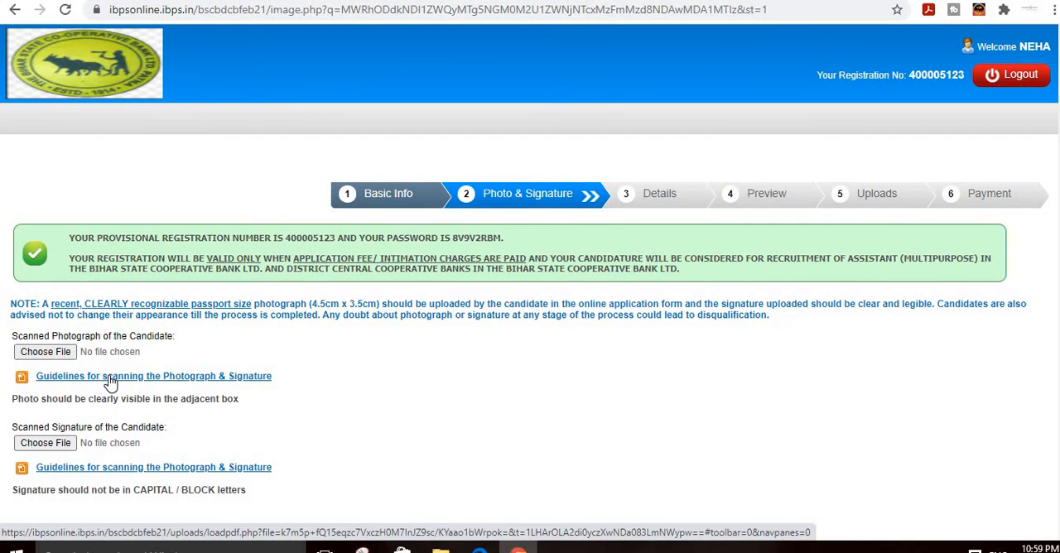
Step: Upload image 3 from the Downloads > myp > vision folder as the candidate's scanned photograph
scroll(79, 389, "down", 1)
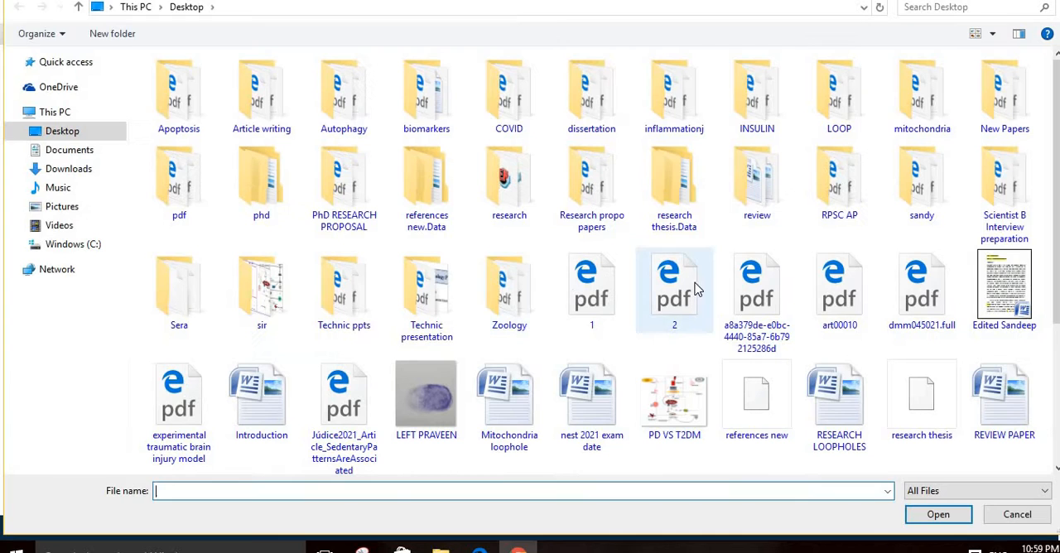
scroll(344, 364, "down", 3)
scroll(347, 389, "up", 3)
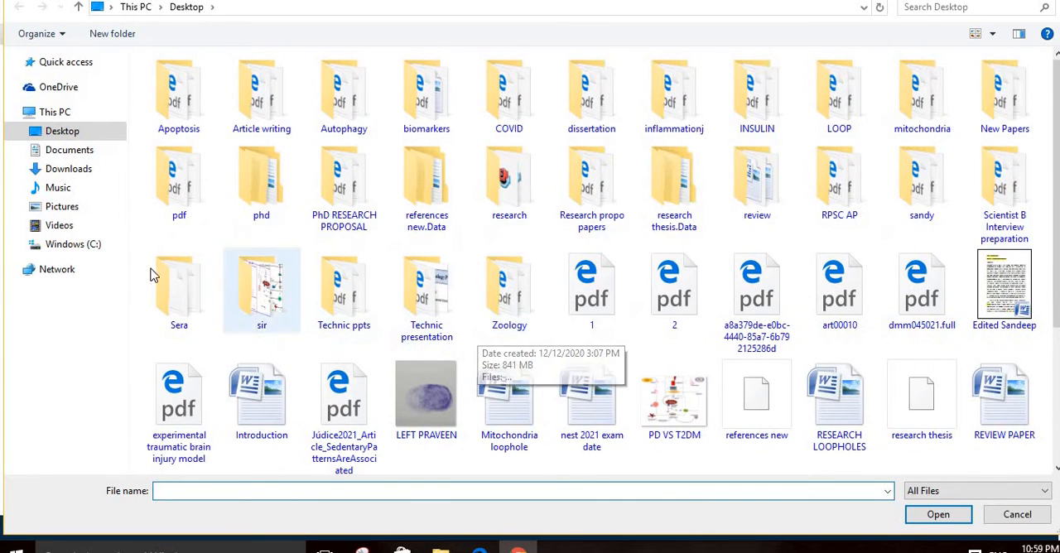
left_click(68, 169)
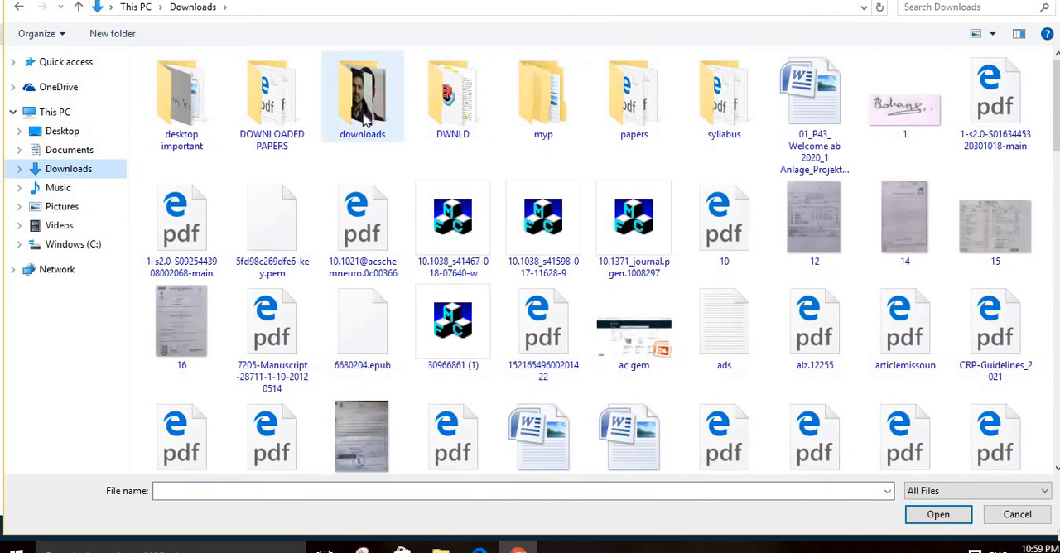
double_click(520, 124)
double_click(184, 108)
left_click(437, 119)
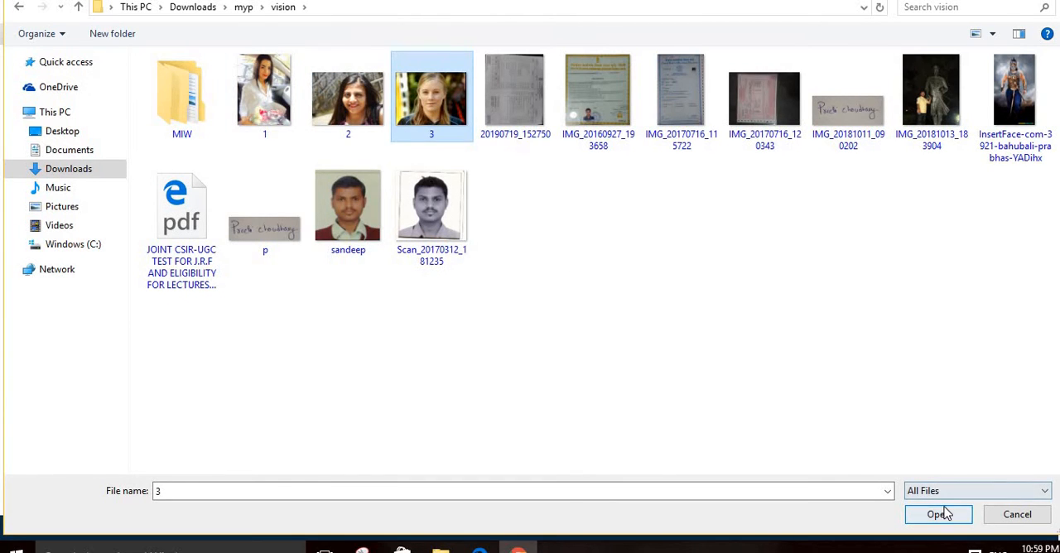
left_click(940, 514)
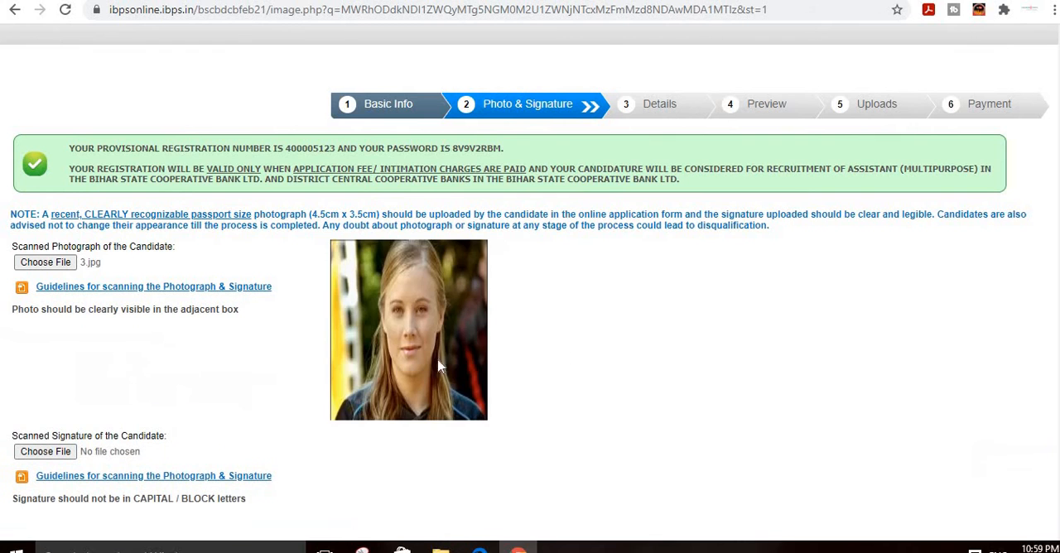
Step: Upload image p from the vision folder as the candidate's scanned signature and proceed to the Details stage
scroll(213, 372, "down", 1)
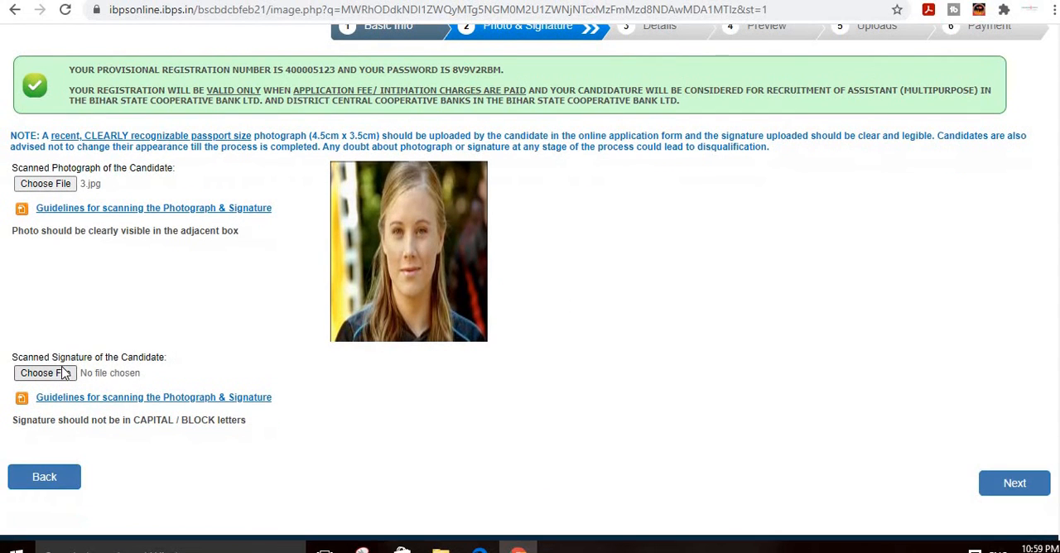
left_click(130, 379)
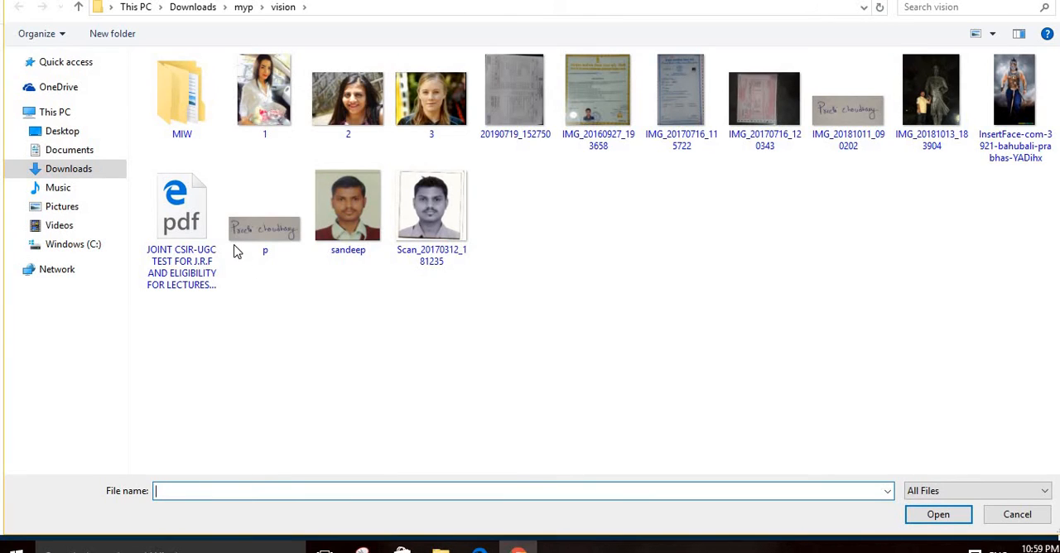
left_click(236, 254)
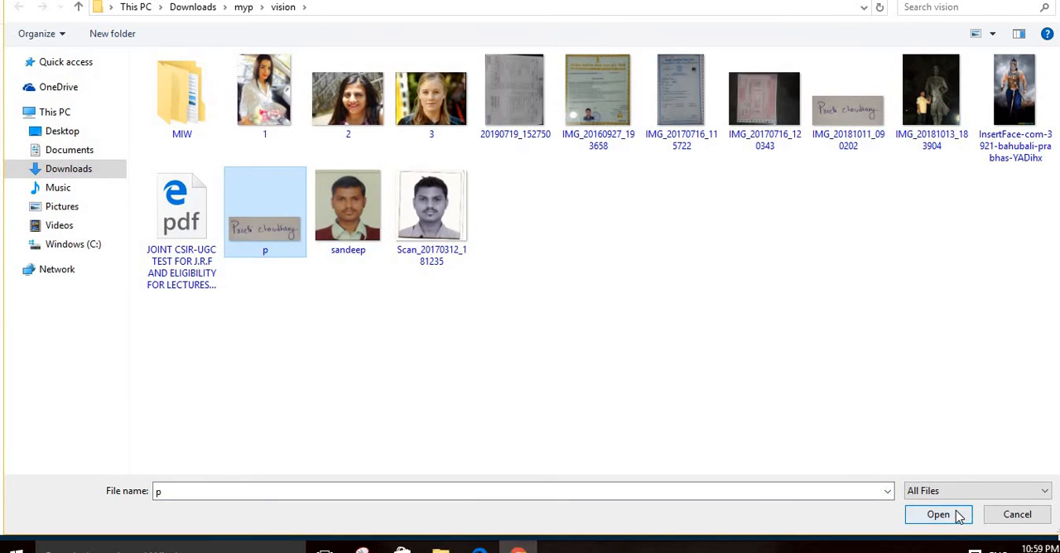
left_click(959, 516)
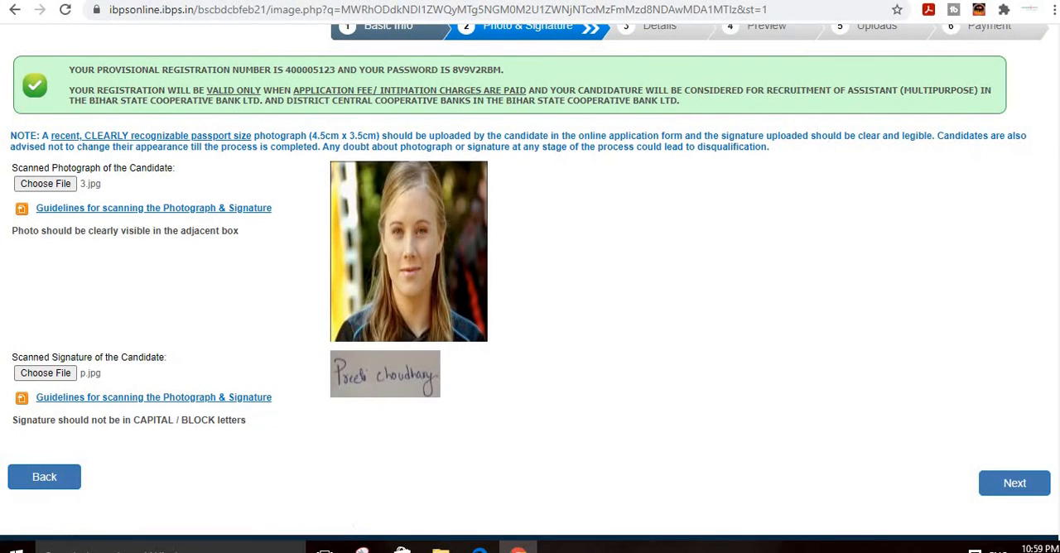
left_click(1029, 491)
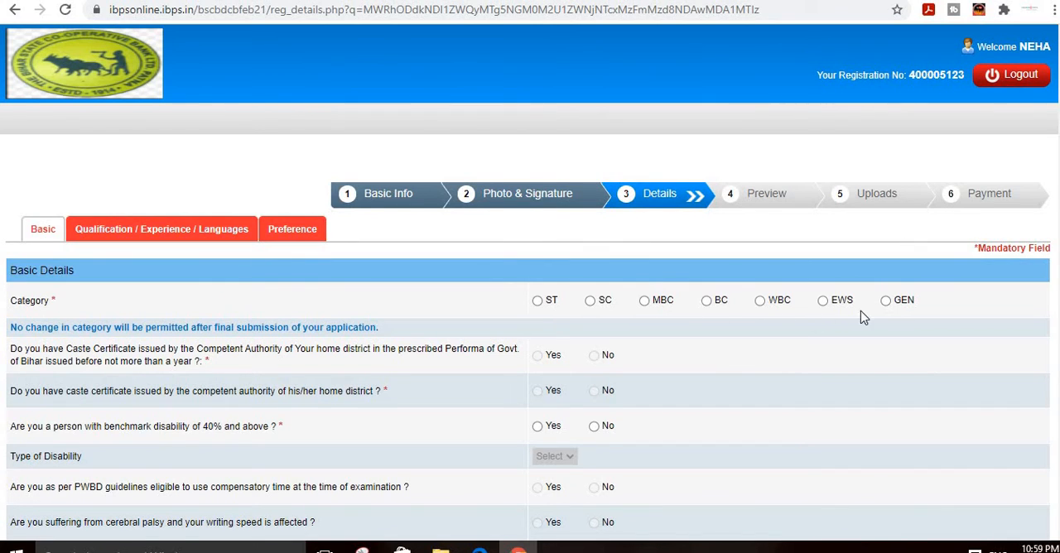
Step: Set the candidate's category to GEN and accept the category notice
left_click(886, 301)
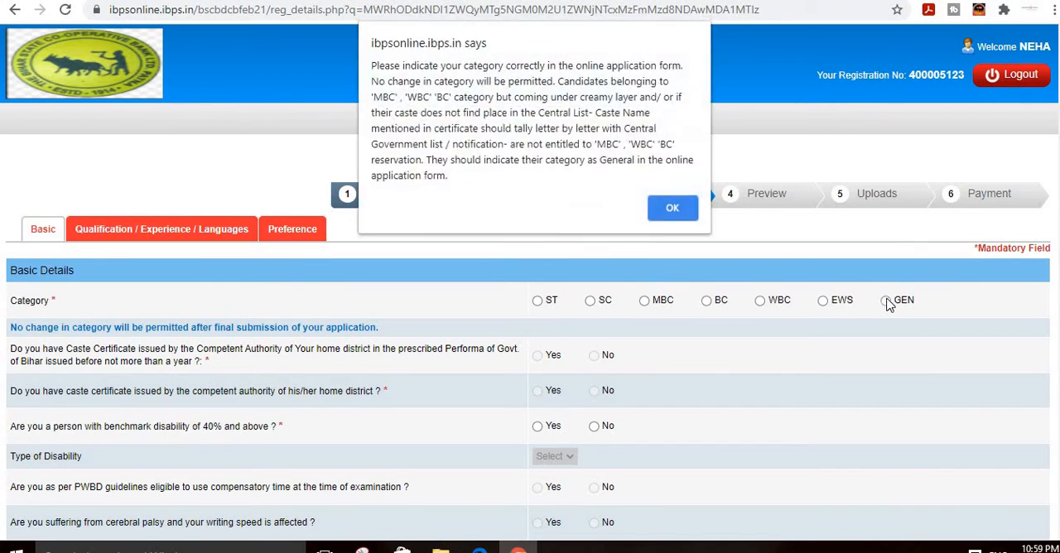
left_click(675, 209)
scroll(629, 292, "down", 2)
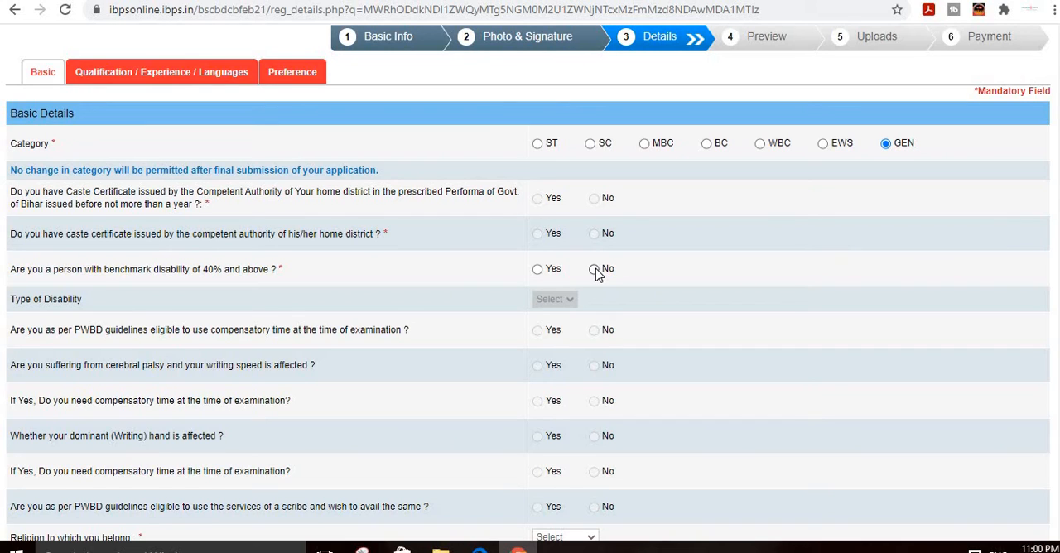
left_click(538, 270)
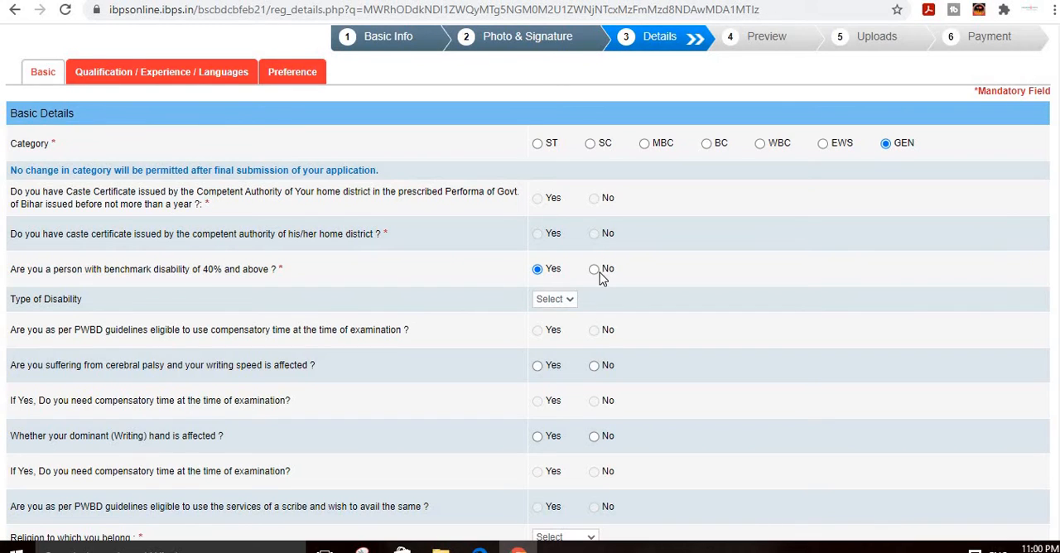
left_click(560, 298)
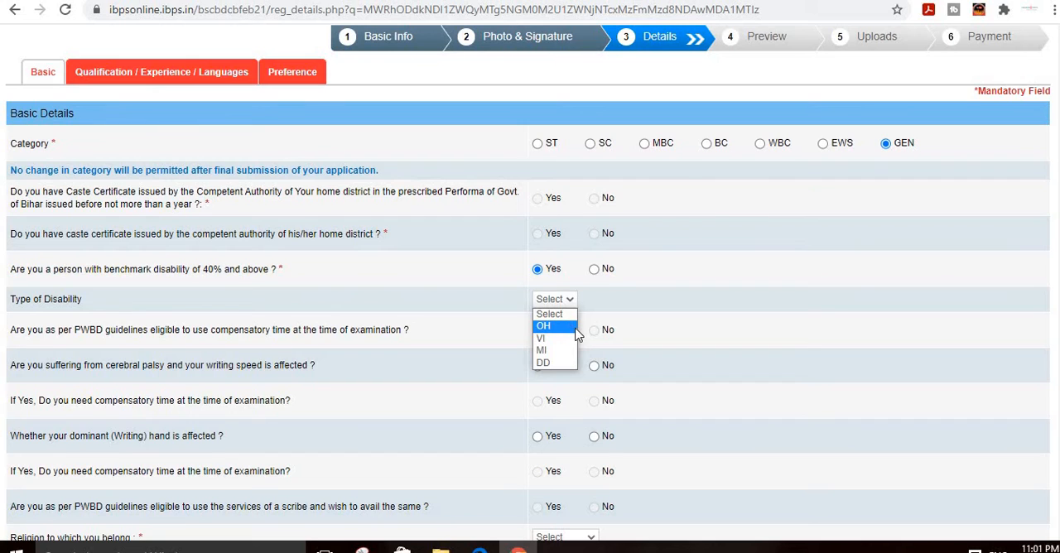
left_click(631, 303)
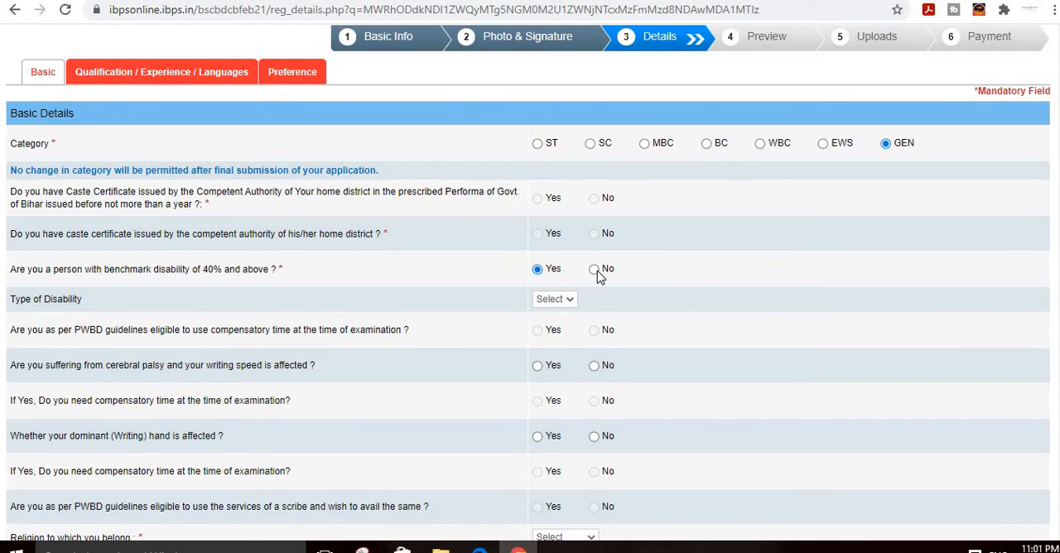
Step: Answer No to the benchmark disability question and choose Hindu as the religion
left_click(594, 269)
scroll(580, 307, "down", 1)
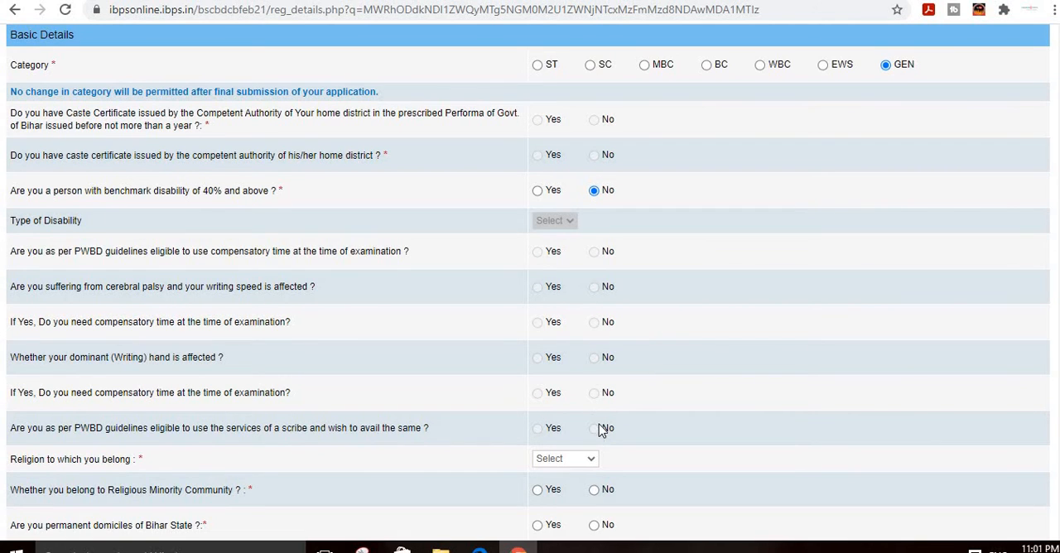
scroll(600, 430, "down", 2)
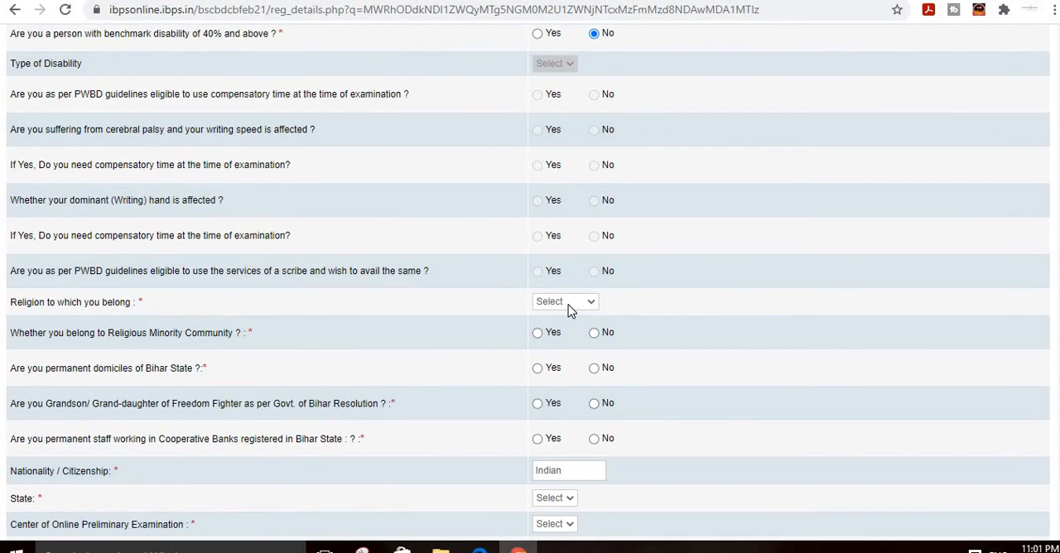
left_click(567, 308)
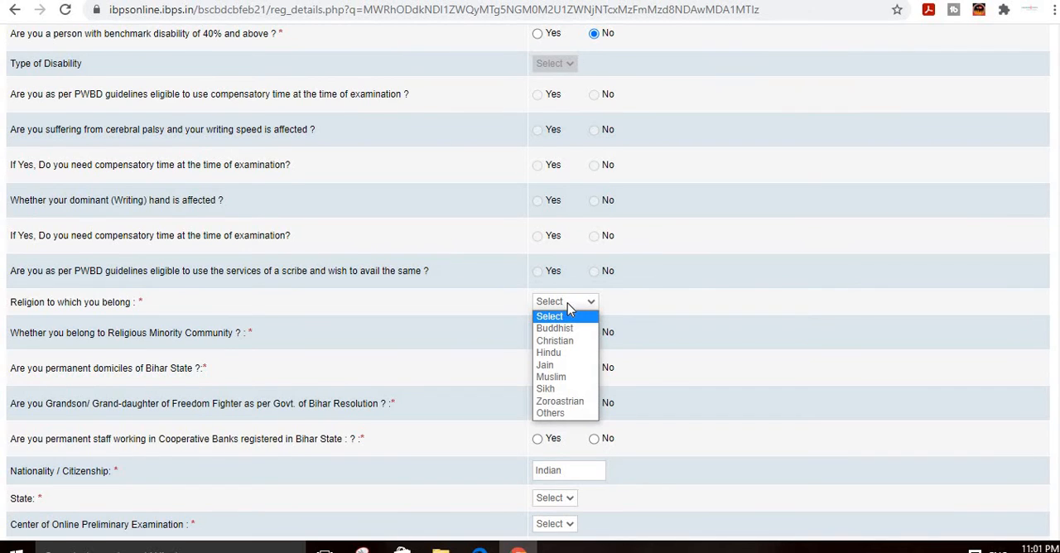
left_click(569, 355)
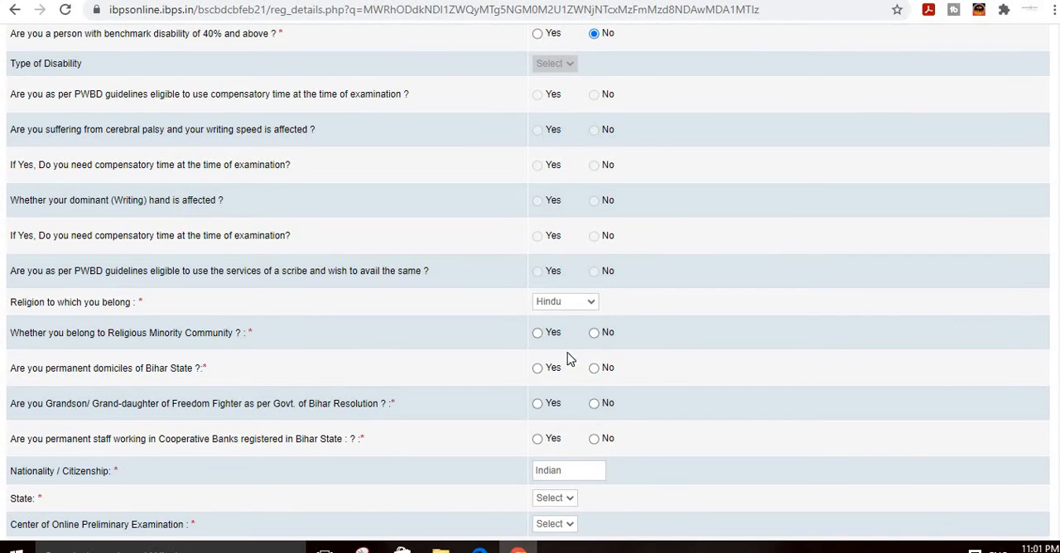
left_click(591, 309)
left_click(590, 307)
Step: Answer No to the religious minority and Bihar domicile questions and accept the General category notice
left_click(596, 335)
left_click(598, 371)
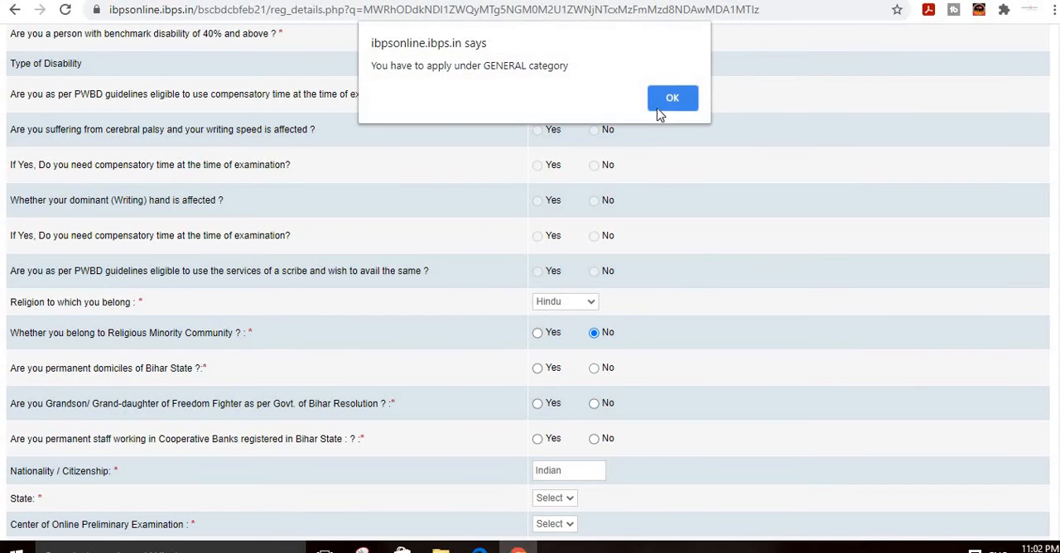
left_click(676, 96)
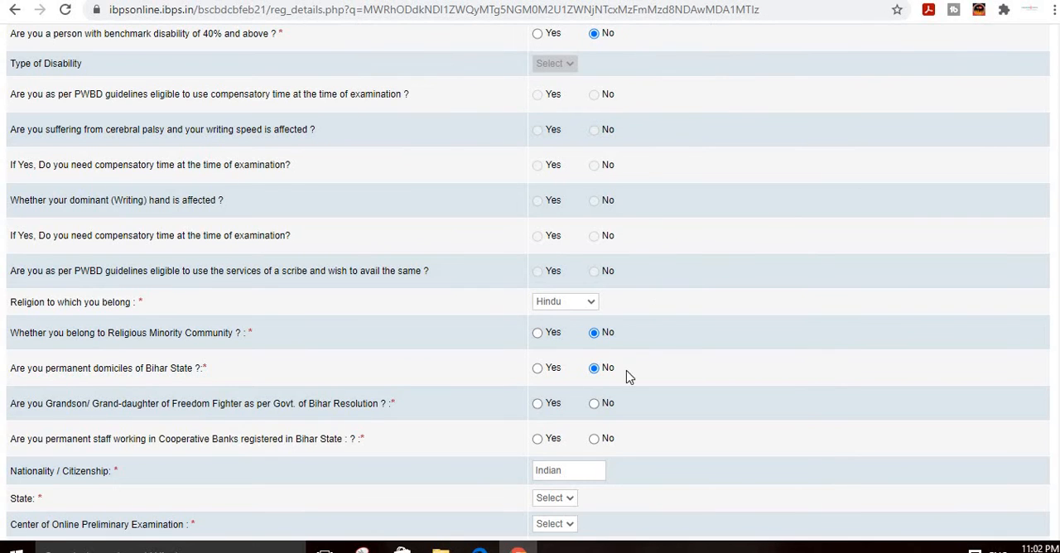
Step: Answer No to the freedom fighter grandchild and permanent Cooperative Bank staff questions
scroll(592, 412, "down", 1)
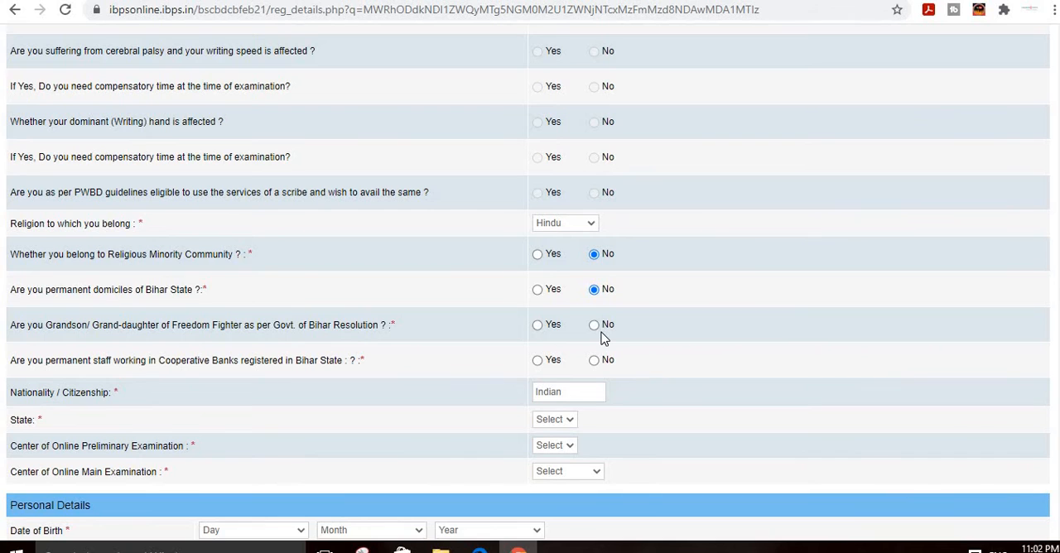
left_click(538, 328)
scroll(469, 372, "down", 1)
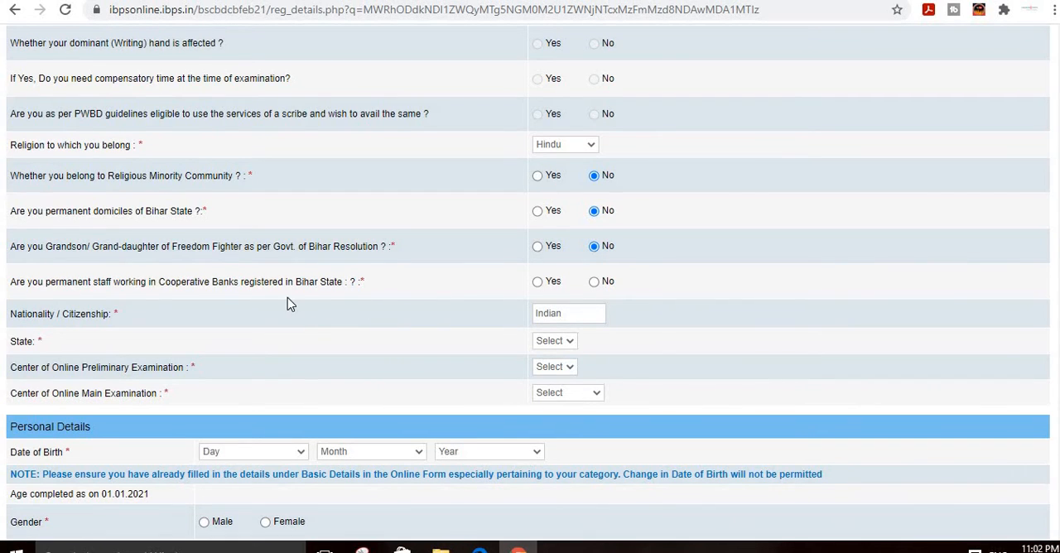
left_click(594, 282)
Step: Set the State in the basic details to Bihar
scroll(333, 286, "down", 1)
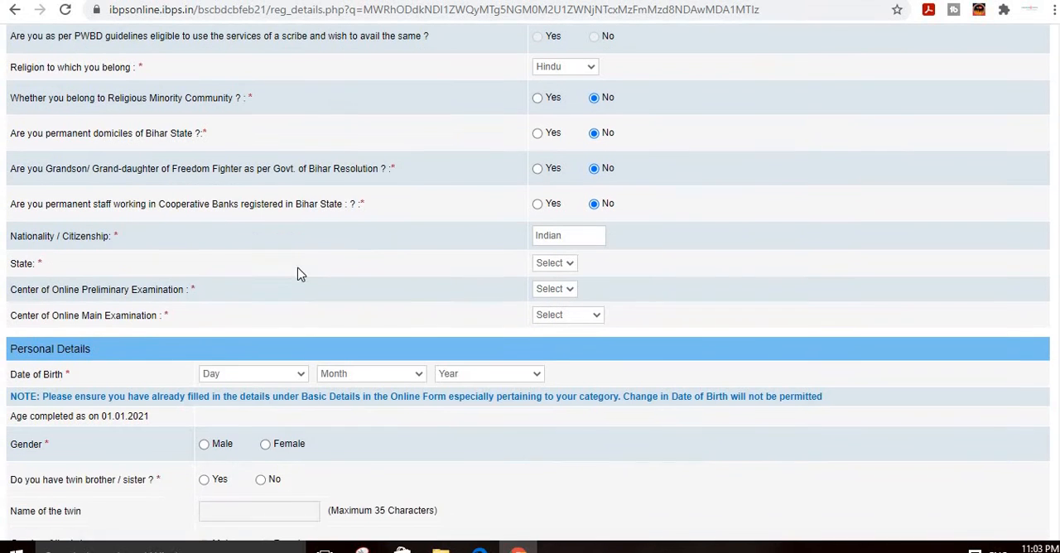
left_click(571, 264)
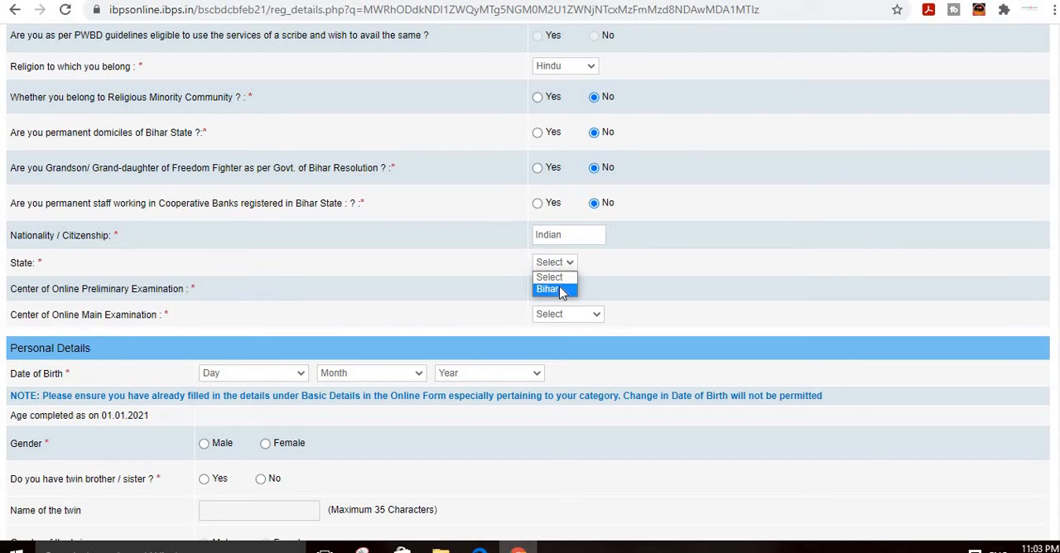
left_click(566, 264)
left_click(566, 263)
left_click(566, 263)
left_click(567, 265)
Step: Choose Patna as the preliminary examination centre and Patna(Bihar) as the main examination centre
left_click(560, 290)
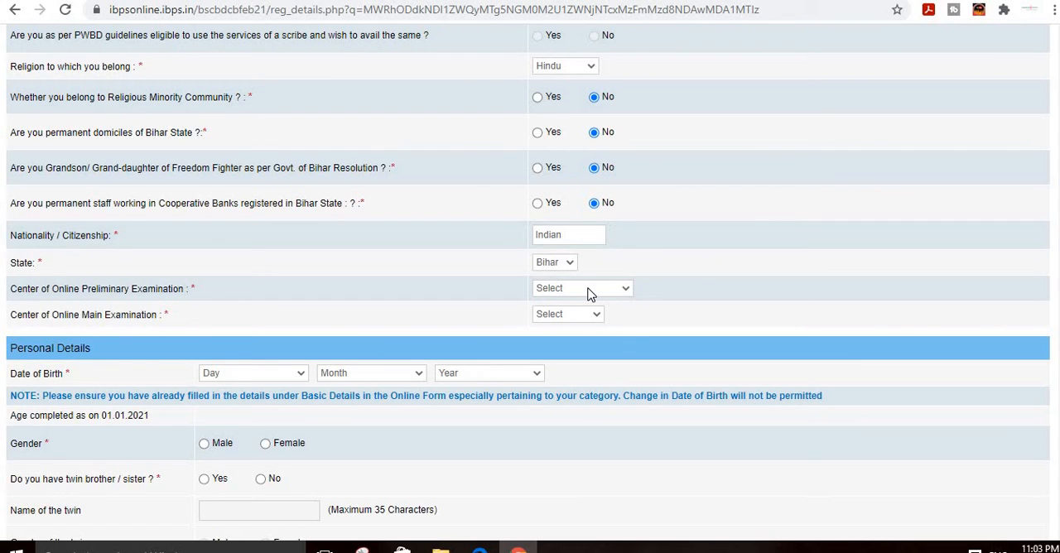
left_click(589, 294)
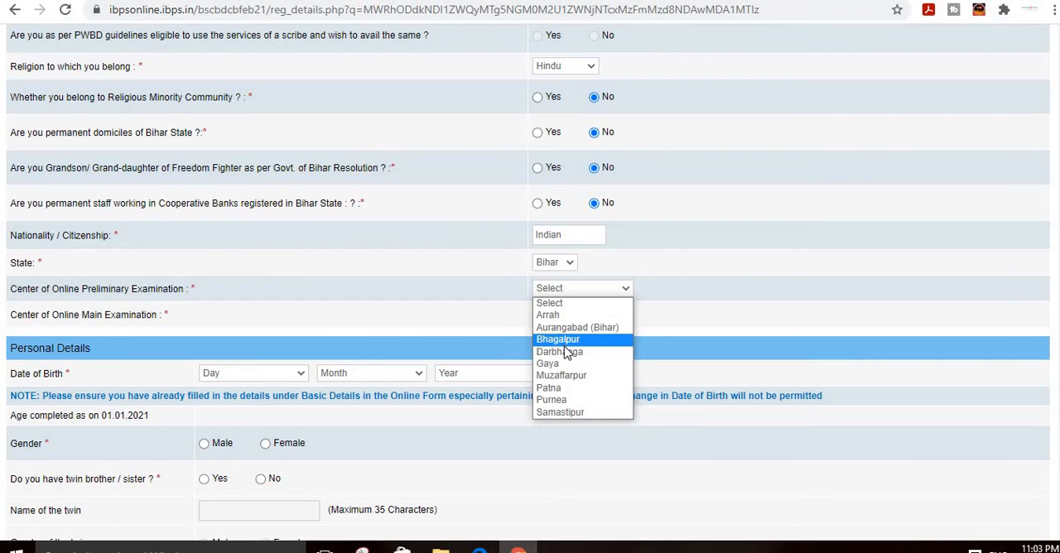
left_click(578, 386)
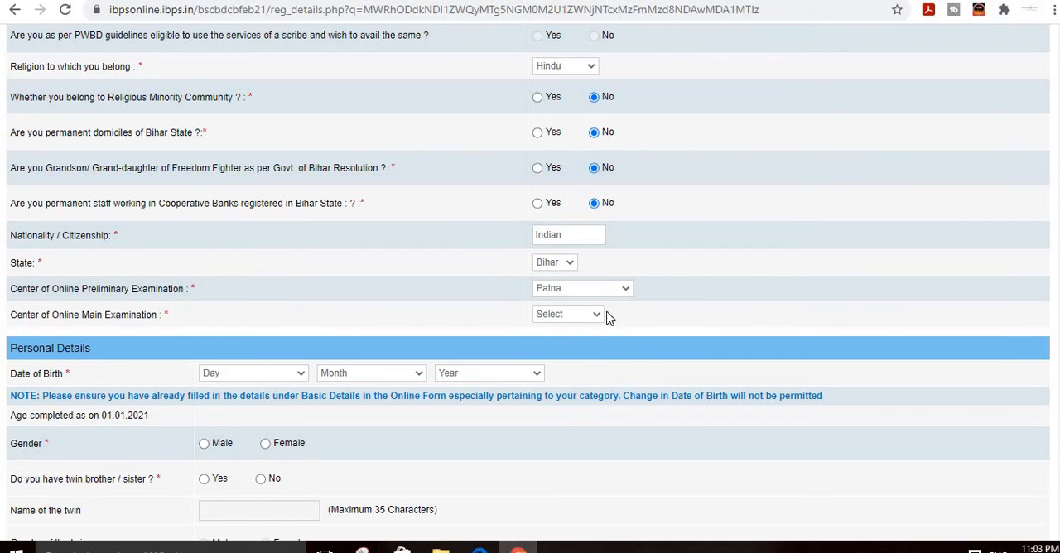
left_click(561, 323)
left_click(600, 316)
left_click(652, 326)
Step: Try to fill in the candidate's full date of birth, including the year
scroll(556, 324, "down", 1)
scroll(557, 329, "down", 2)
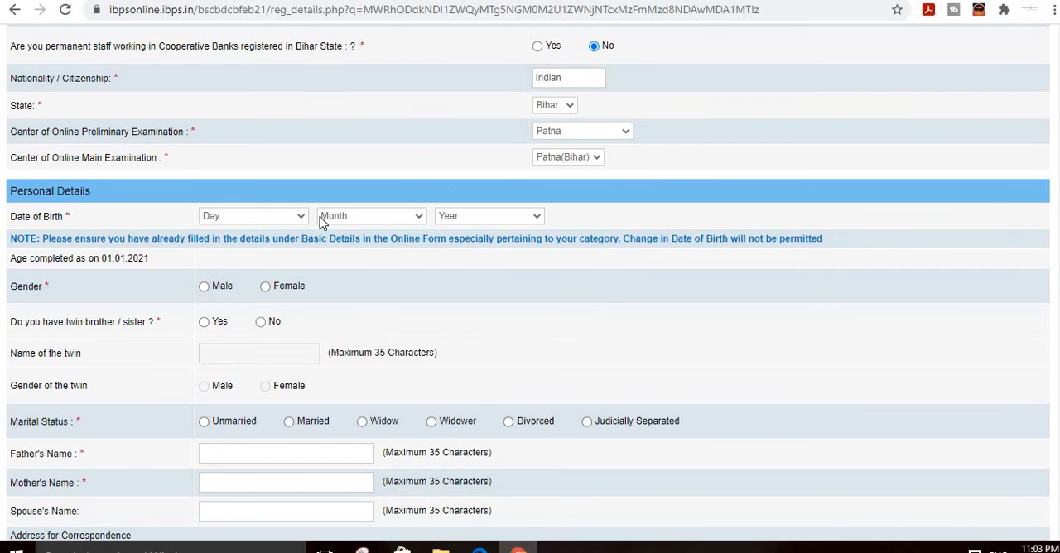
left_click(261, 216)
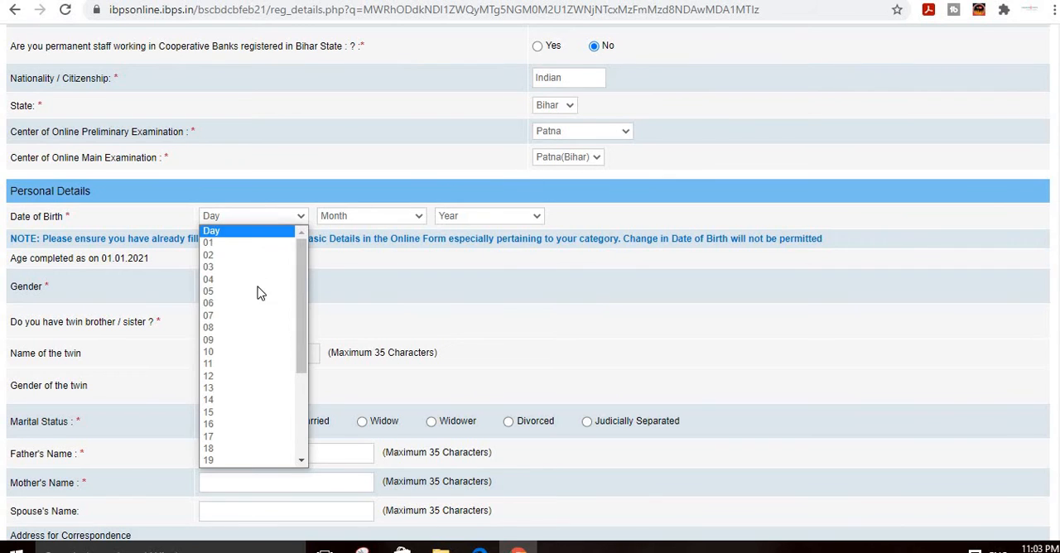
left_click(260, 336)
left_click(349, 216)
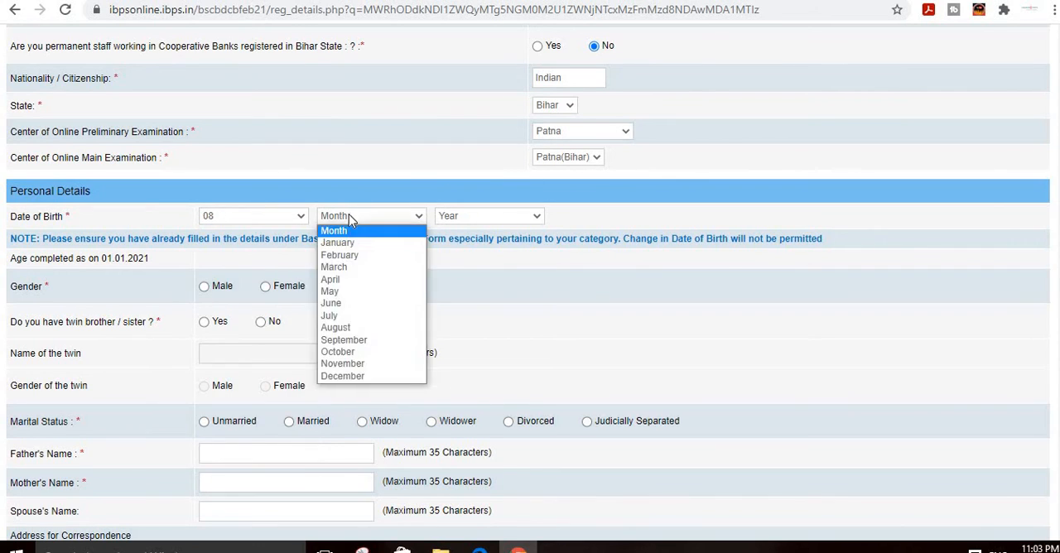
left_click(353, 274)
left_click(484, 216)
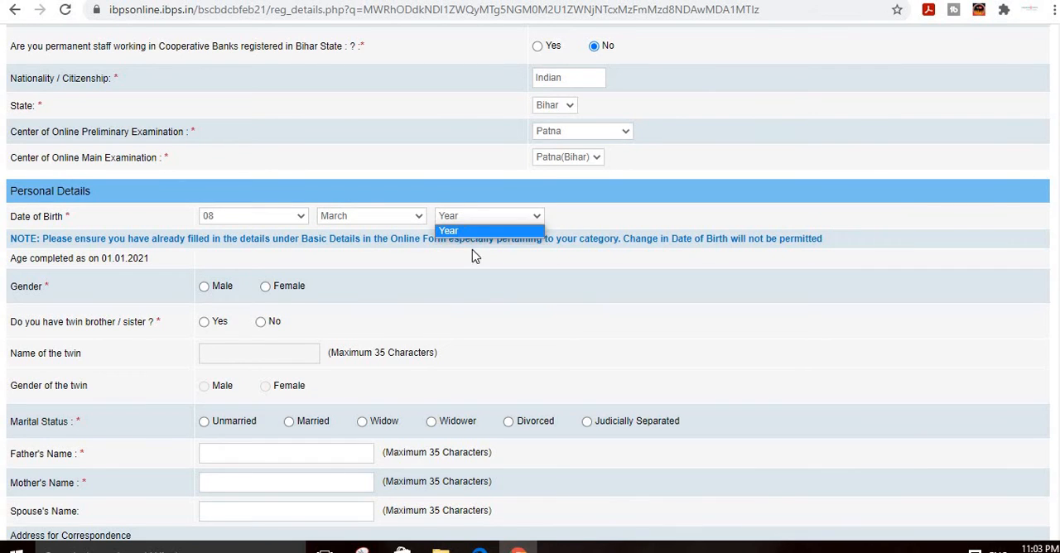
left_click(547, 221)
left_click(543, 219)
left_click(551, 217)
scroll(623, 215, "up", 1)
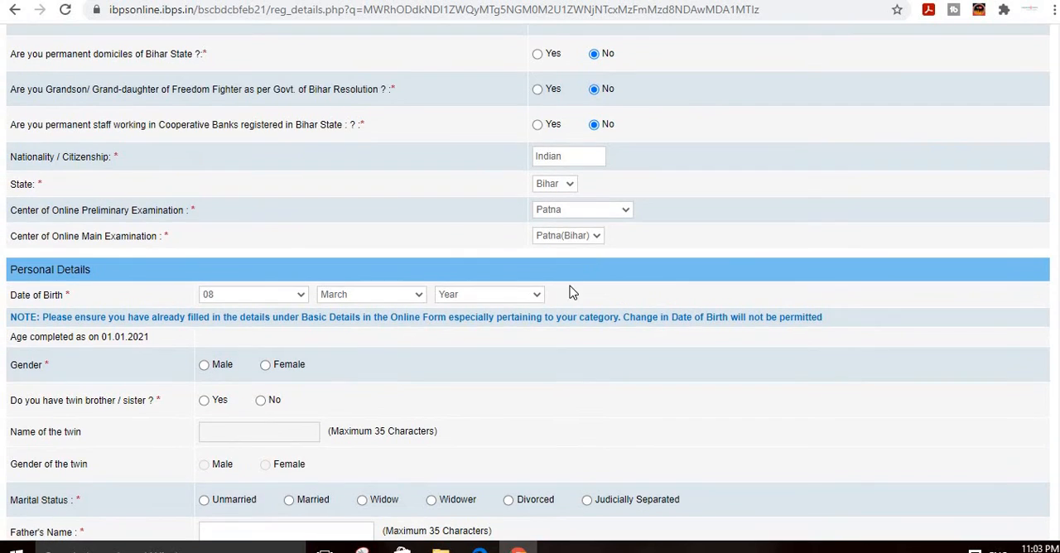
left_click(530, 296)
left_click(530, 295)
left_click(570, 185)
left_click(571, 186)
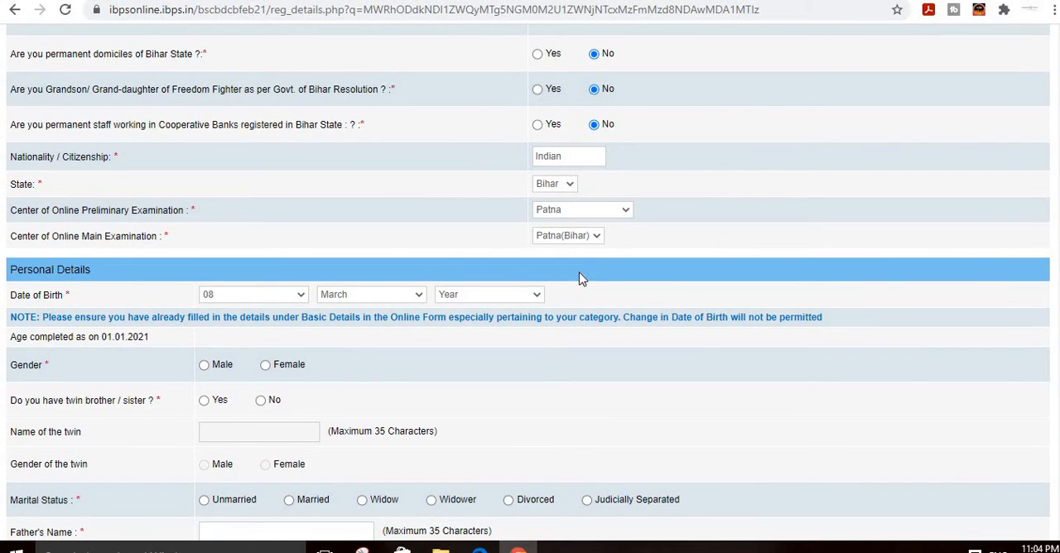
left_click(530, 295)
left_click(379, 303)
left_click(379, 300)
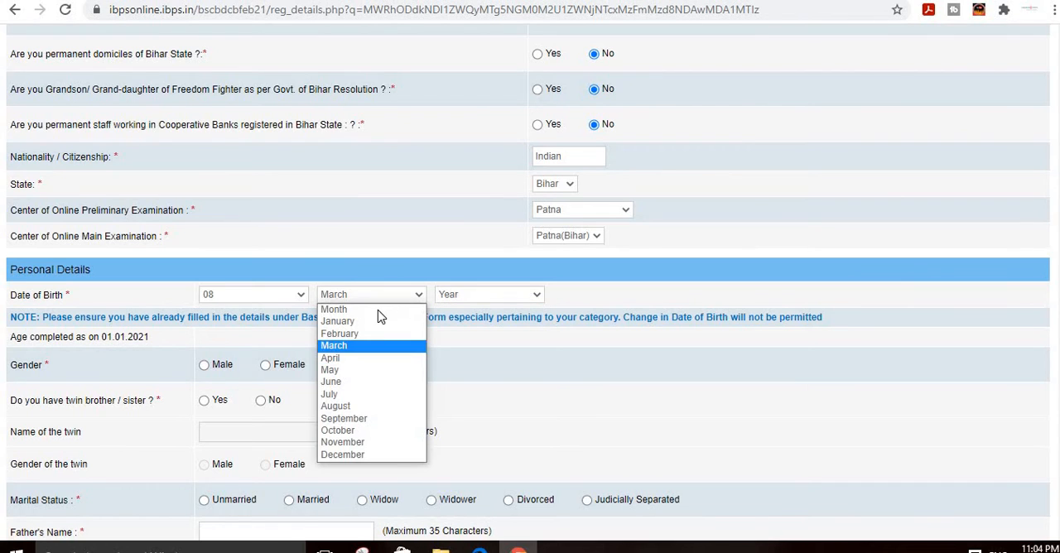
Step: Choose a different day and month for the candidate's date of birth and try to select the year
left_click(295, 299)
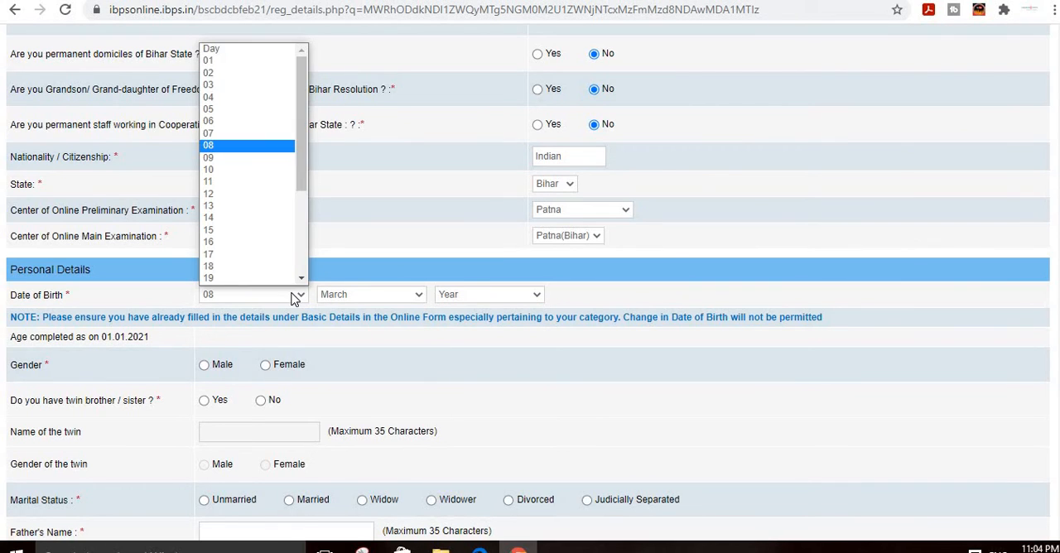
left_click(257, 73)
left_click(411, 298)
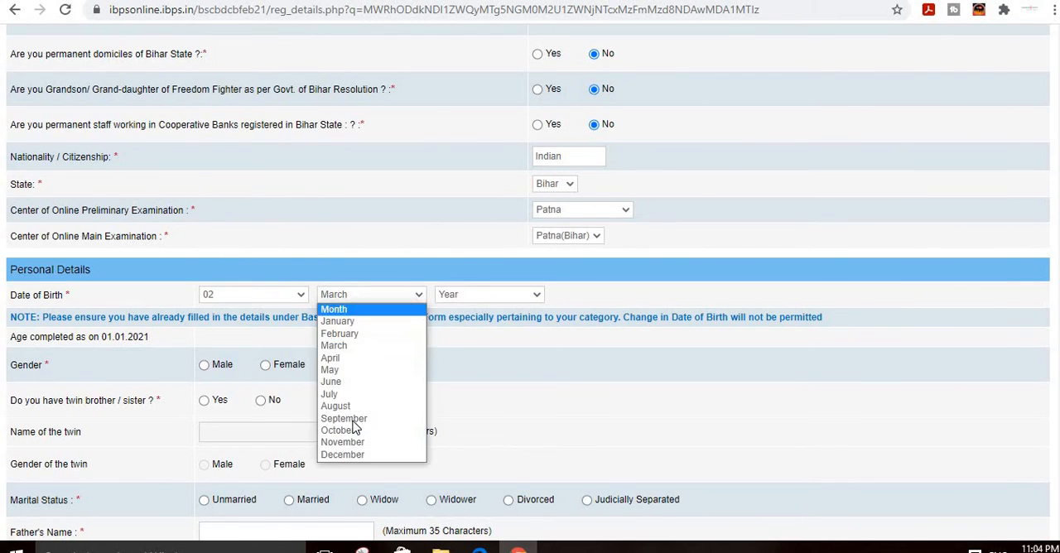
left_click(380, 417)
left_click(445, 301)
left_click(464, 298)
left_click(487, 295)
left_click(482, 296)
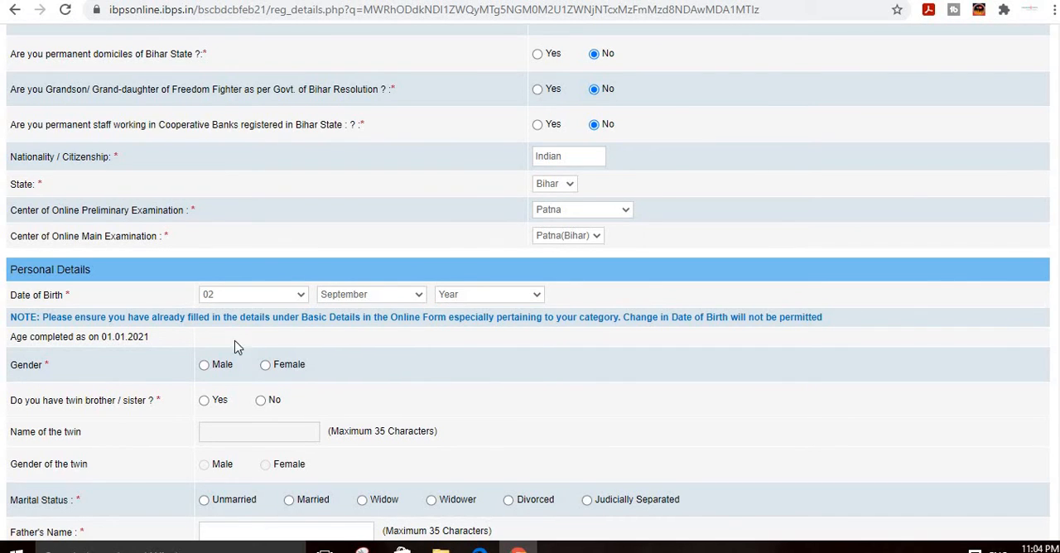
Step: Set the gender to Female, the twin brother or sister answer to No and the marital status to Unmarried
scroll(347, 331, "down", 1)
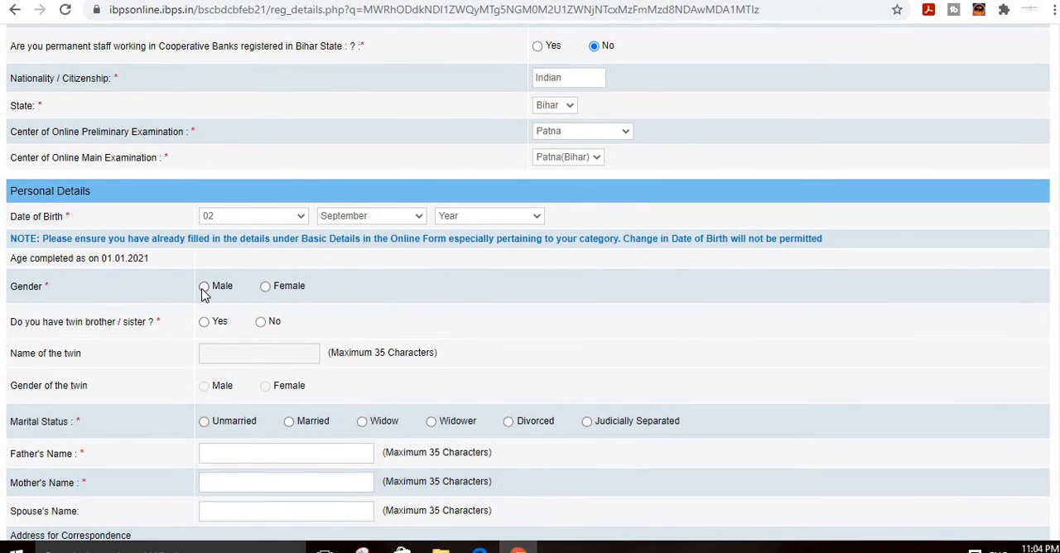
left_click(265, 288)
scroll(218, 229, "down", 2)
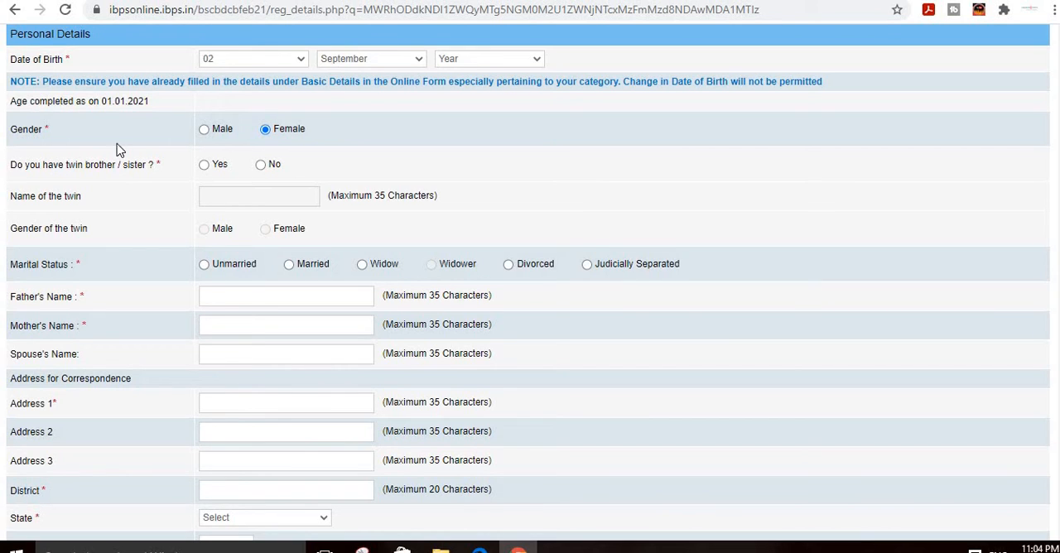
left_click(264, 168)
left_click(204, 265)
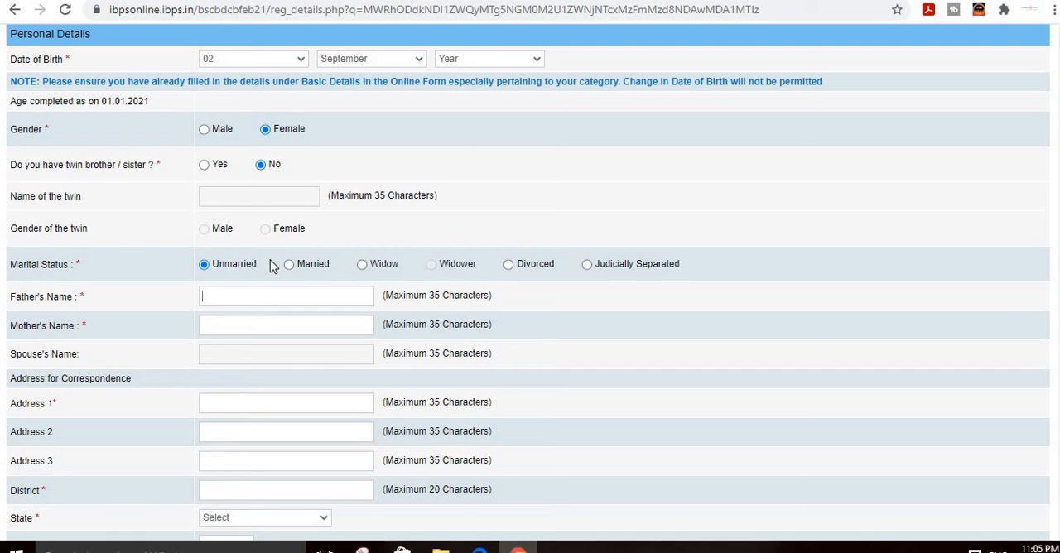
Step: Enter the father's full name in the personal details
left_click(243, 330)
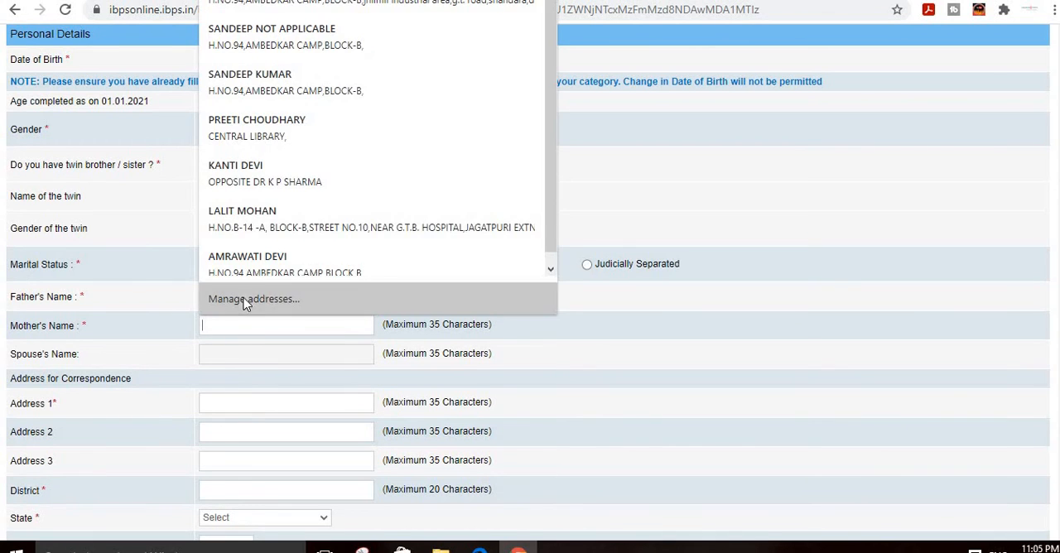
left_click(193, 323)
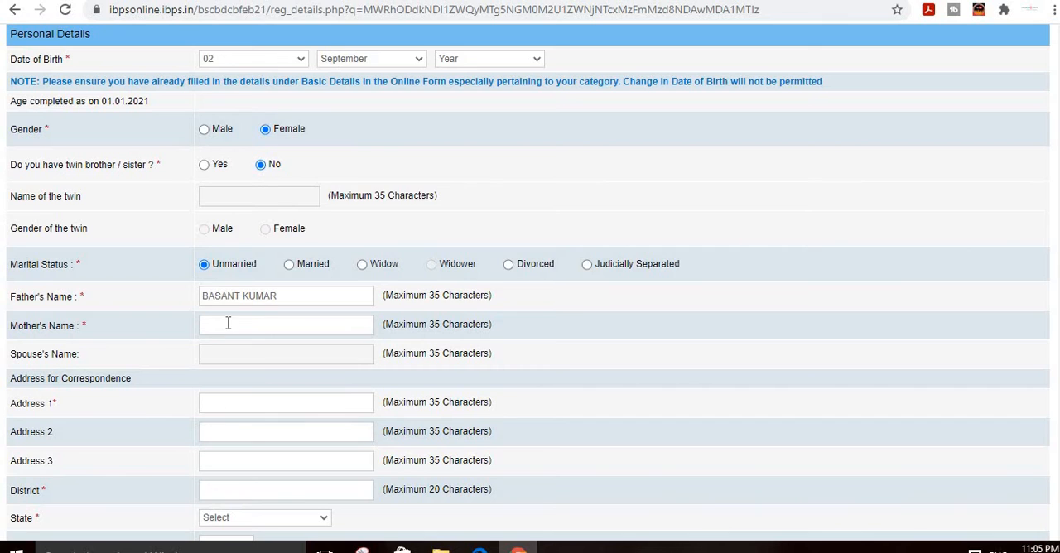
Step: Enter the mother's full name, correcting the misspelled letters in it
left_click(229, 323)
type("VI")
key("BackSpace")
left_click(224, 325)
type("A")
Step: Fill in the first line of the correspondence address with the house number and locality
scroll(223, 403, "down", 1)
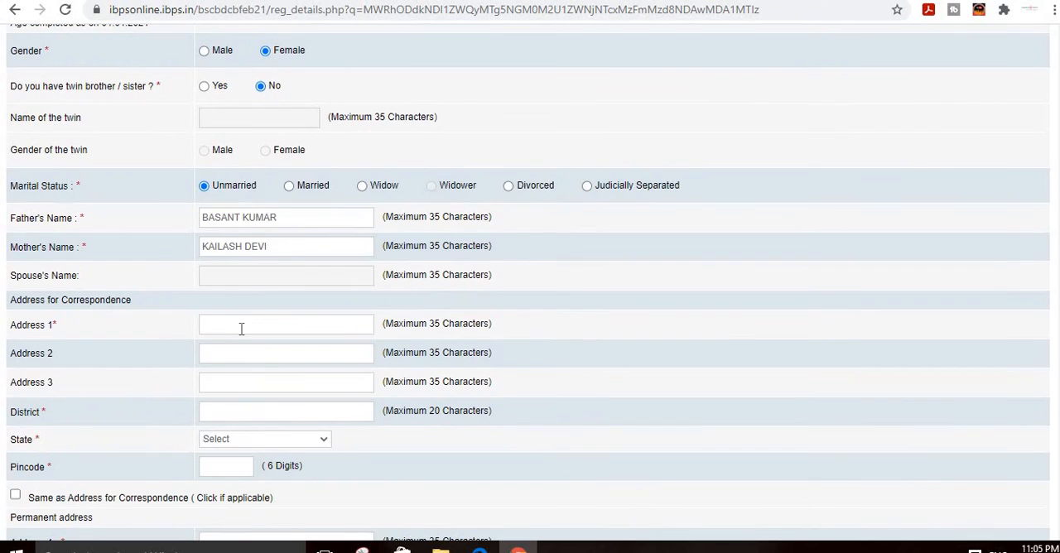
left_click(241, 328)
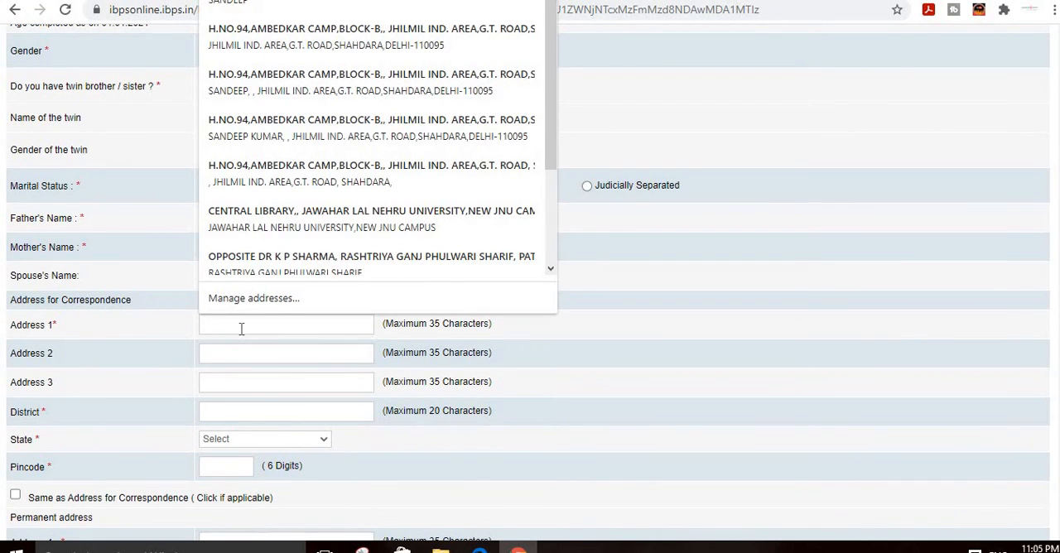
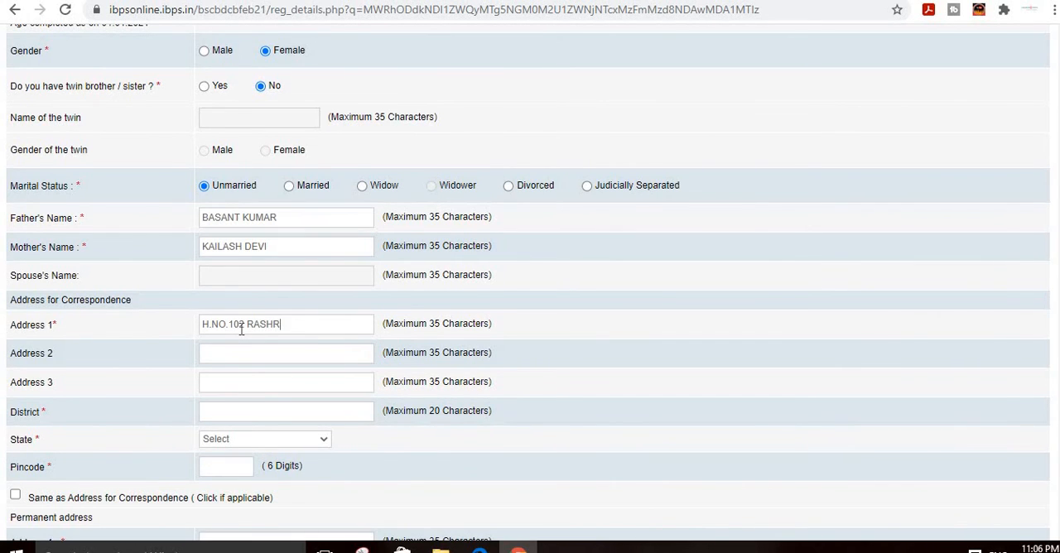
Step: Fill in the second and third lines of the correspondence address with the area, city and state
left_click(279, 353)
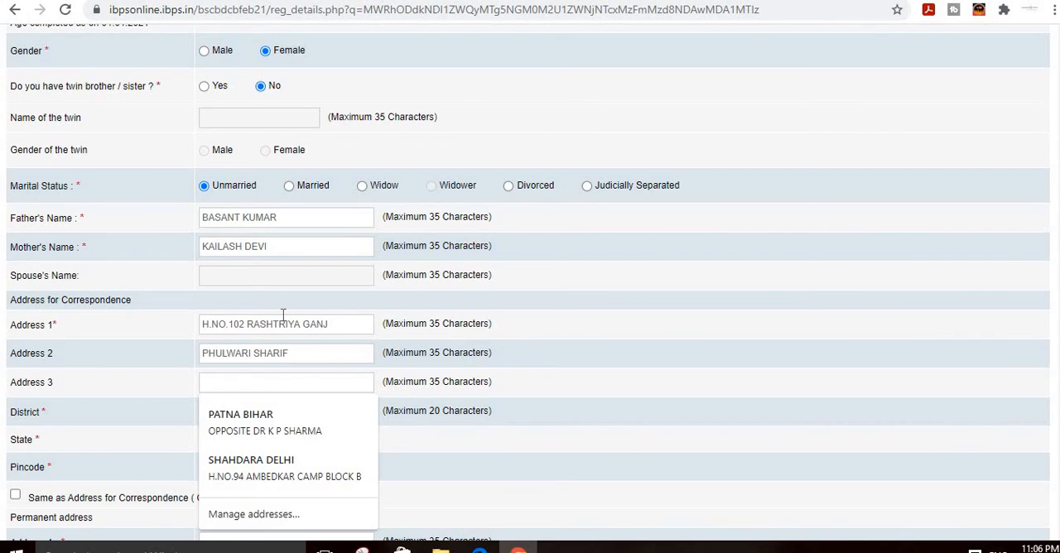
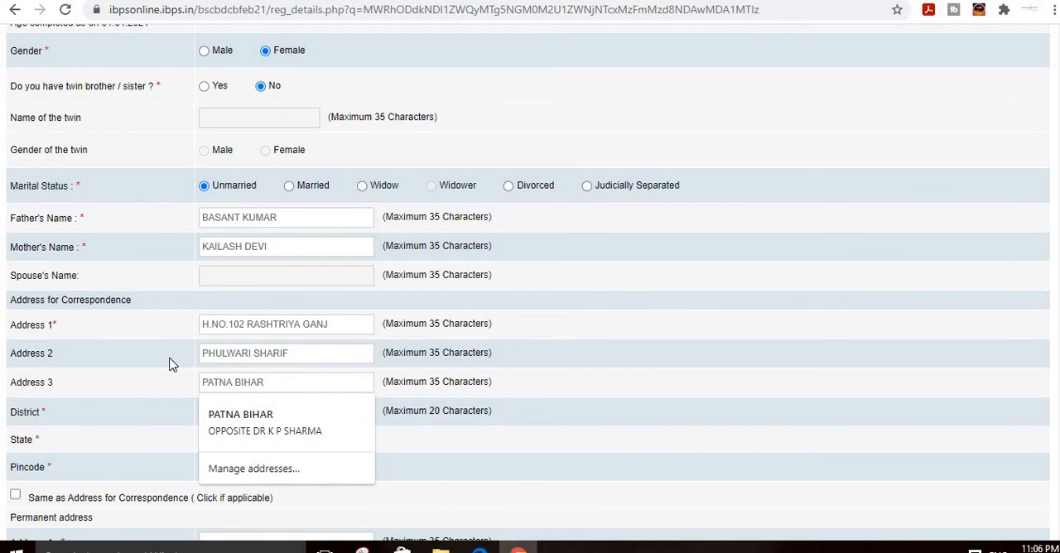
Step: Complete the correspondence address with its district, state and six-digit pincode
left_click(252, 412)
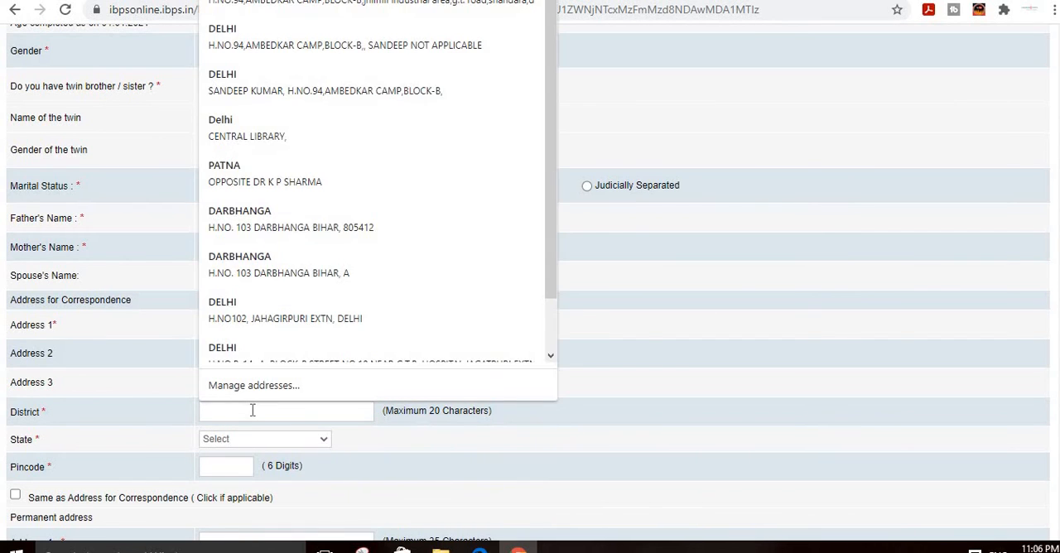
type("PATNA")
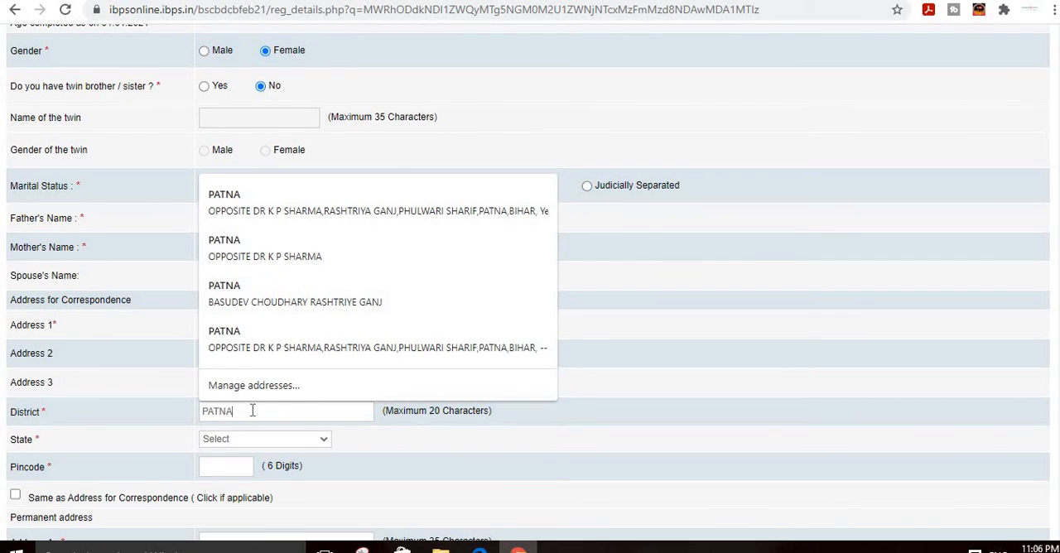
left_click(166, 406)
scroll(205, 372, "down", 1)
scroll(205, 372, "down", 3)
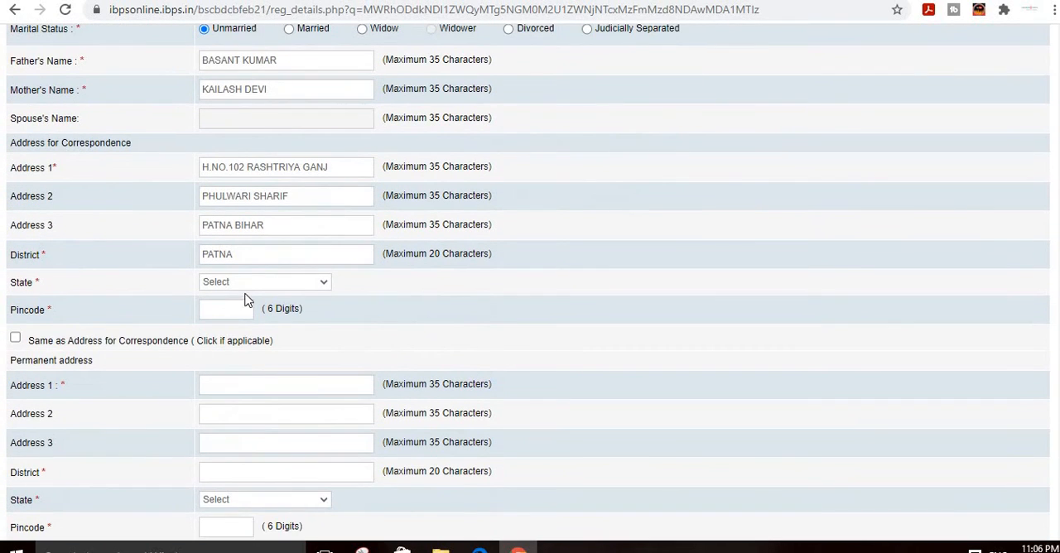
left_click(246, 283)
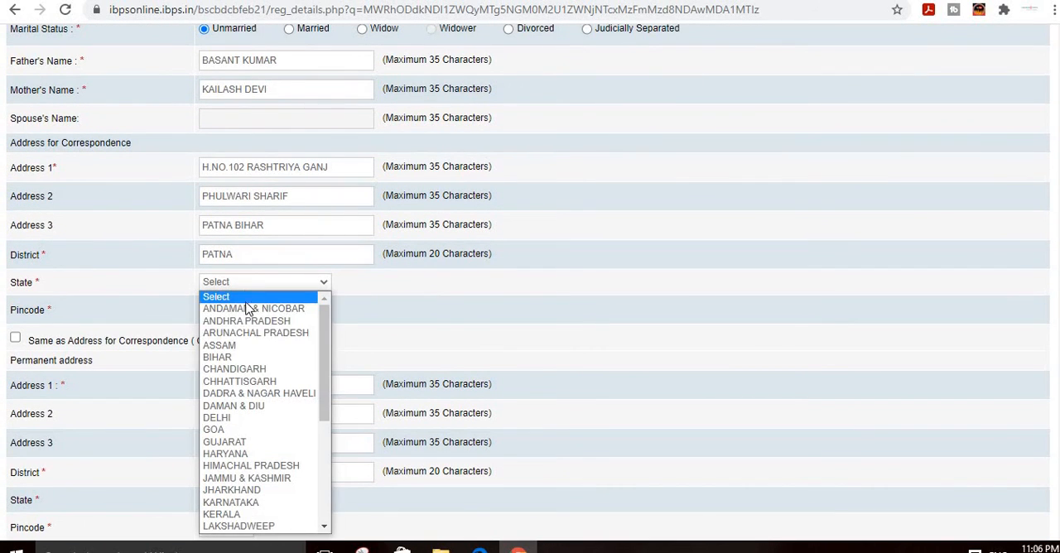
left_click(252, 357)
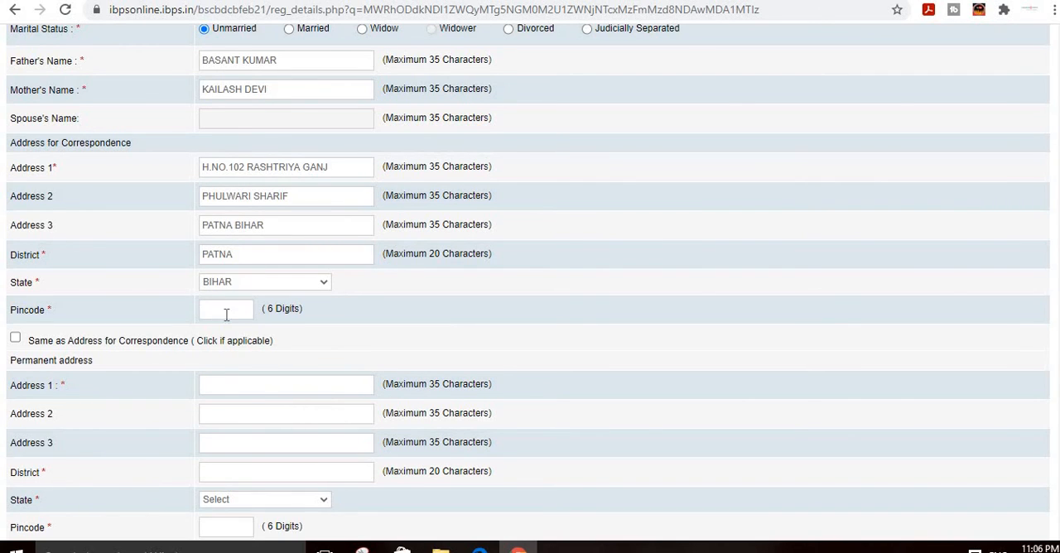
left_click(226, 313)
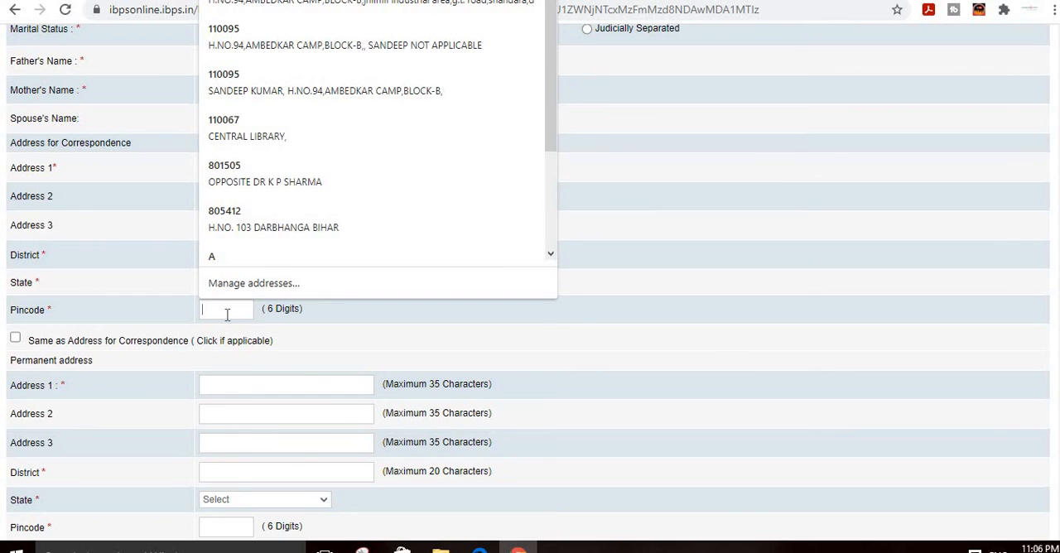
type("80")
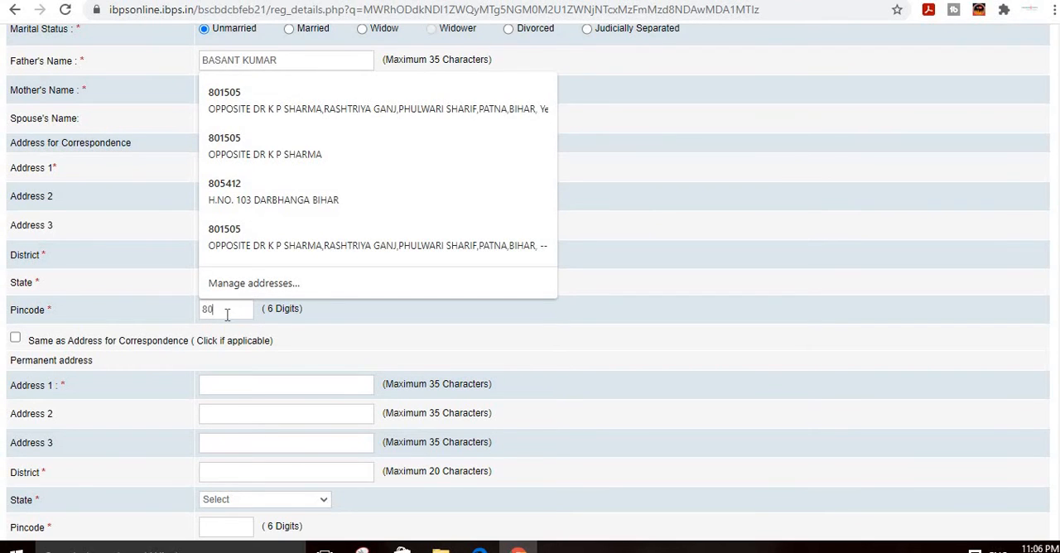
type("1506")
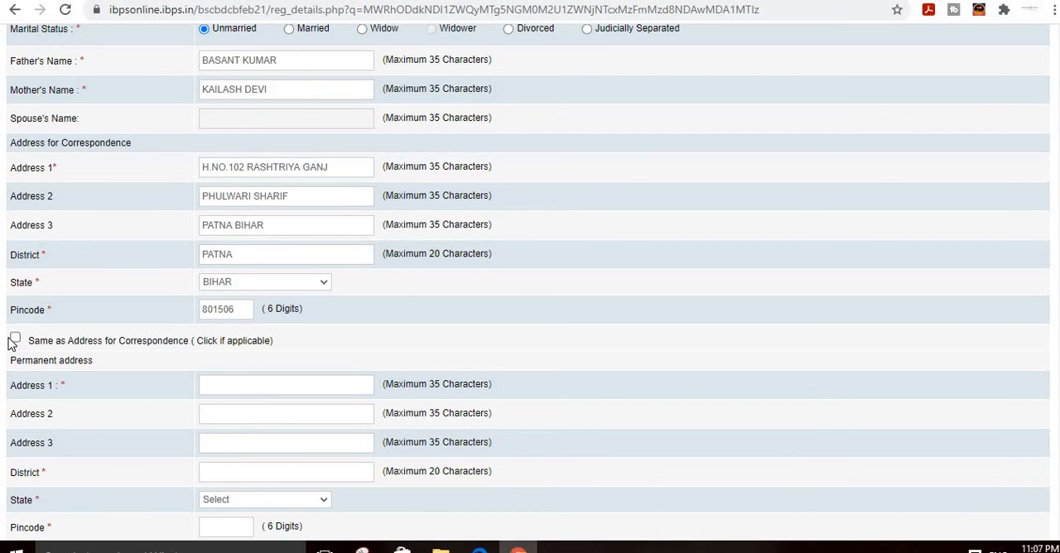
Step: Make the permanent address the same as the correspondence address and choose Permanent Address for GST invoicing
left_click(16, 340)
scroll(272, 437, "down", 3)
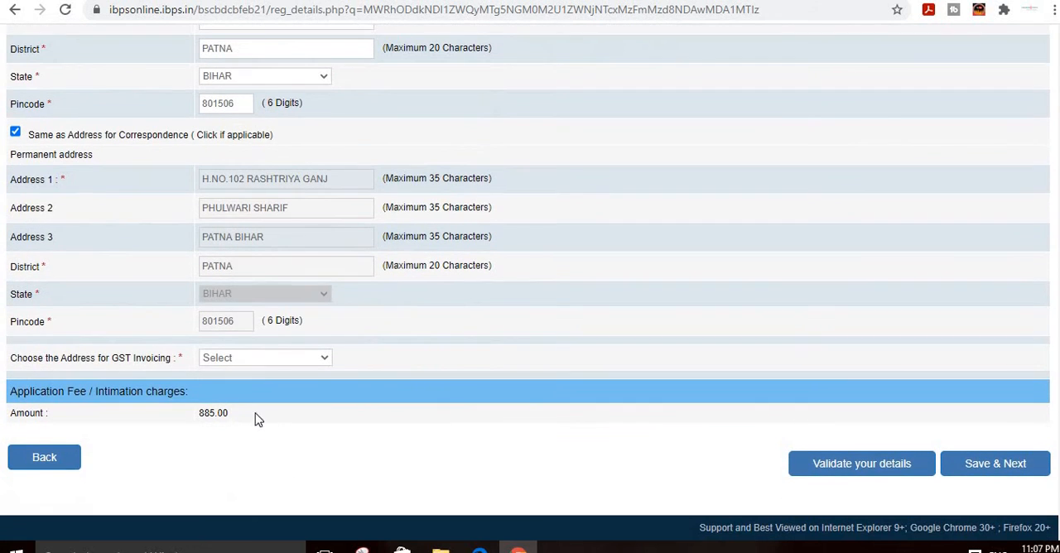
left_click(267, 357)
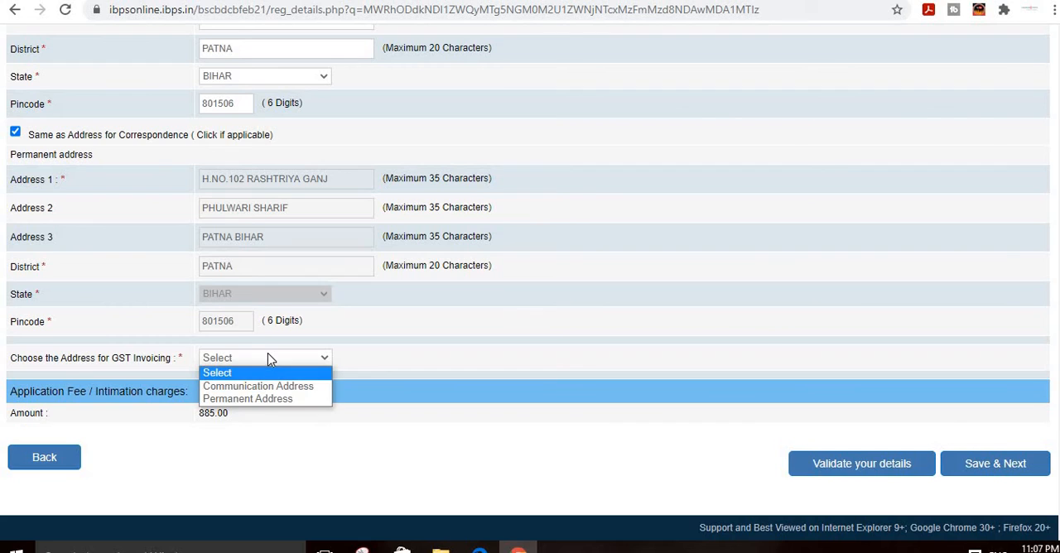
left_click(265, 400)
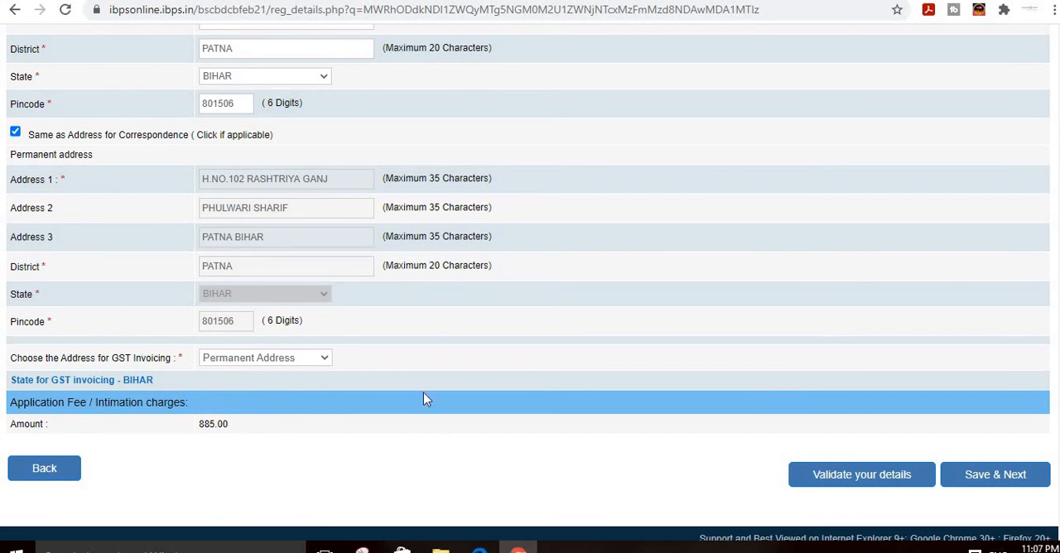
Step: Validate the entered details, examine the flagged fields and check the available options for the year of birth
left_click(864, 484)
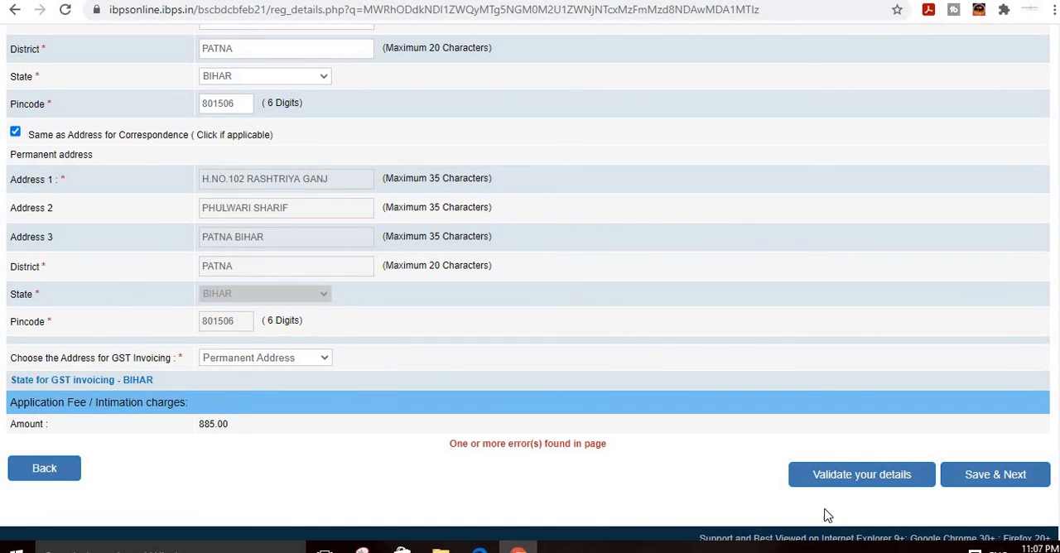
scroll(580, 477, "up", 4)
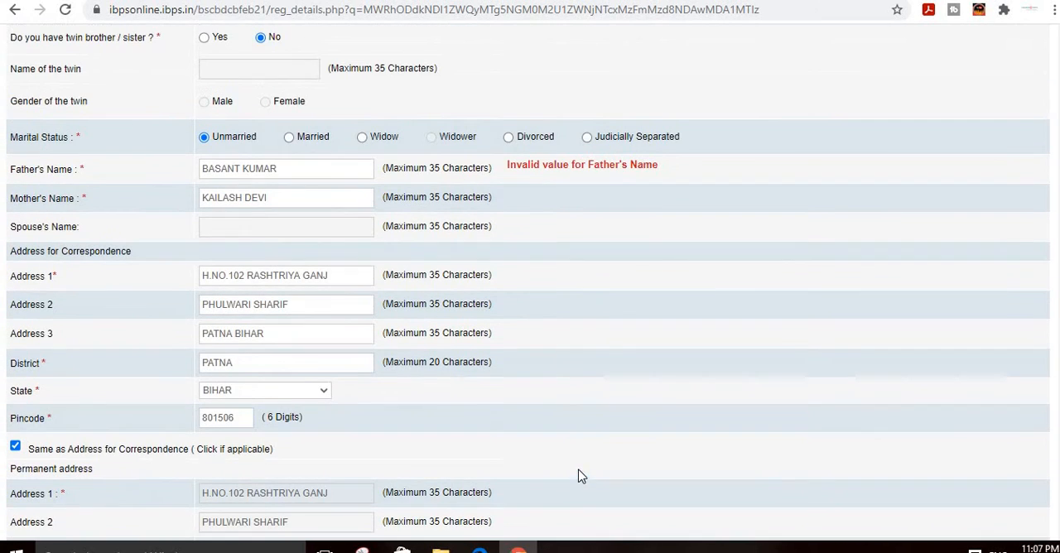
scroll(504, 317, "up", 2)
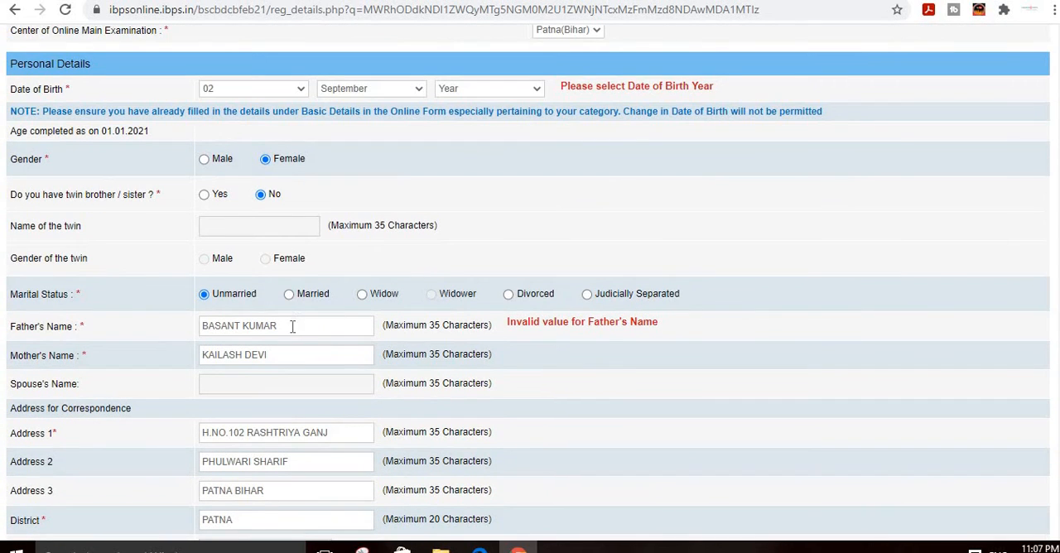
scroll(308, 356, "up", 2)
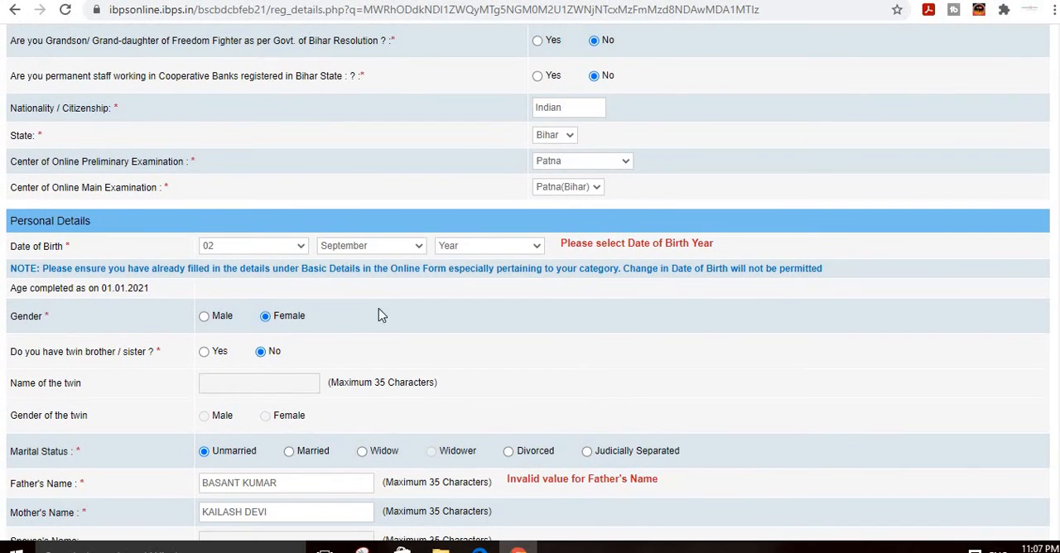
left_click(500, 248)
left_click(546, 256)
left_click(538, 247)
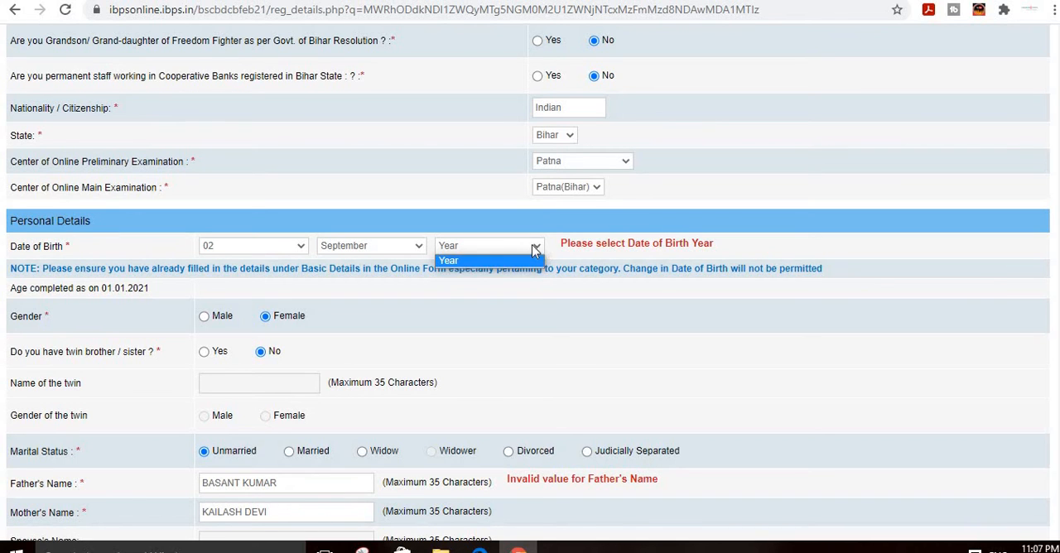
Step: Replace the father's full name with the first name only and validate the details again
scroll(464, 390, "down", 2)
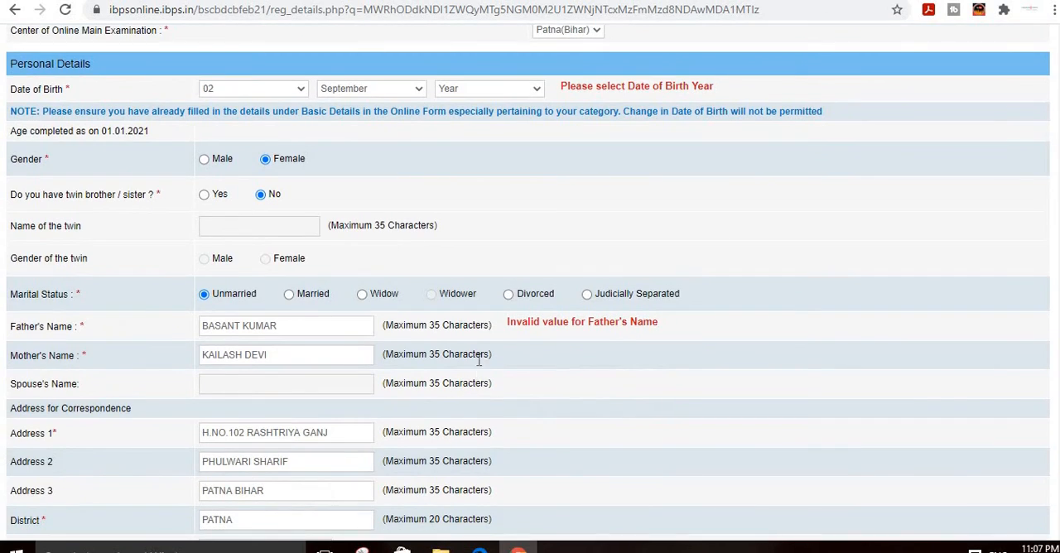
left_click_drag(197, 329, 440, 400)
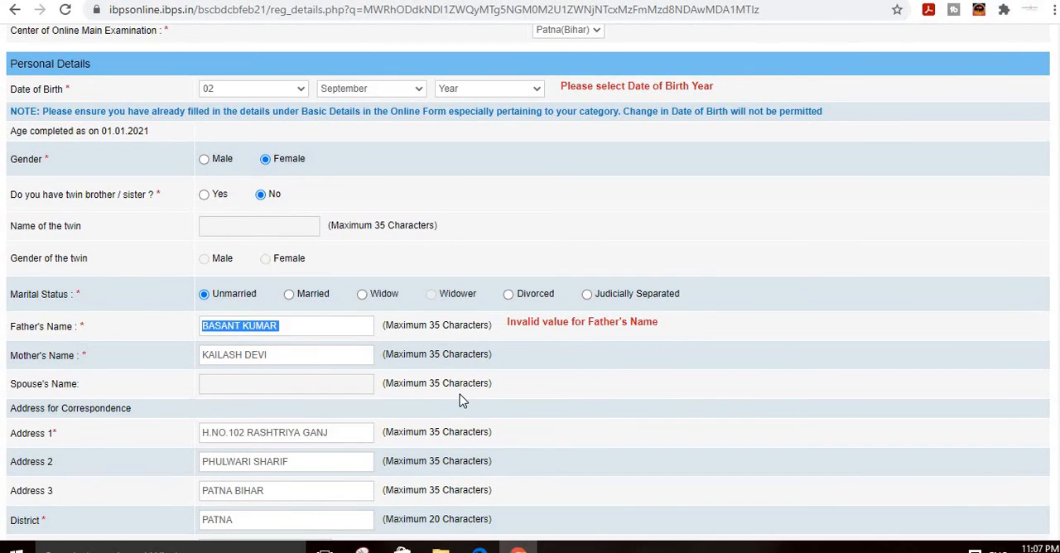
type("BA")
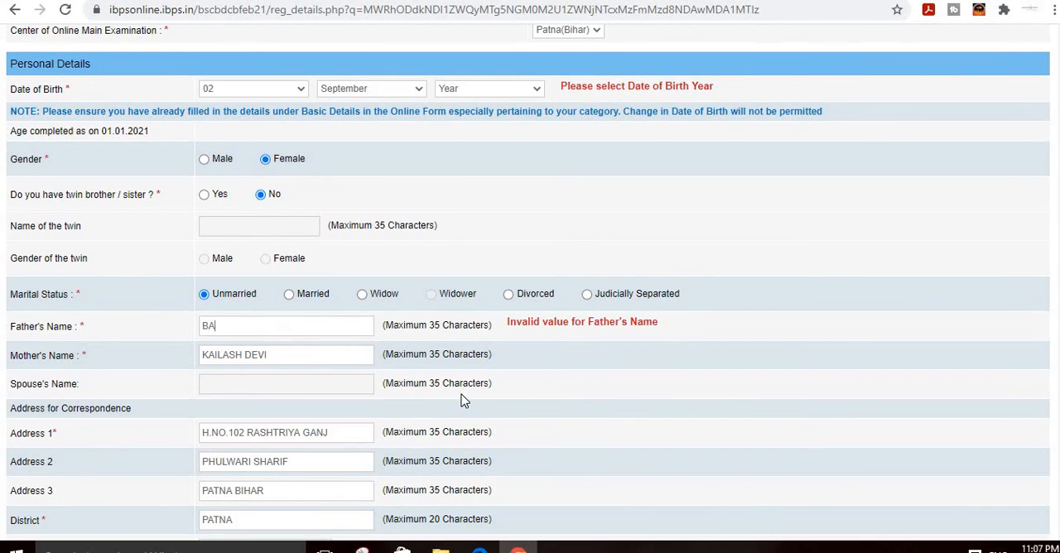
type("SANT")
left_click(542, 358)
scroll(547, 397, "down", 6)
left_click(805, 470)
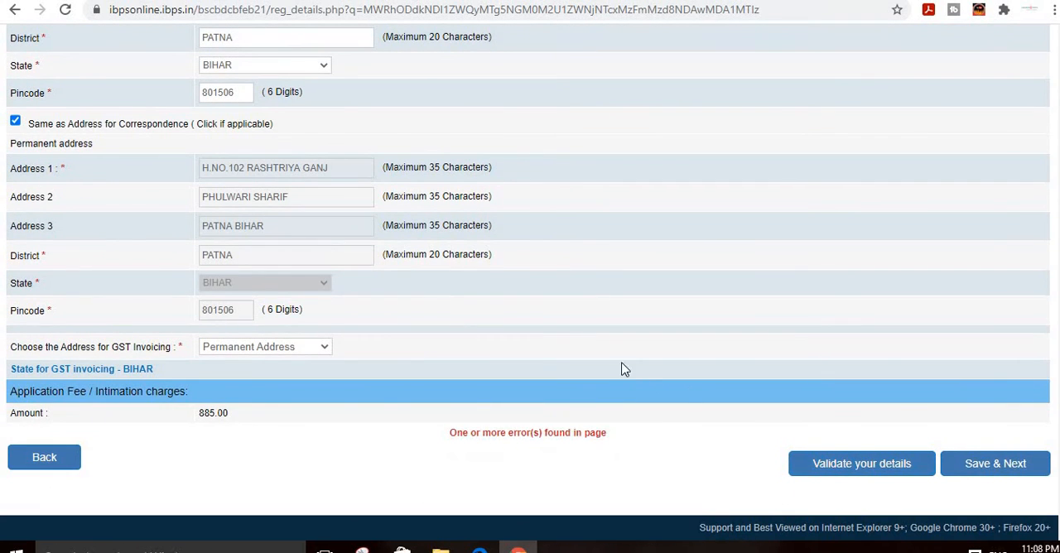
Step: Try again to select the year of the candidate's date of birth
scroll(520, 362, "up", 8)
scroll(367, 315, "up", 1)
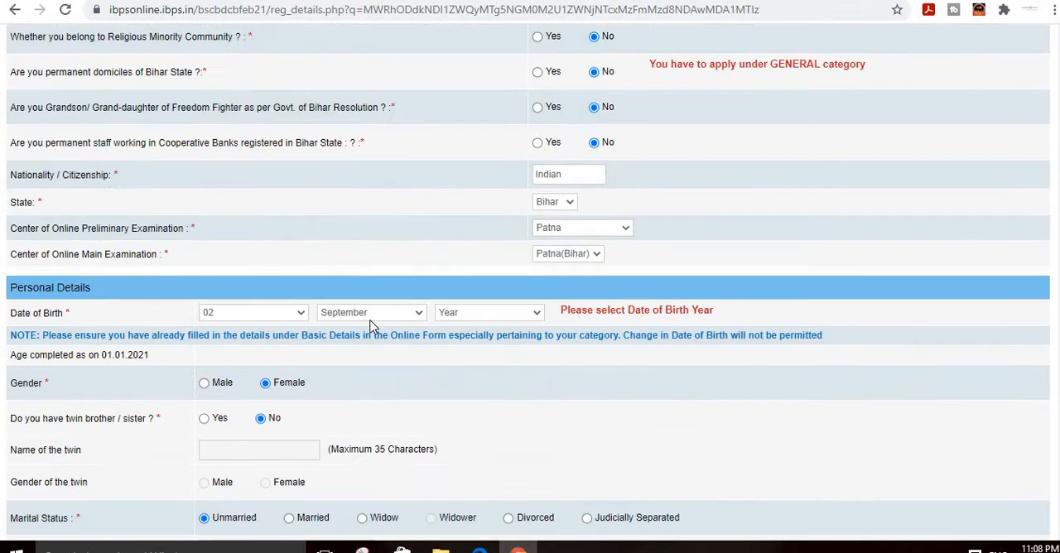
left_click(531, 318)
left_click(531, 320)
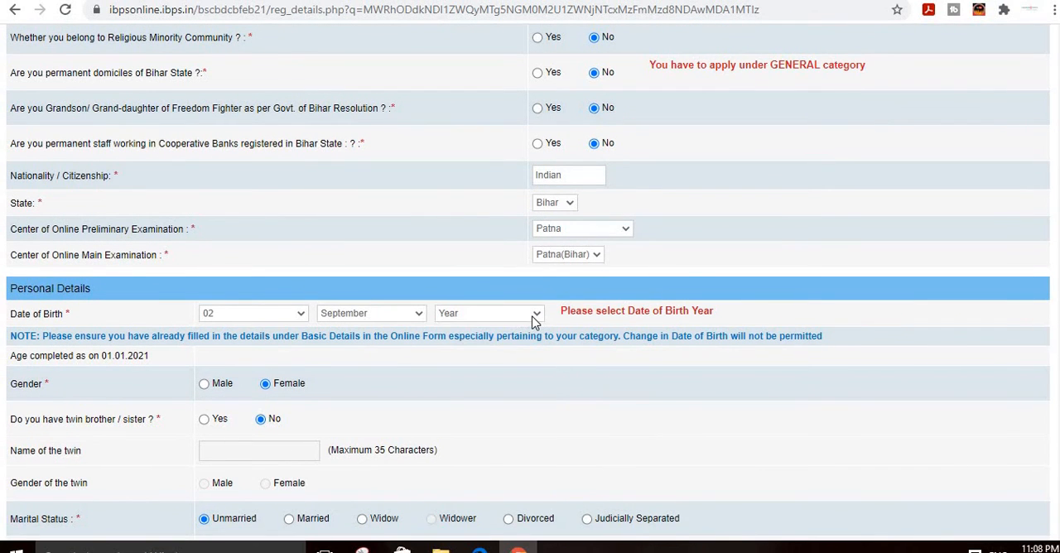
left_click(531, 320)
left_click(532, 318)
Step: Set the permanent domicile of Bihar State answer to Yes and choose the GEN category, accepting the category notice
scroll(519, 314, "up", 3)
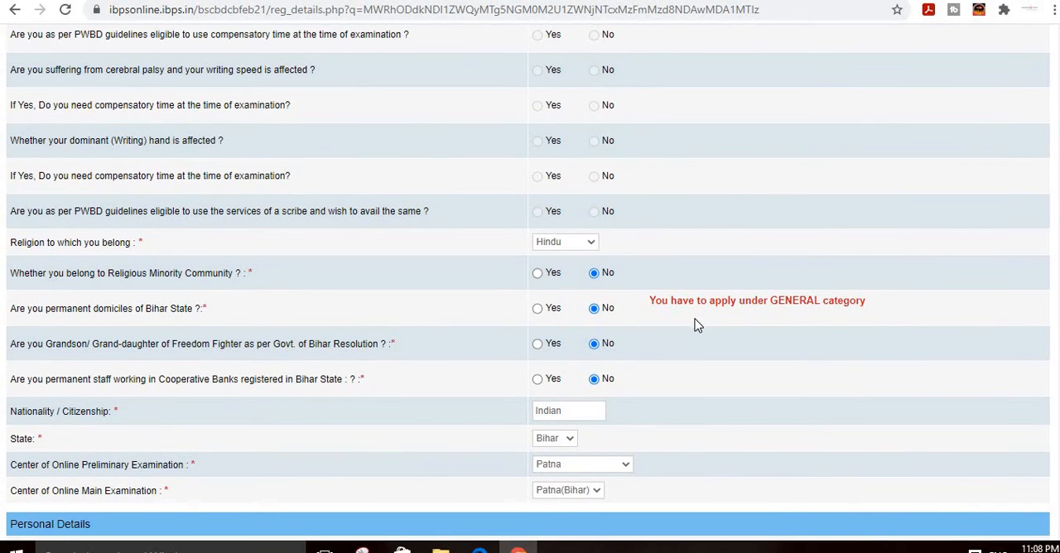
left_click(537, 308)
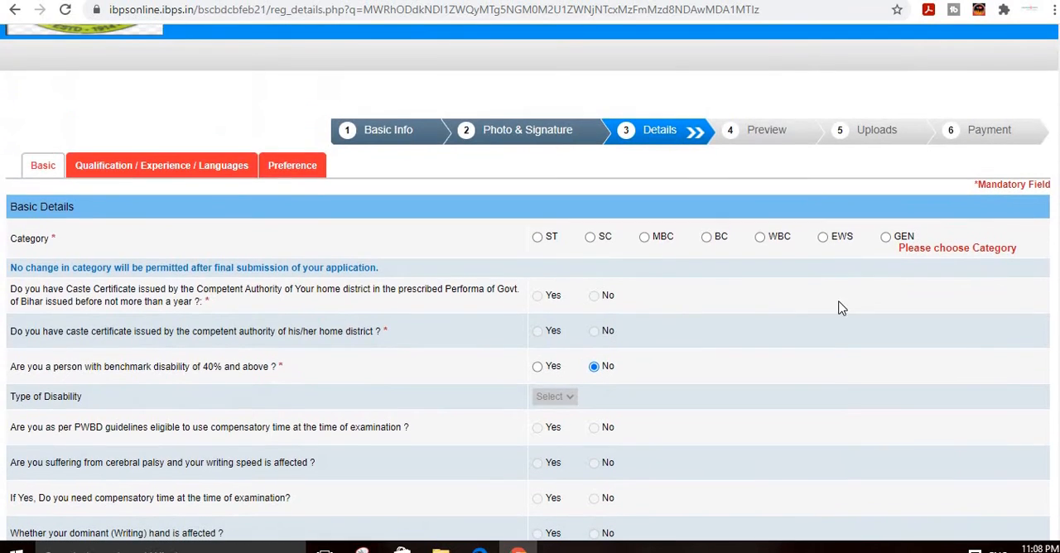
left_click(885, 237)
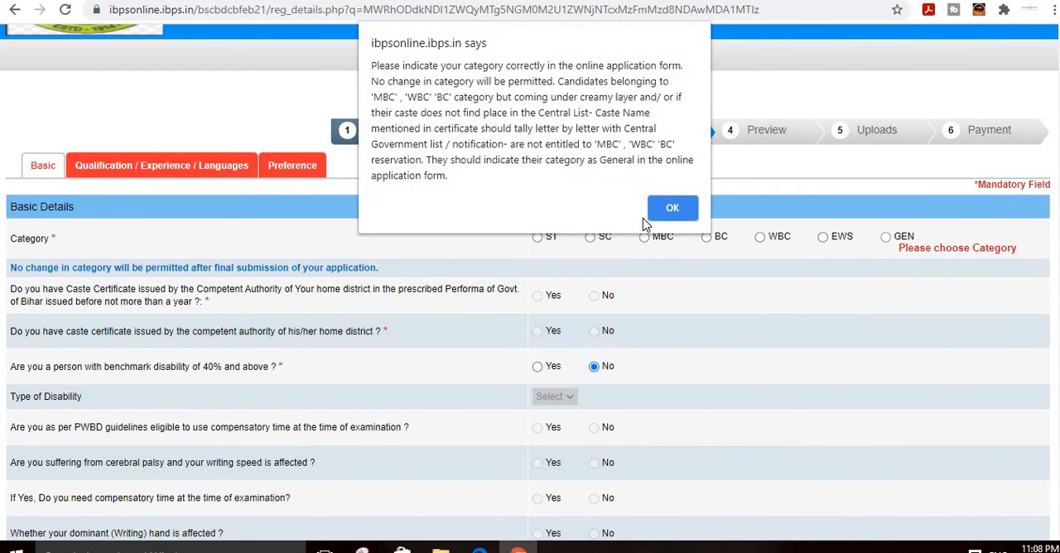
left_click(667, 208)
Step: Choose the candidate's year of birth and set the gender to Female in the personal details
scroll(630, 331, "down", 9)
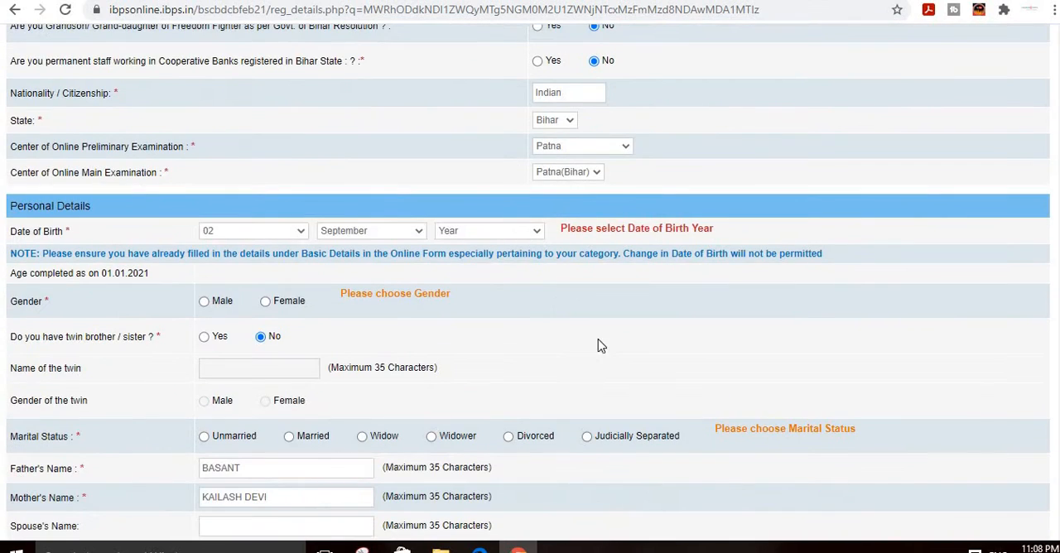
left_click(471, 233)
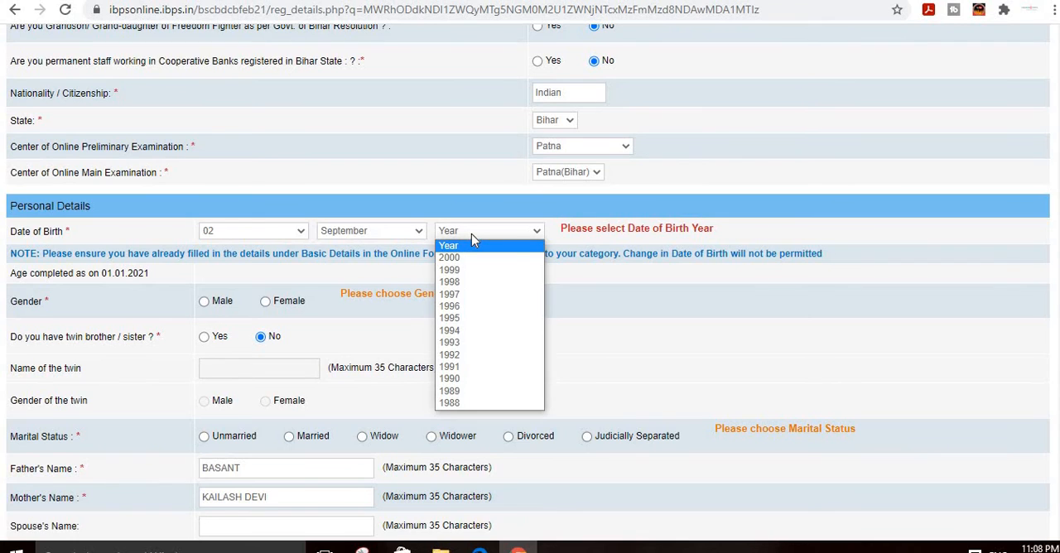
left_click(469, 308)
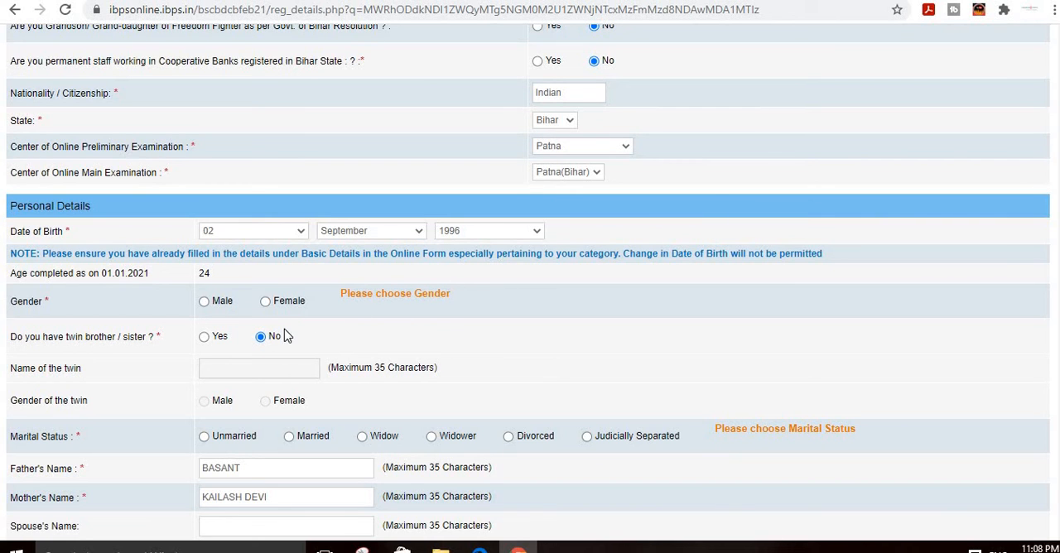
left_click(266, 302)
Step: Validate the entered details and set the flagged marital status to Unmarried
scroll(472, 356, "down", 8)
left_click(850, 468)
scroll(676, 387, "up", 7)
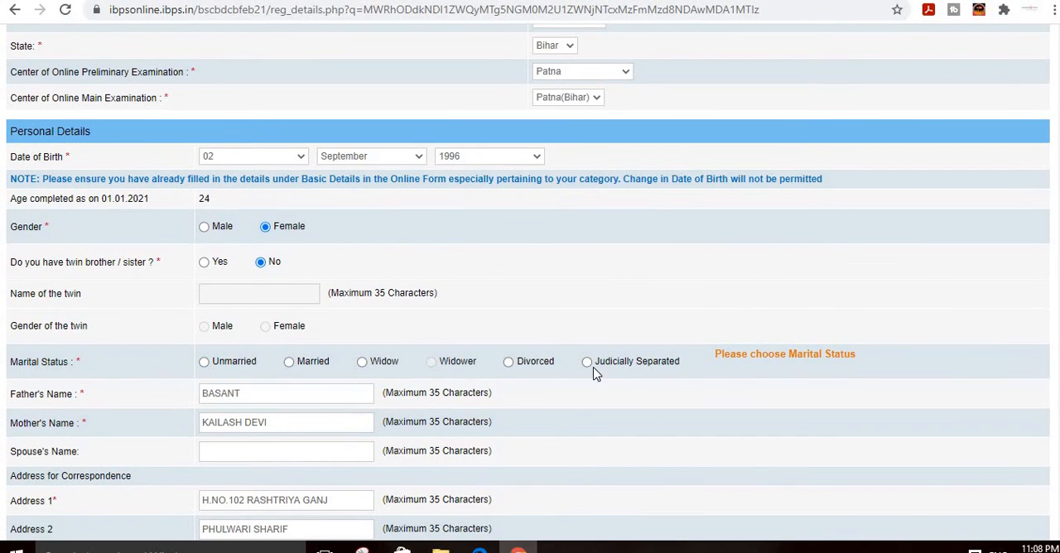
left_click(204, 361)
Step: Validate the basic, personal and address details again, accept the notice and save them to proceed to the qualification section
scroll(761, 336, "up", 8)
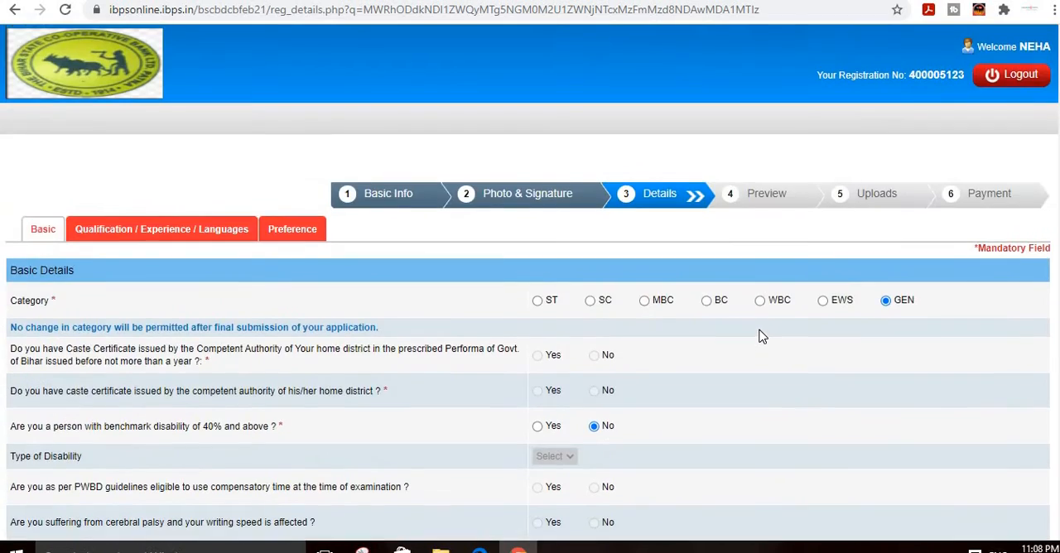
scroll(766, 368, "down", 4)
scroll(766, 369, "down", 10)
left_click(853, 467)
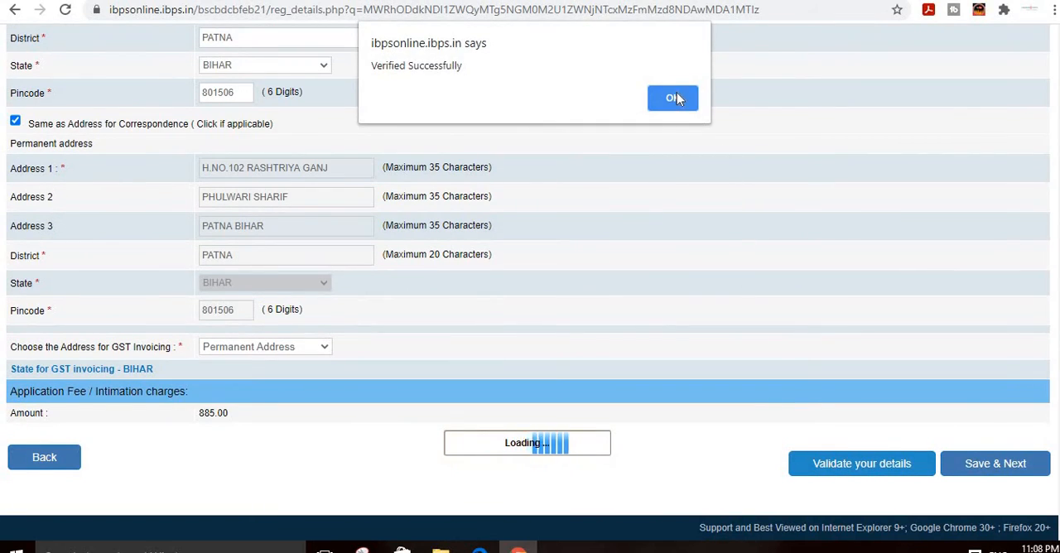
left_click(676, 96)
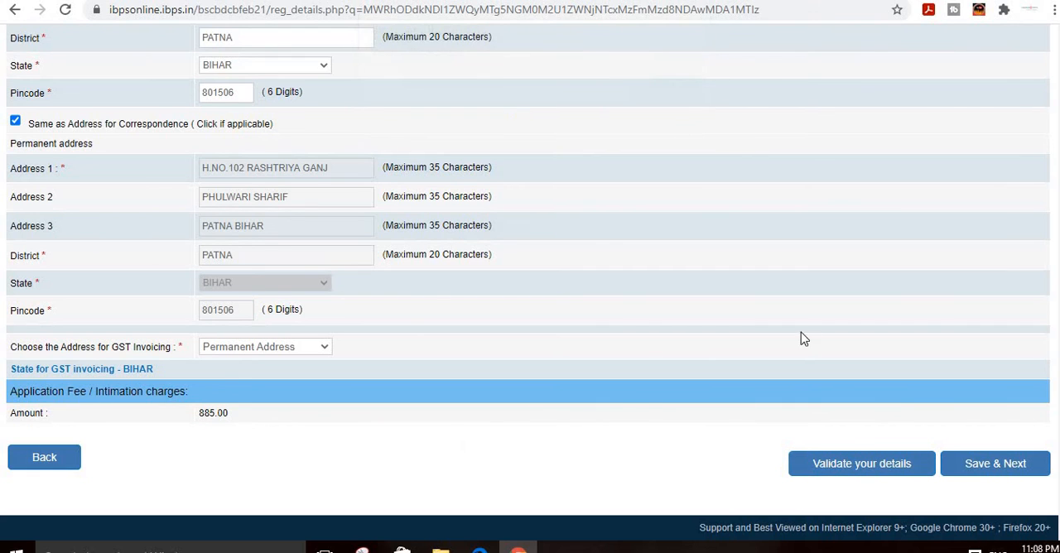
left_click(993, 472)
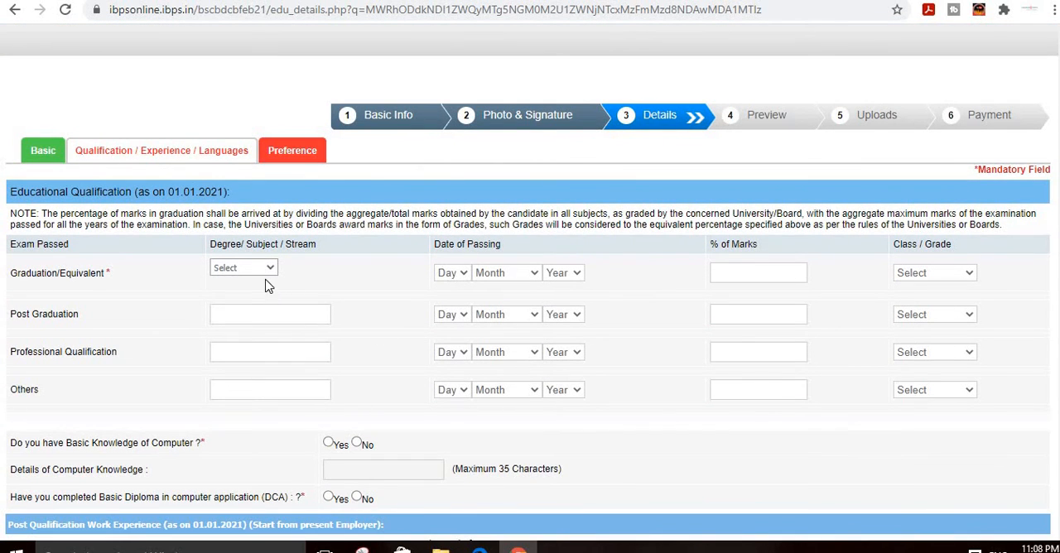
Step: For graduation, choose Engineering as the stream and set the date of passing to 13 July 2014
left_click(269, 270)
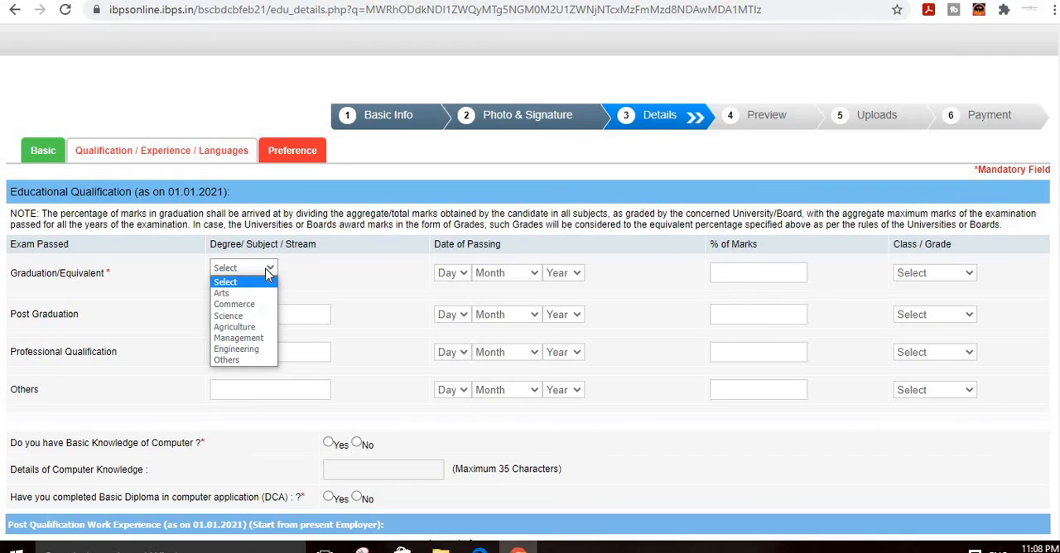
left_click(248, 350)
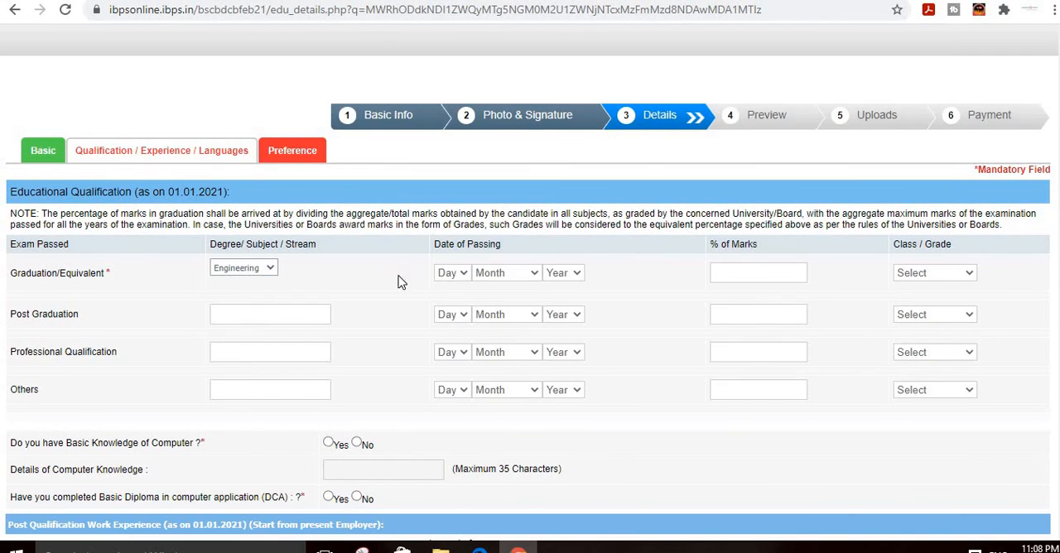
left_click(458, 274)
left_click(450, 170)
left_click(493, 280)
left_click(505, 379)
left_click(564, 279)
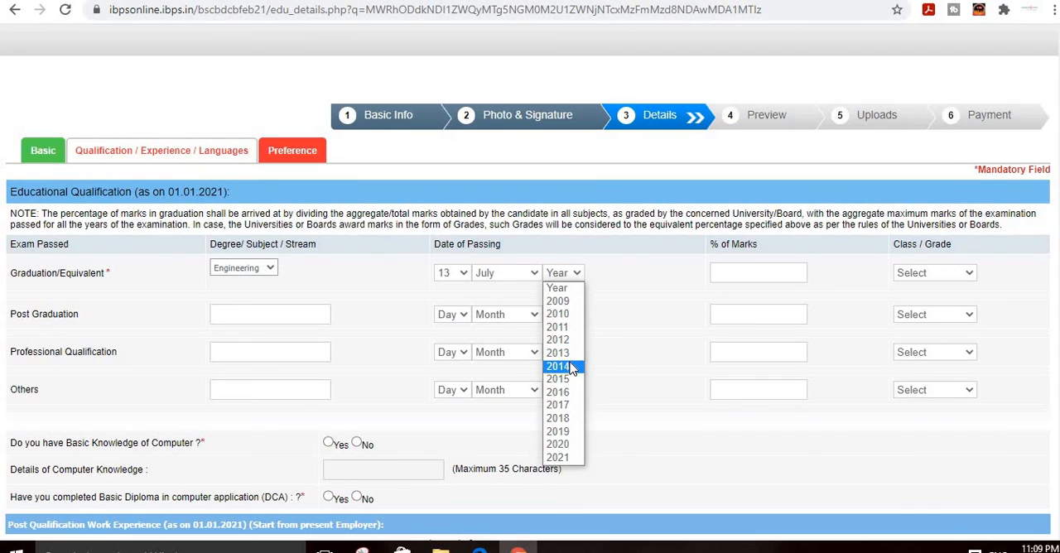
left_click(560, 366)
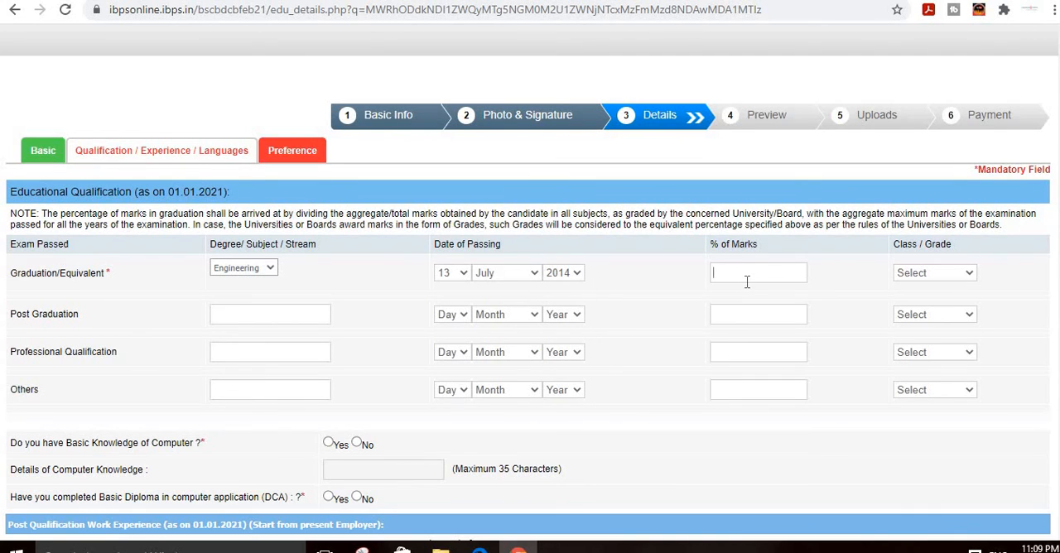
Step: Enter 61 as the graduation percentage of marks and choose First Class as the grade
type("61")
left_click(904, 281)
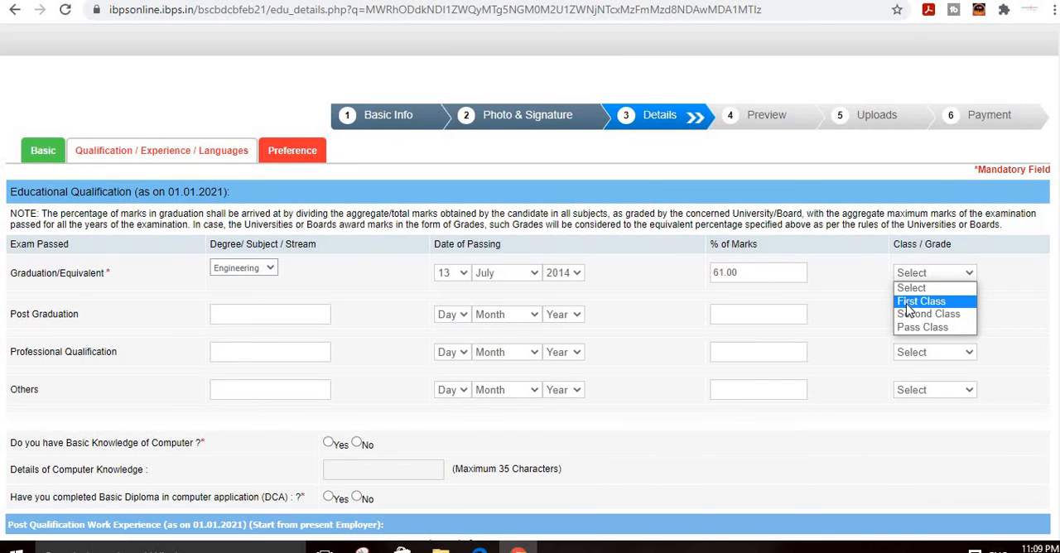
left_click(919, 302)
left_click(934, 280)
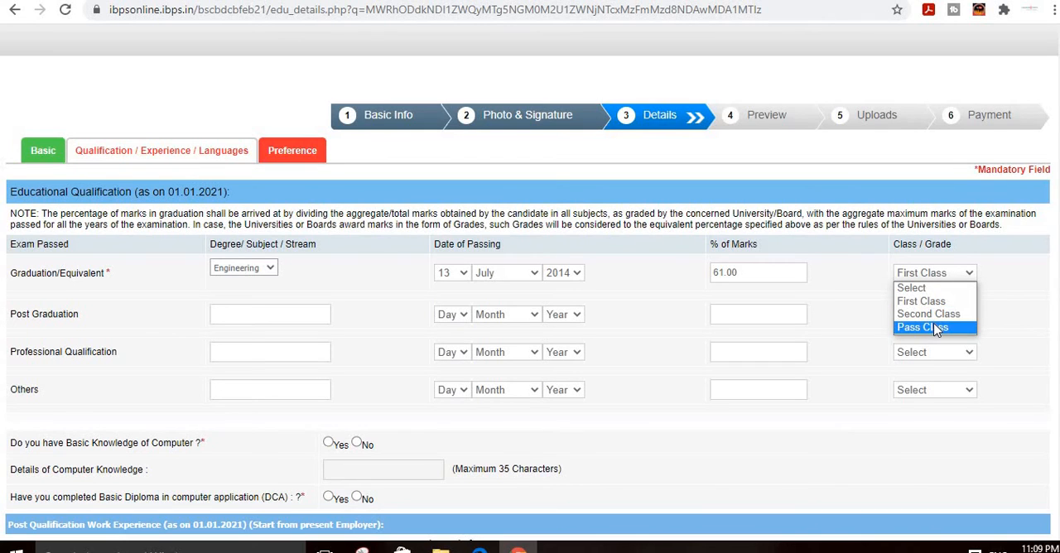
left_click(922, 278)
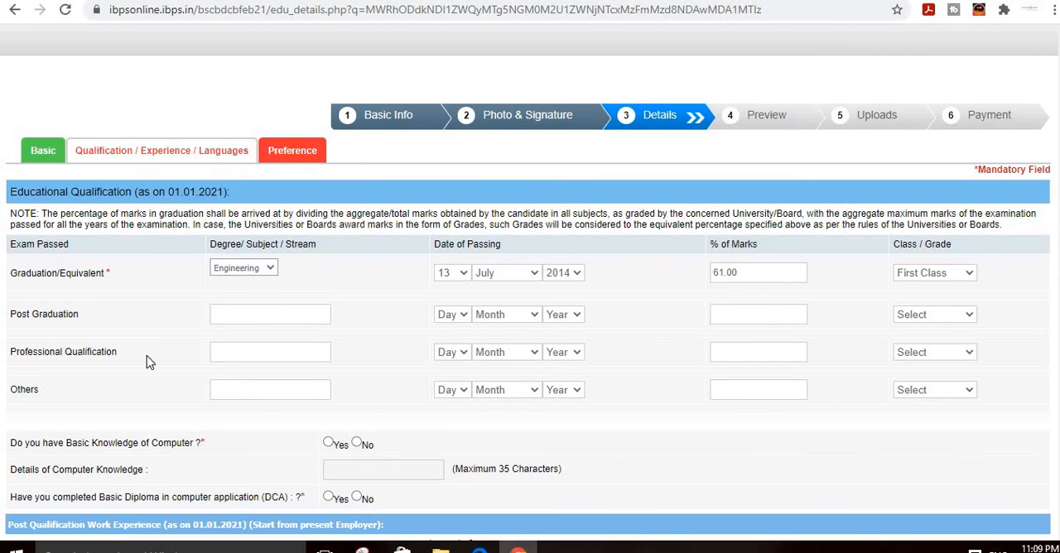
left_click(239, 355)
Step: Answer Yes to basic knowledge of computer and enter MS WORD MS EXCEL as its details
scroll(114, 369, "down", 2)
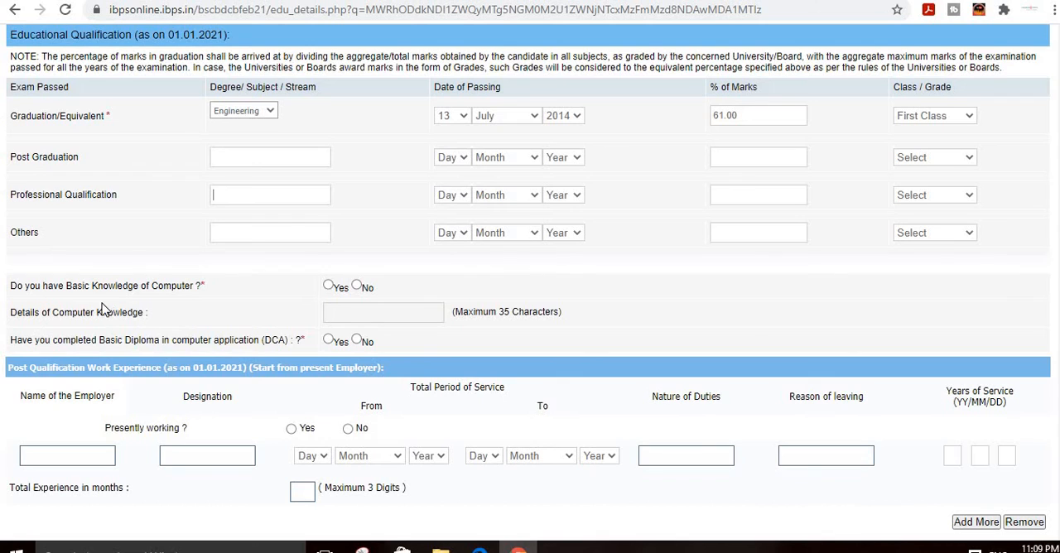
left_click(329, 287)
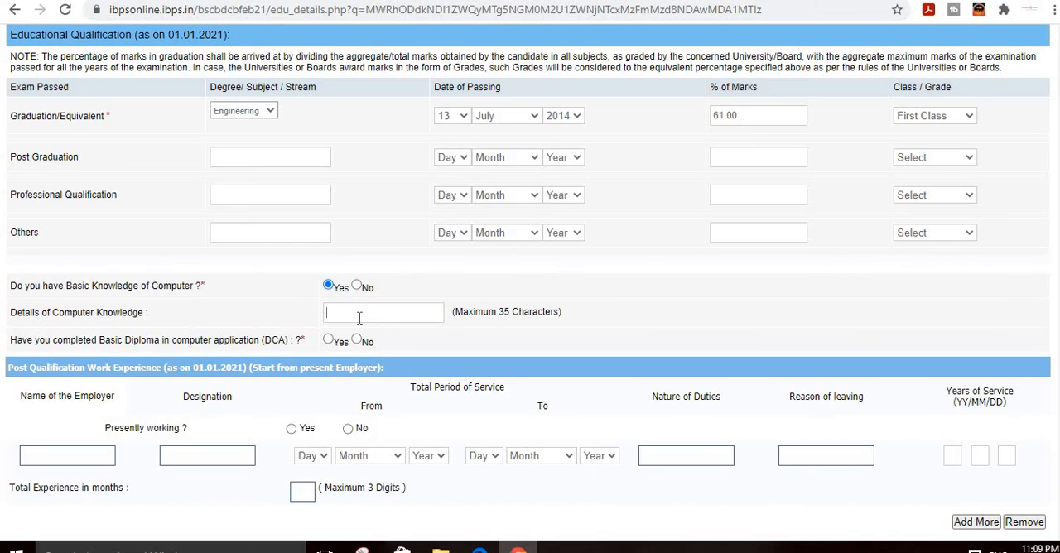
type("MS WORD")
type("MS E")
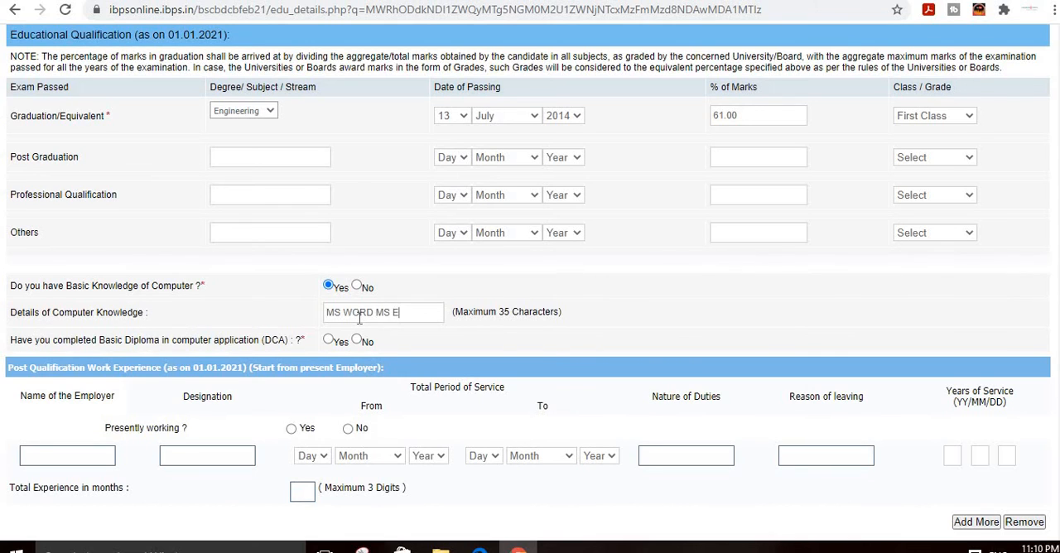
type("XCEL POWER")
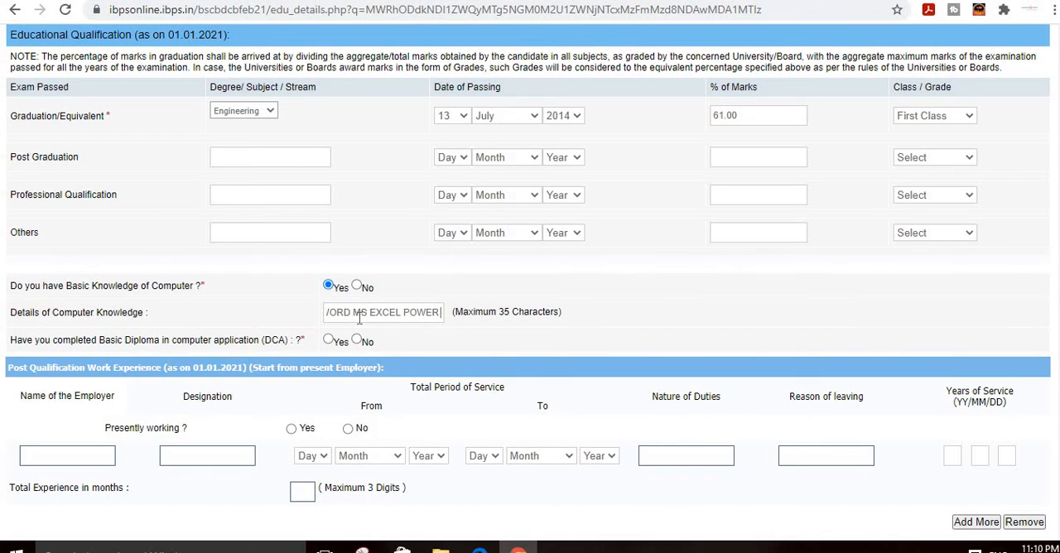
type(" POIN")
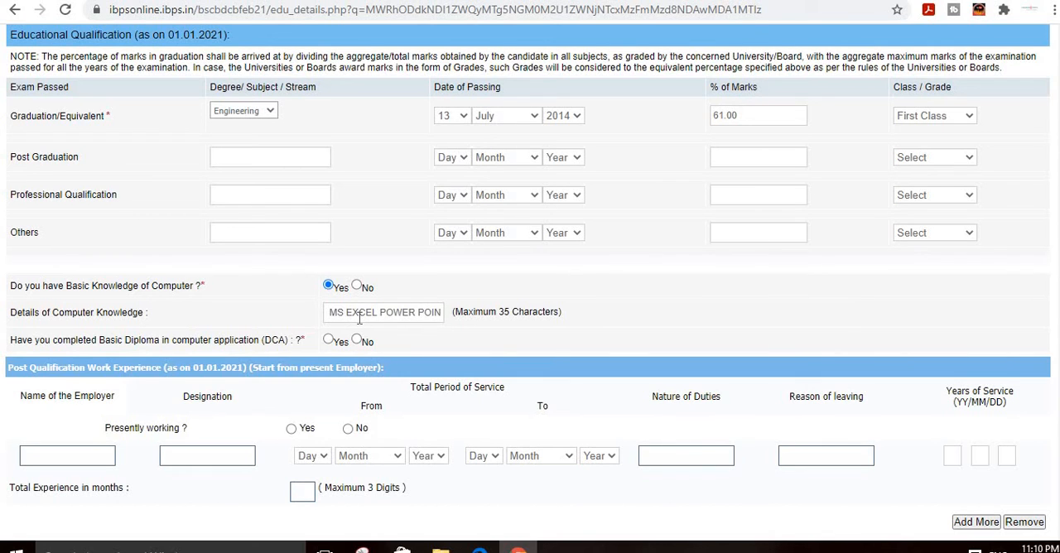
type("T PRESEN")
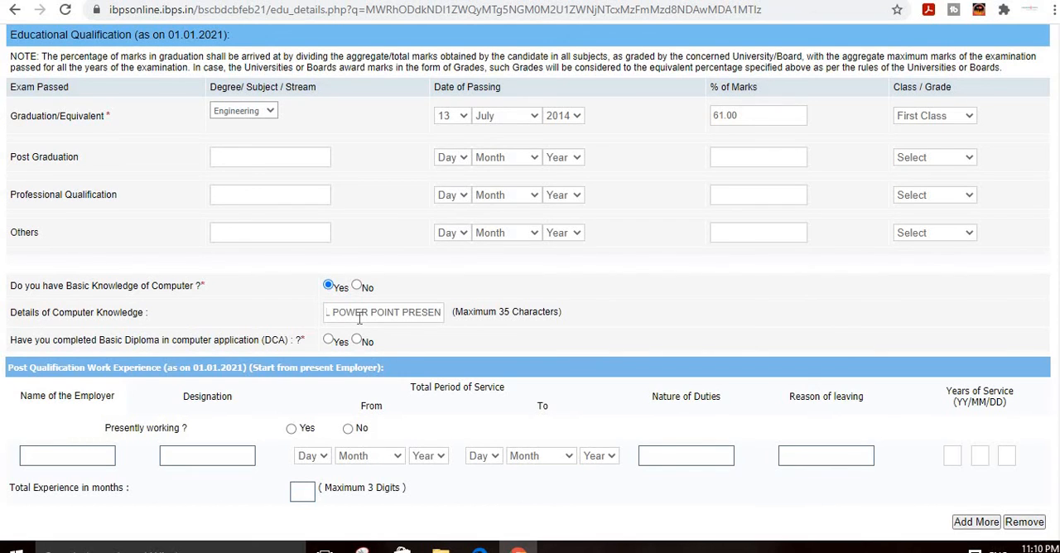
key("BackSpace")
type("T")
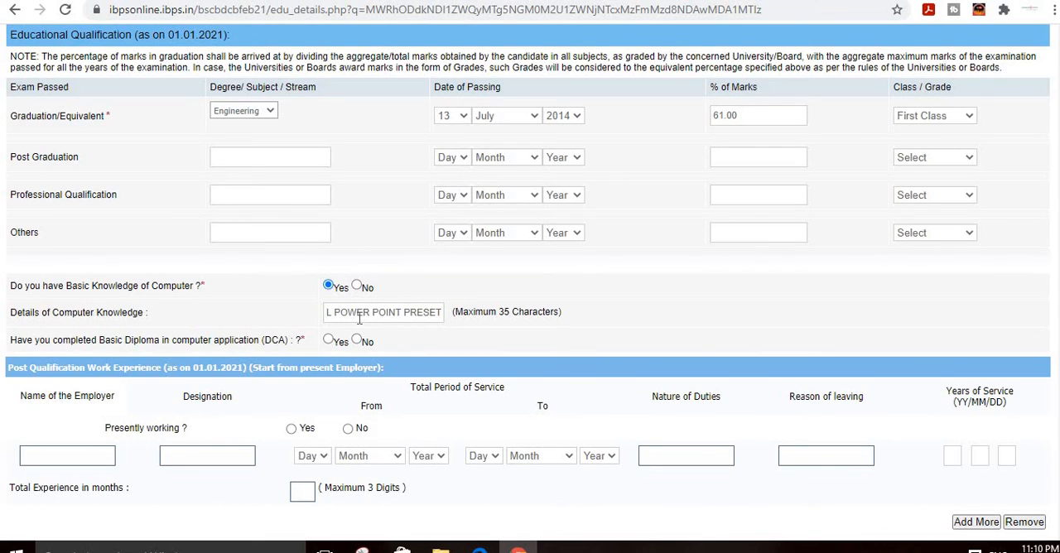
key("BackSpace")
key("BackSpace")
key("BackSpace")
key("BackSpace")
key("BackSpace")
key("BackSpace")
key("BackSpace")
key("BackSpace")
key("BackSpace")
key("BackSpace")
key("BackSpace")
key("BackSpace")
key("BackSpace")
key("BackSpace")
key("BackSpace")
key("BackSpace")
key("BackSpace")
key("BackSpace")
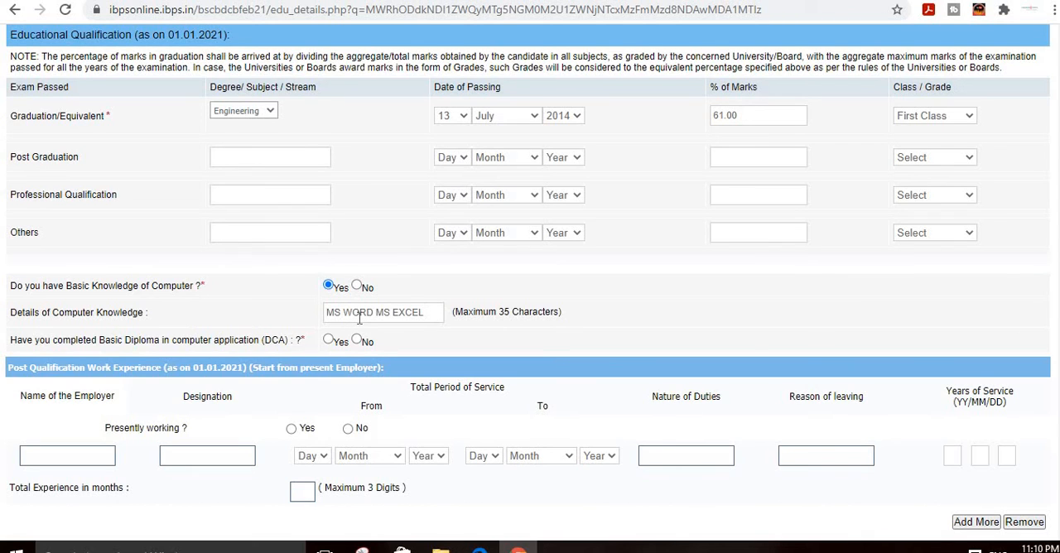
Step: Add PPT at the end of the computer knowledge details
type("PPT")
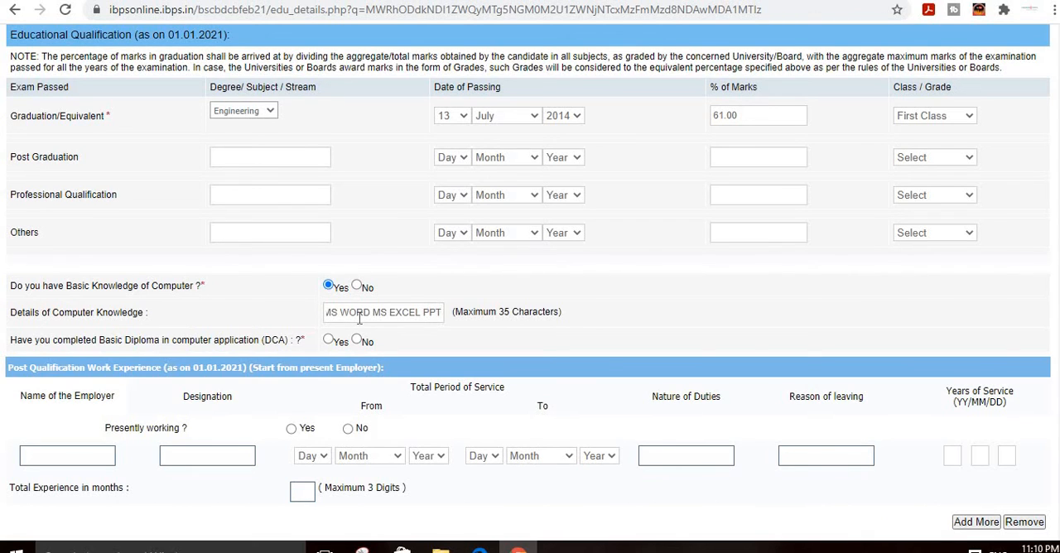
left_click(452, 332)
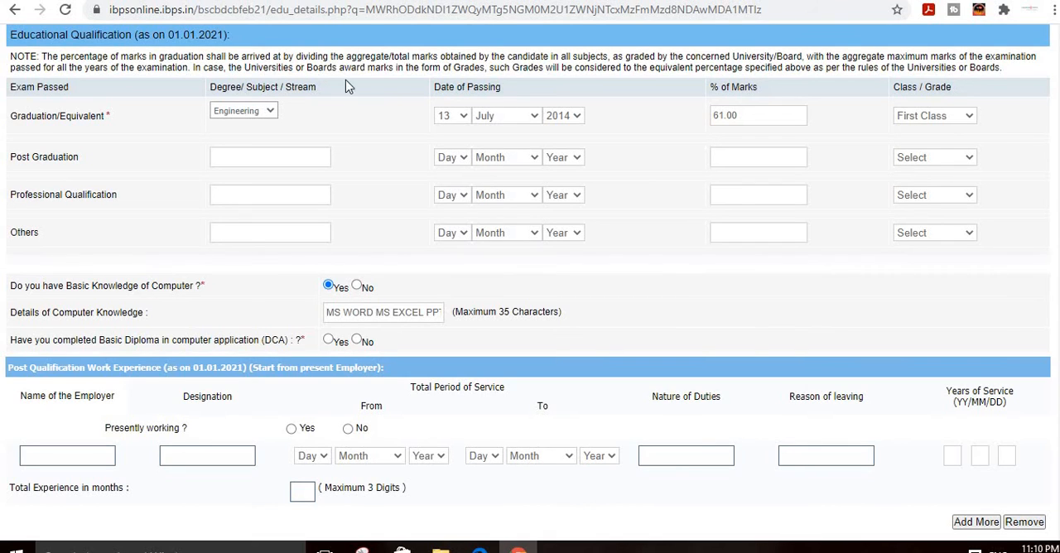
Step: Answer Yes to having completed the basic diploma in computer application and No to presently working
left_click(332, 343)
scroll(168, 411, "down", 1)
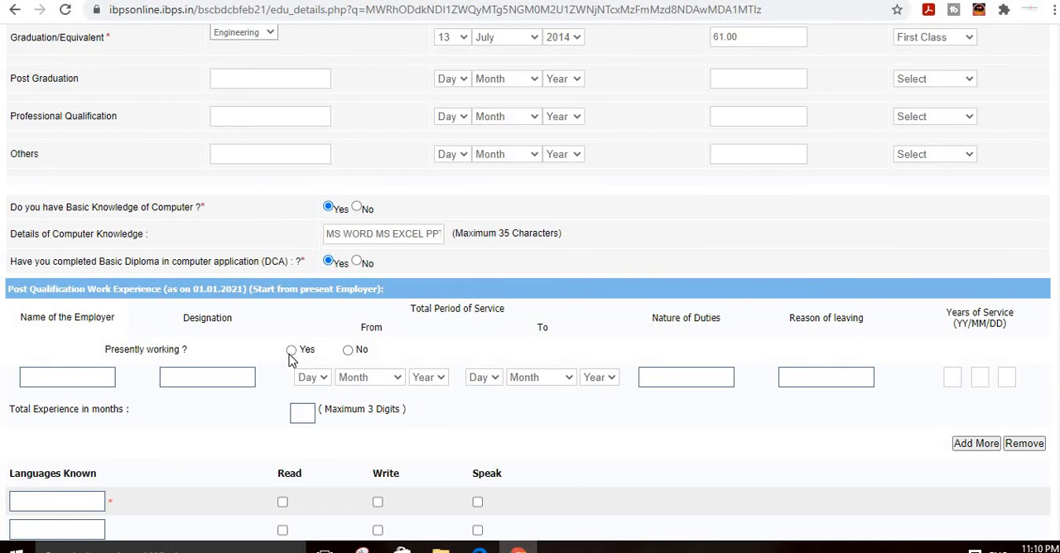
left_click(348, 349)
Step: Enter HINDI as the first known language and mark it for read, write and speak
scroll(348, 356, "down", 3)
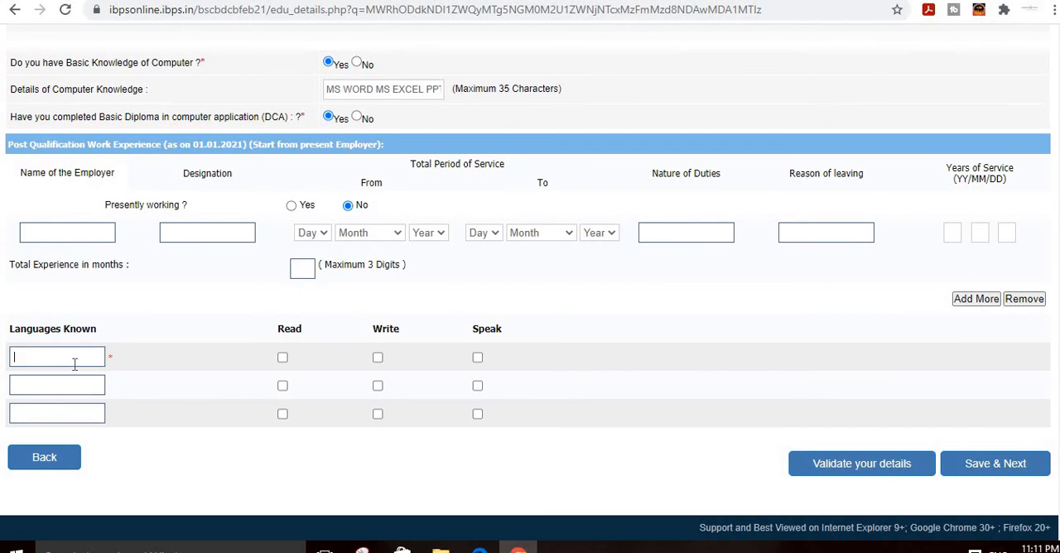
type("HIN")
key("BackSpace")
type("NDI")
left_click(282, 357)
left_click(377, 358)
left_click(478, 361)
Step: Enter ENGLISH as the second known language and mark it for read, write and speak
left_click(50, 395)
type("ENGLISH")
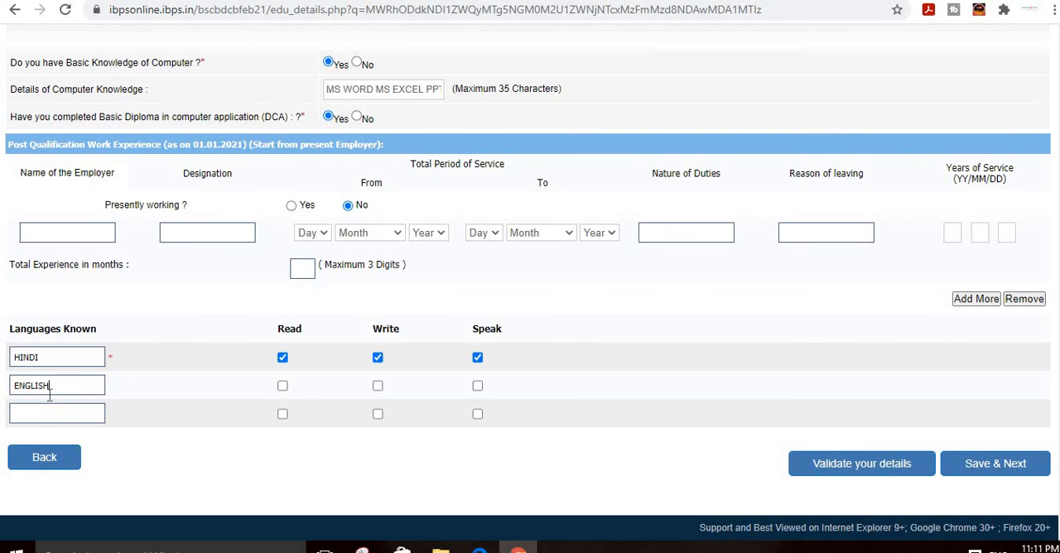
left_click(283, 387)
left_click(378, 387)
left_click(478, 387)
Step: Enter MAITHILI as the third known language and mark it for read, write and speak
type("MAITHILI")
left_click(282, 414)
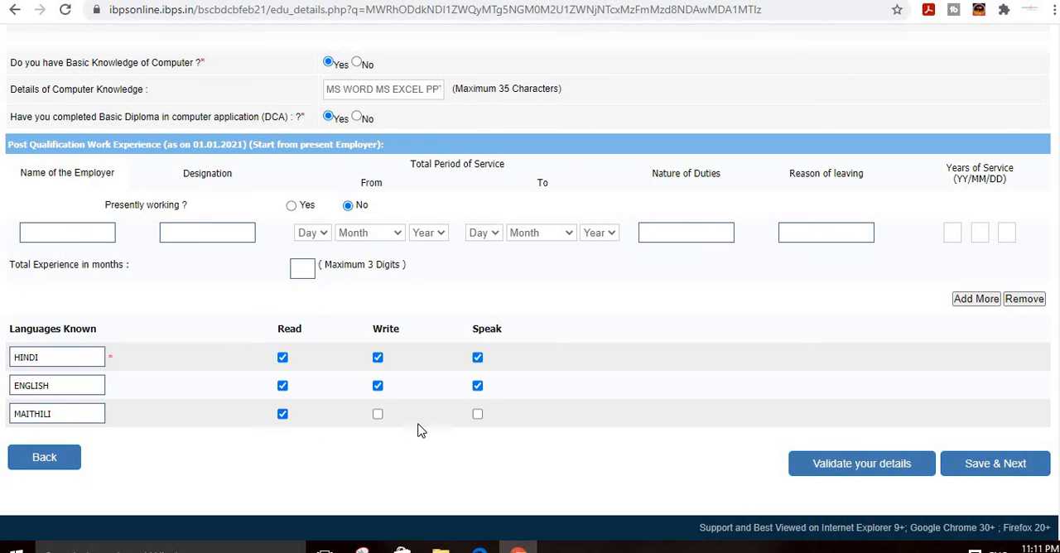
left_click(378, 414)
left_click(478, 415)
Step: Validate the qualification, experience and language details, accept the notice and save them to proceed to the preferences
left_click(858, 466)
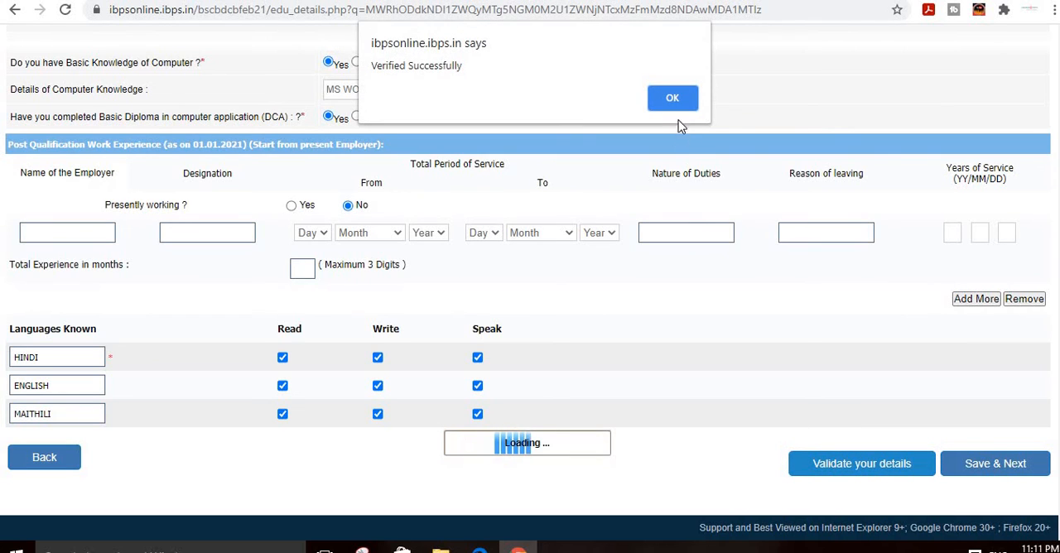
left_click(674, 98)
left_click(971, 466)
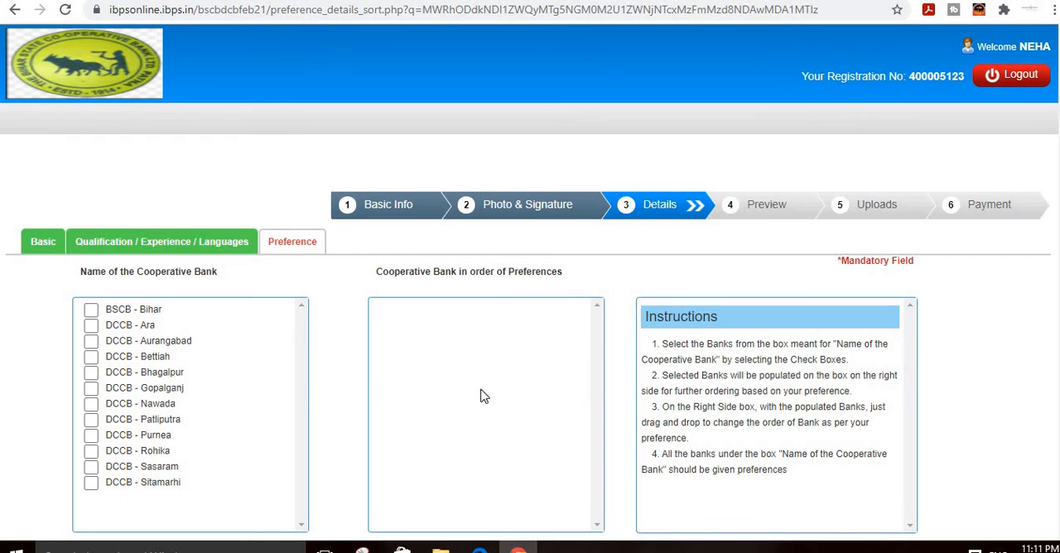
Step: Select Rohika, Nawada, Bhagalpur, Aurangabad, Ara and BSCB - Bihar, in that order, as the first six cooperative bank preferences
scroll(150, 418, "down", 1)
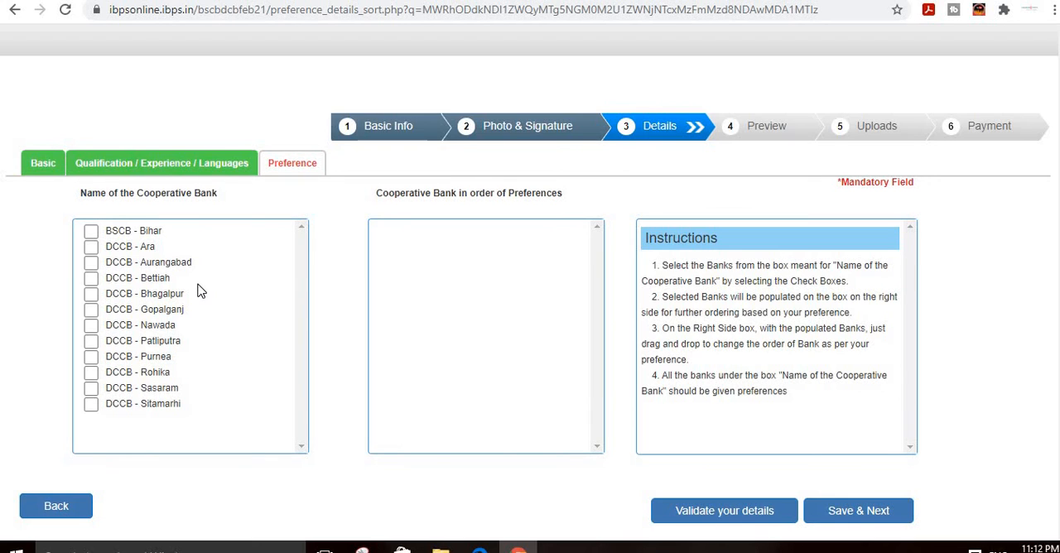
left_click(91, 371)
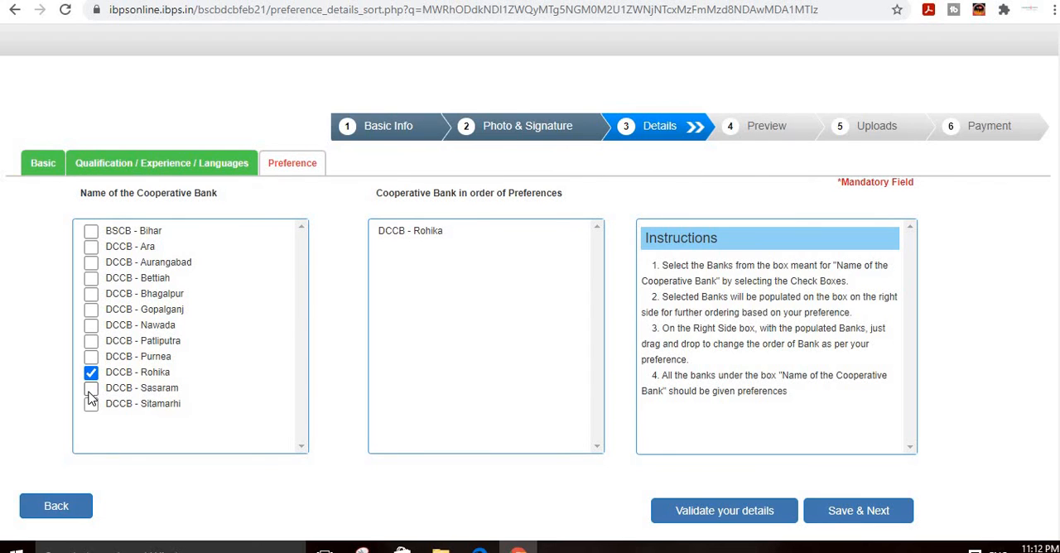
left_click(91, 326)
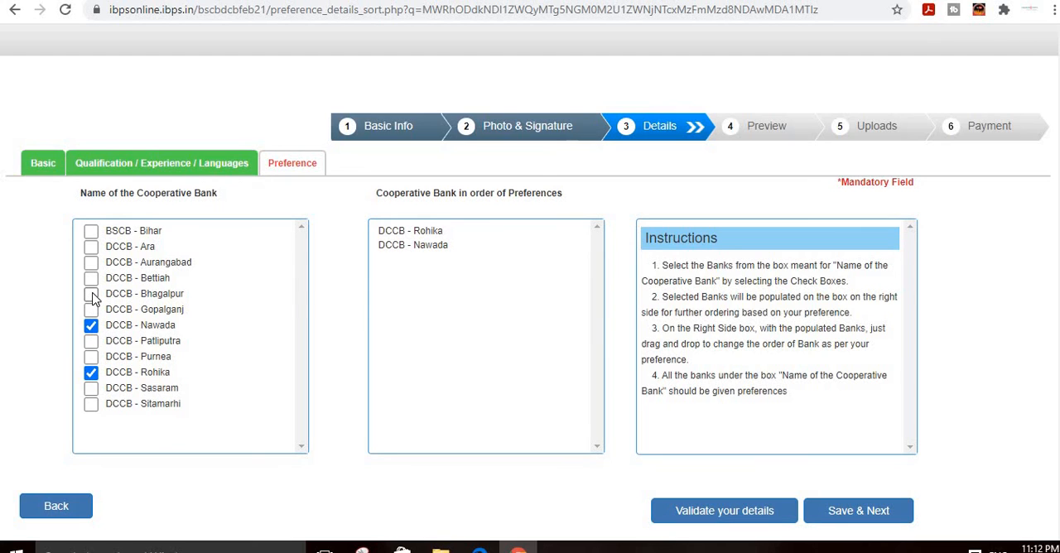
left_click(91, 294)
left_click(91, 262)
left_click(91, 247)
left_click(91, 231)
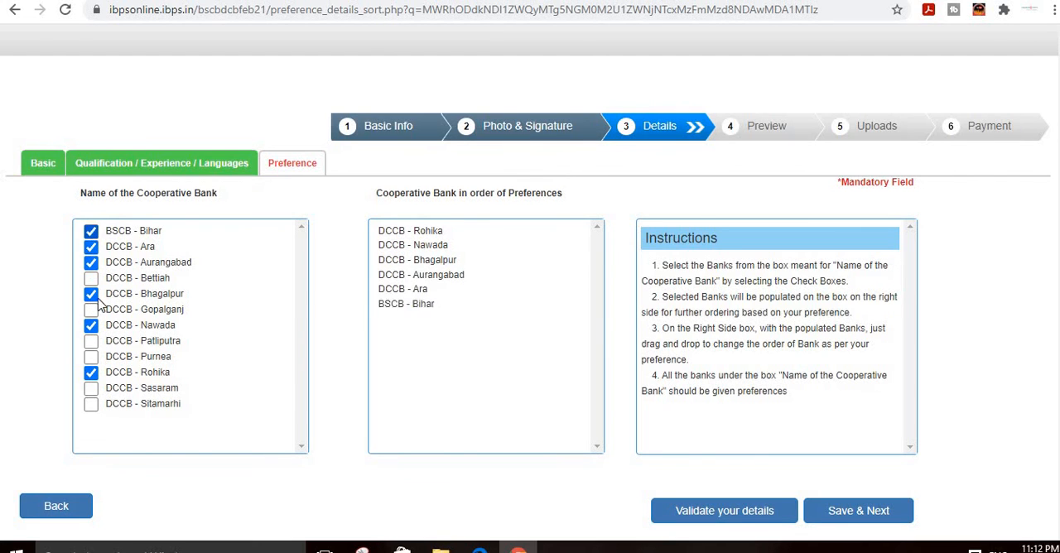
Step: Add Gopalganj, Bettiah, Patliputra, Purnea, Sitamarhi and Sasaram, in that order, as the remaining bank preferences, and validate and save the list
left_click(91, 310)
left_click(91, 278)
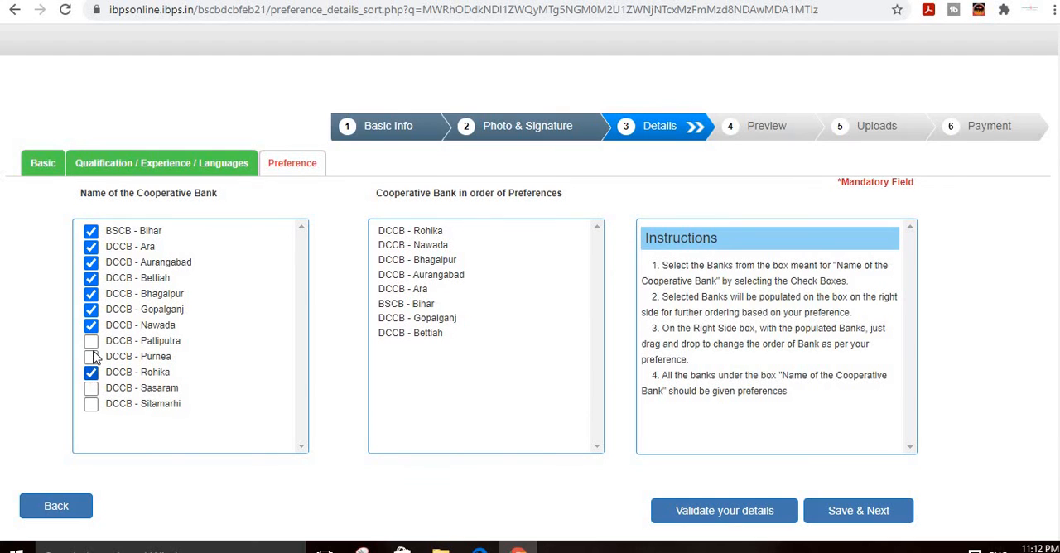
left_click(91, 340)
left_click(91, 357)
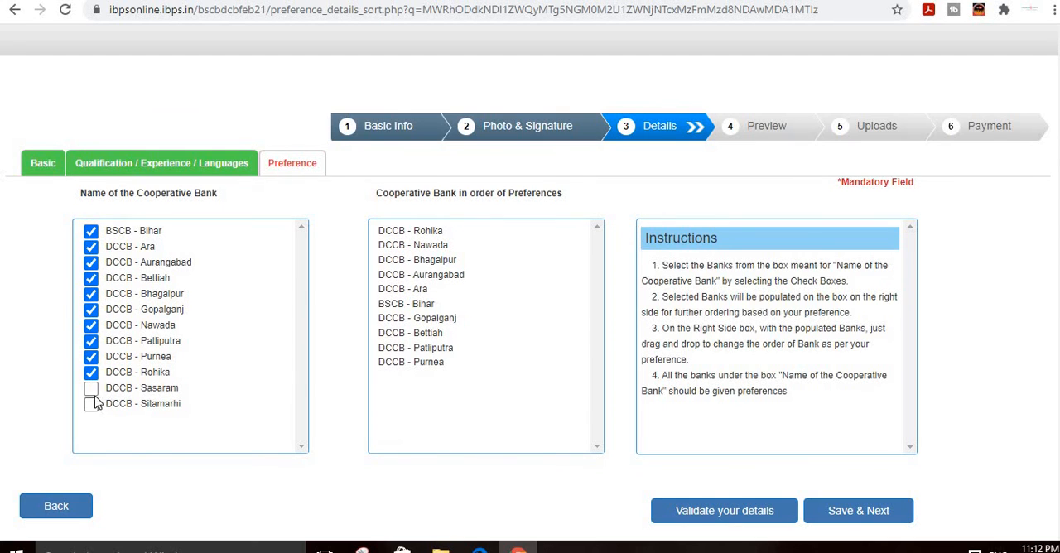
left_click(91, 404)
left_click(91, 388)
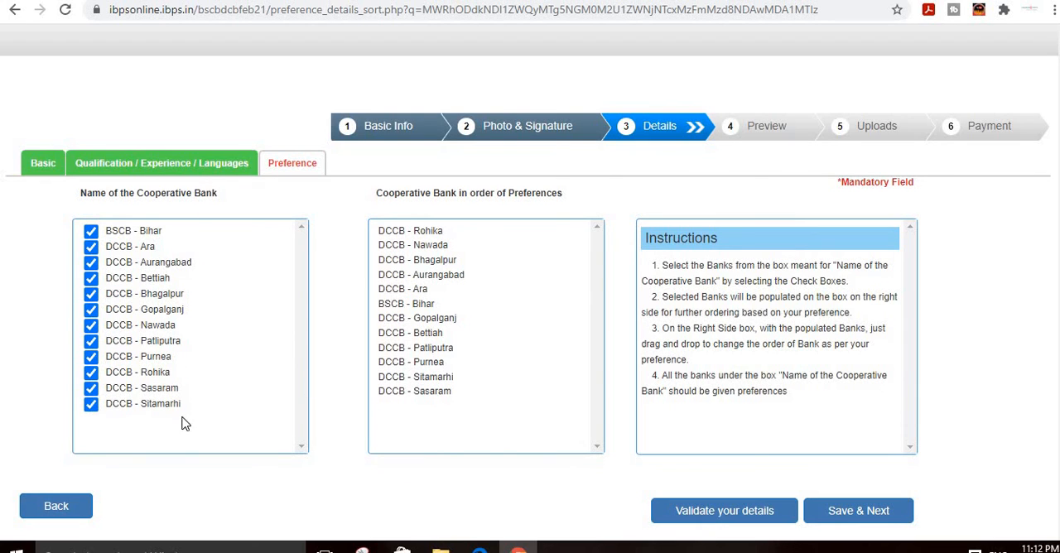
left_click(727, 522)
left_click(863, 515)
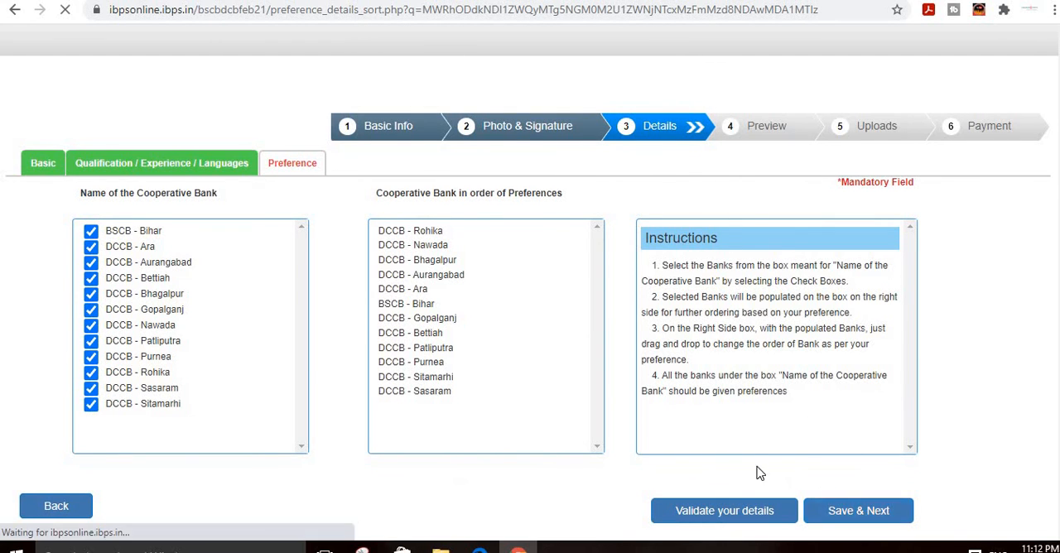
Step: Confirm that the photo in the registration preview is the applicant's own
scroll(634, 431, "down", 1)
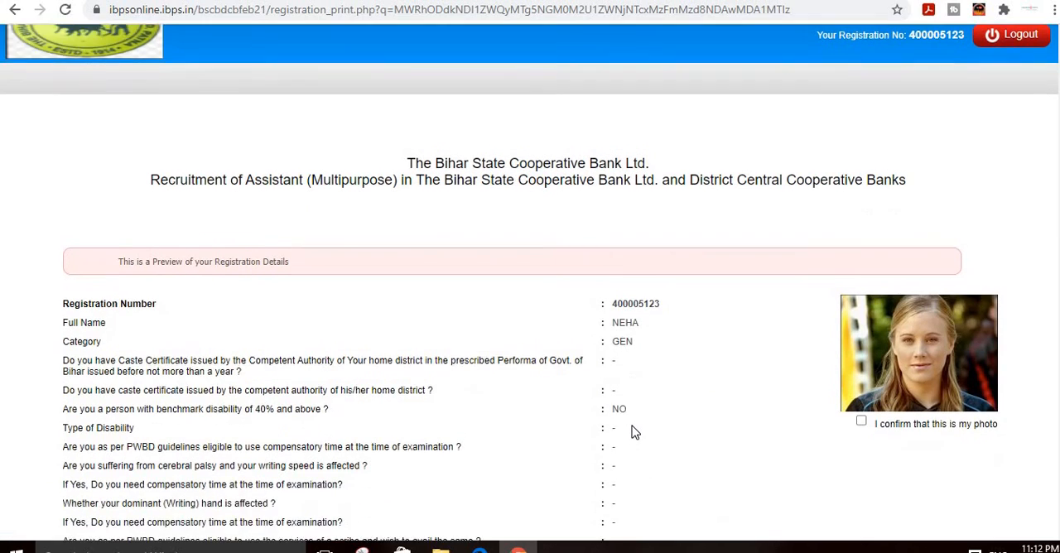
scroll(825, 345, "down", 3)
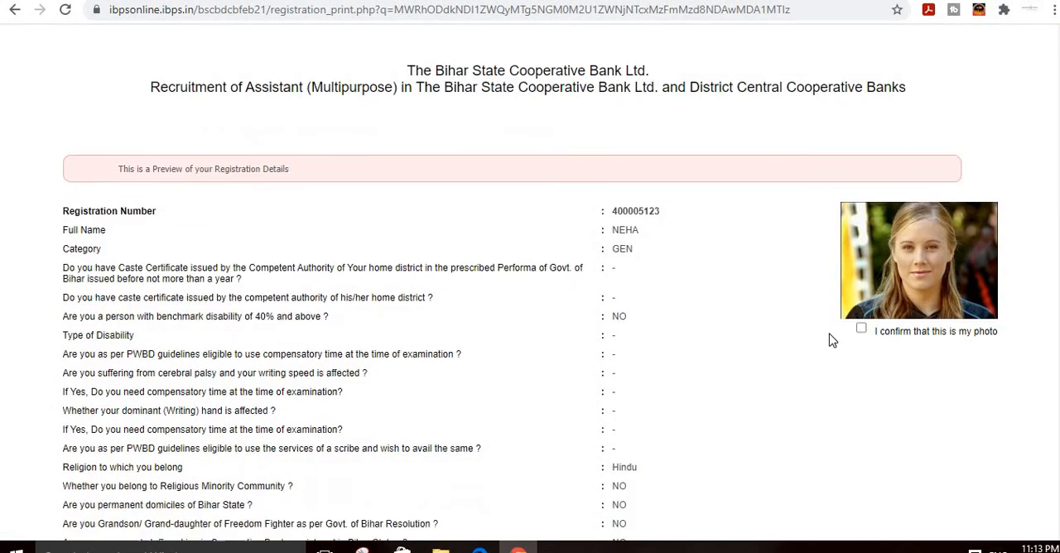
scroll(825, 345, "up", 3)
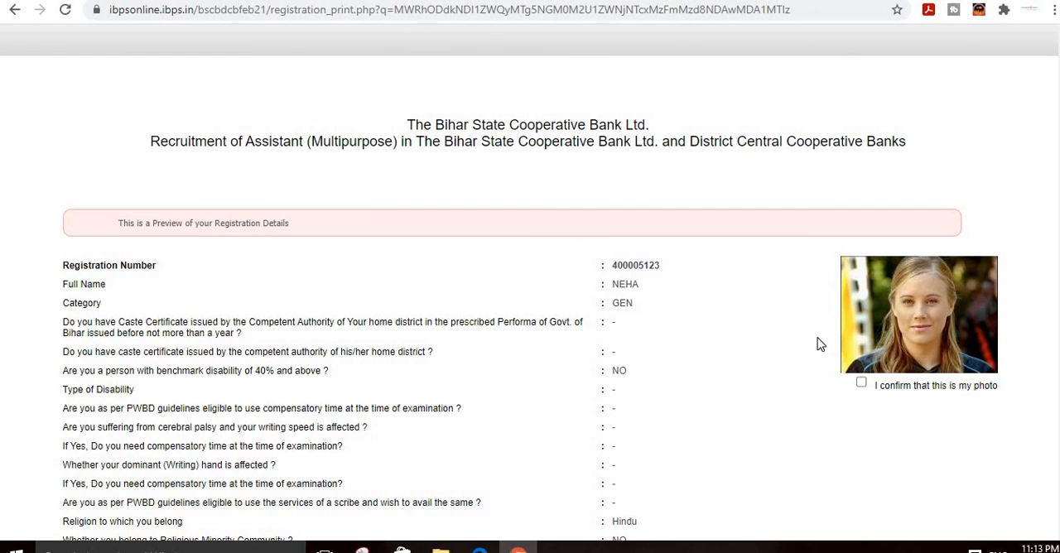
left_click(862, 384)
Step: Agree to the declaration at the end of the registration preview and confirm the applicant's signature
scroll(853, 352, "down", 2)
scroll(853, 352, "down", 19)
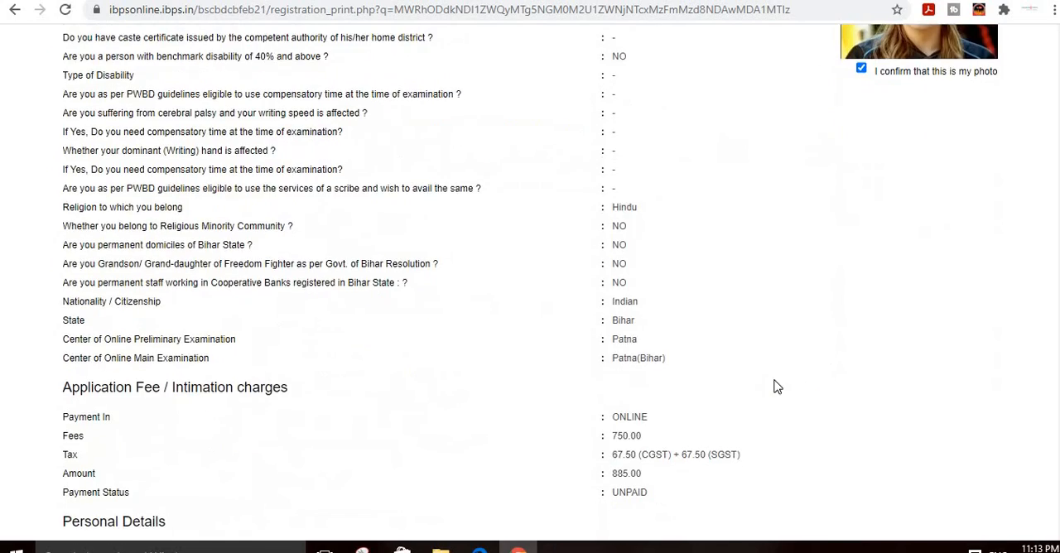
scroll(347, 457, "down", 3)
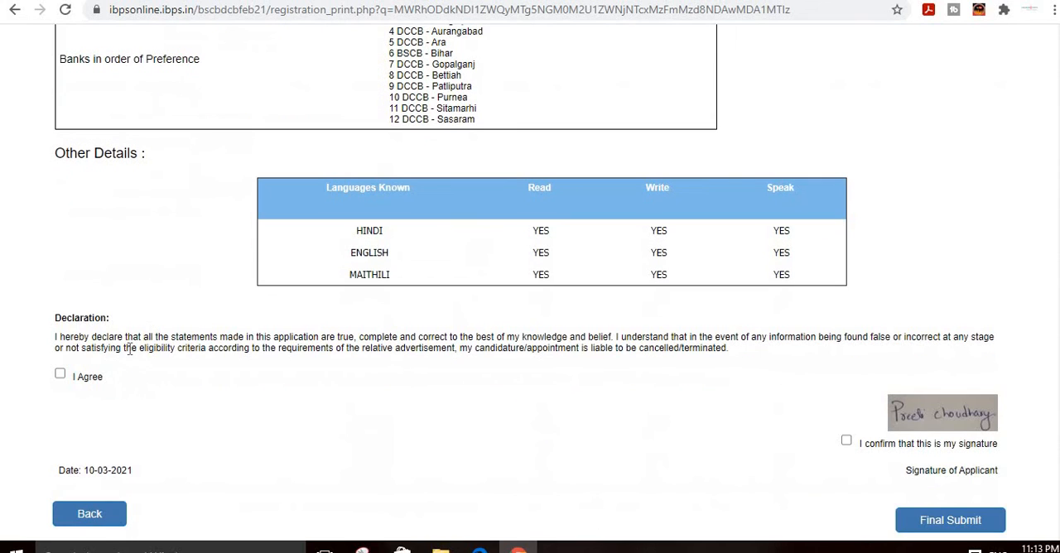
left_click(74, 375)
left_click(847, 441)
Step: Review the registration preview once more, make the final submission and accept that no further edits are allowed
scroll(942, 473, "up", 9)
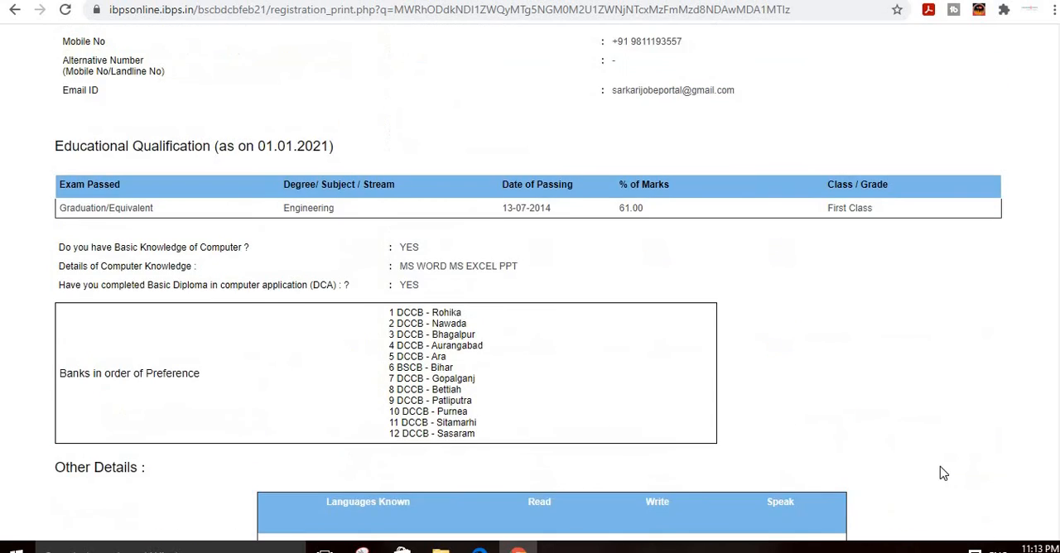
scroll(575, 236, "up", 3)
scroll(620, 302, "up", 8)
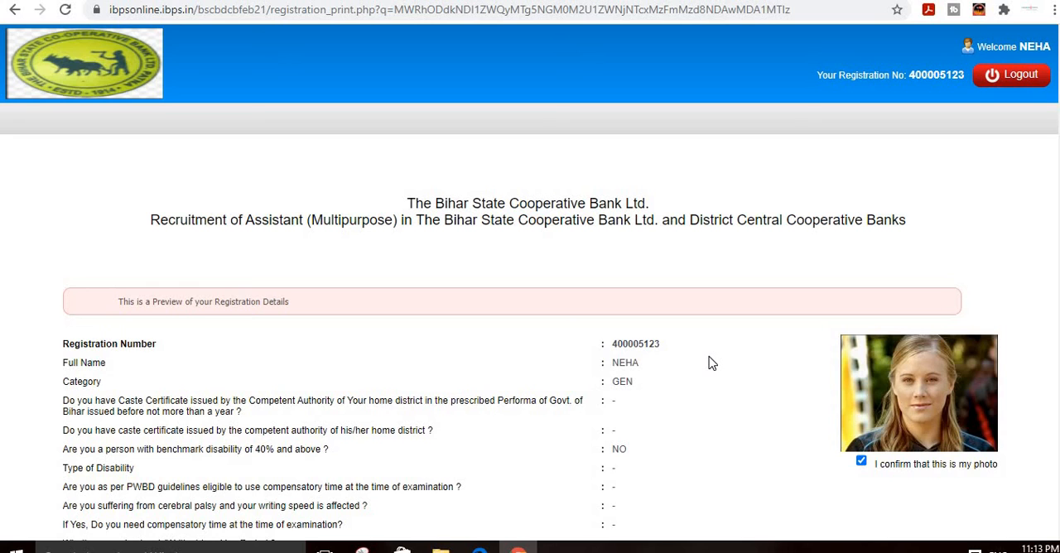
scroll(644, 390, "down", 20)
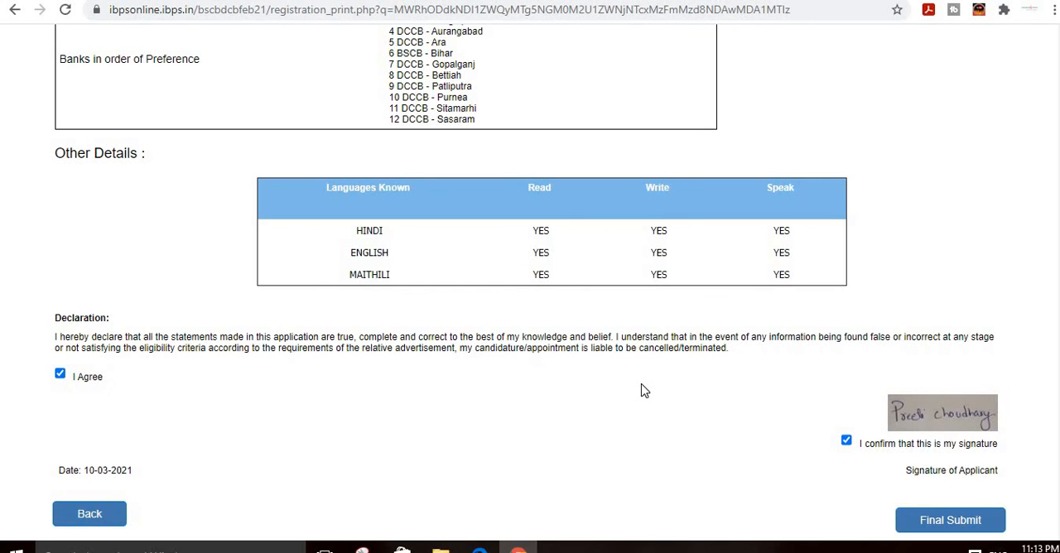
scroll(644, 391, "down", 1)
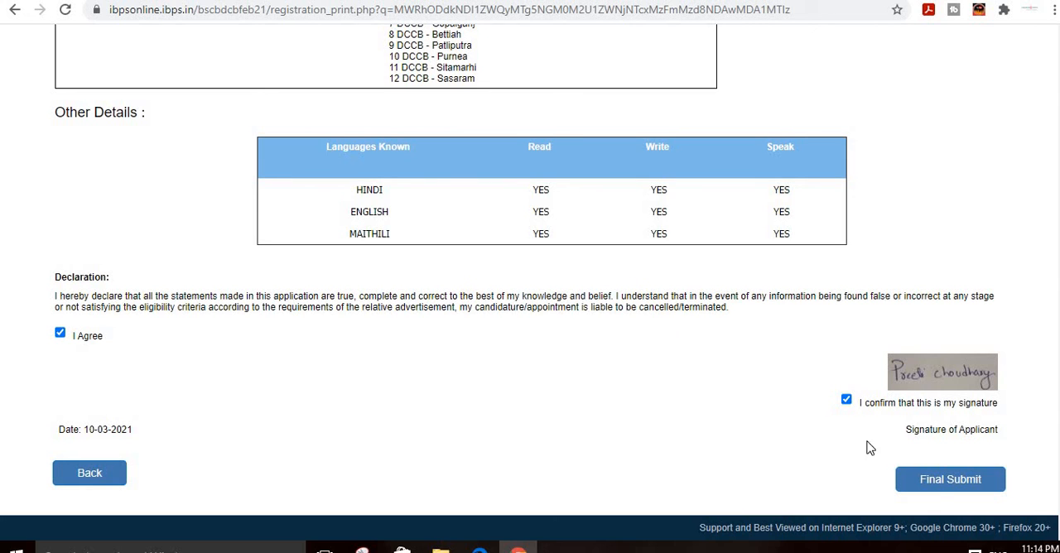
left_click(935, 482)
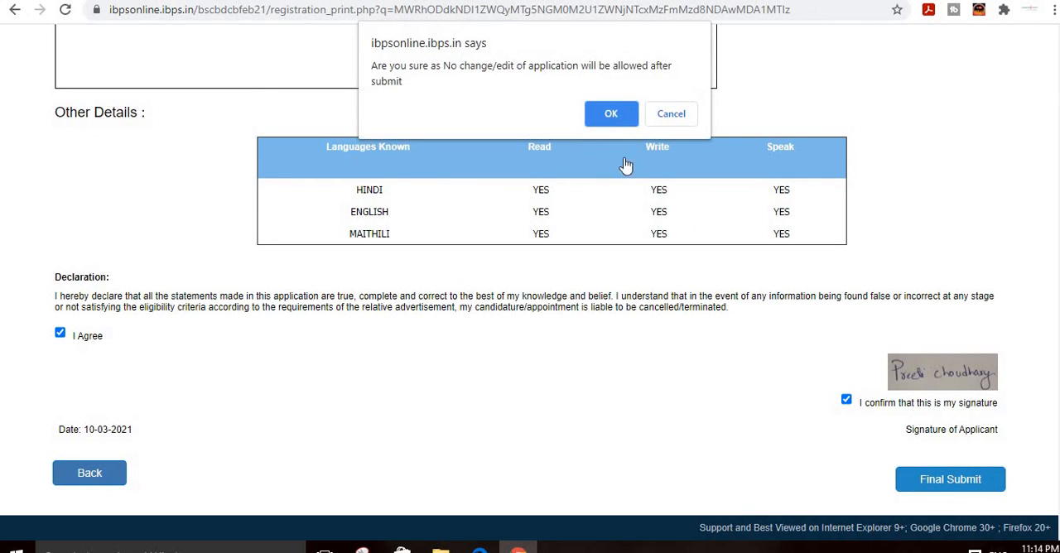
left_click(607, 116)
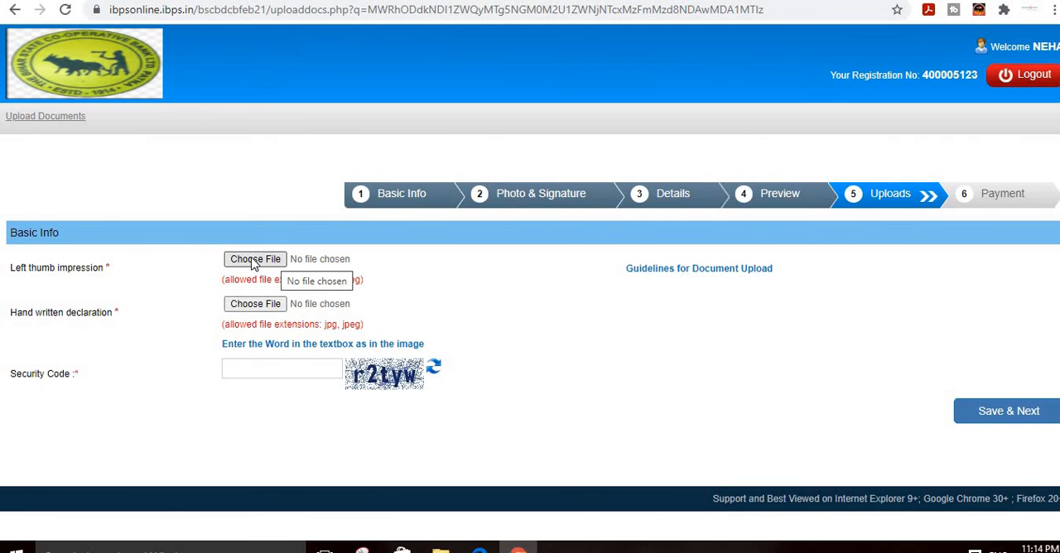
Step: Try to upload the thumbprint image from the Desktop folder as the left thumb impression
left_click(254, 260)
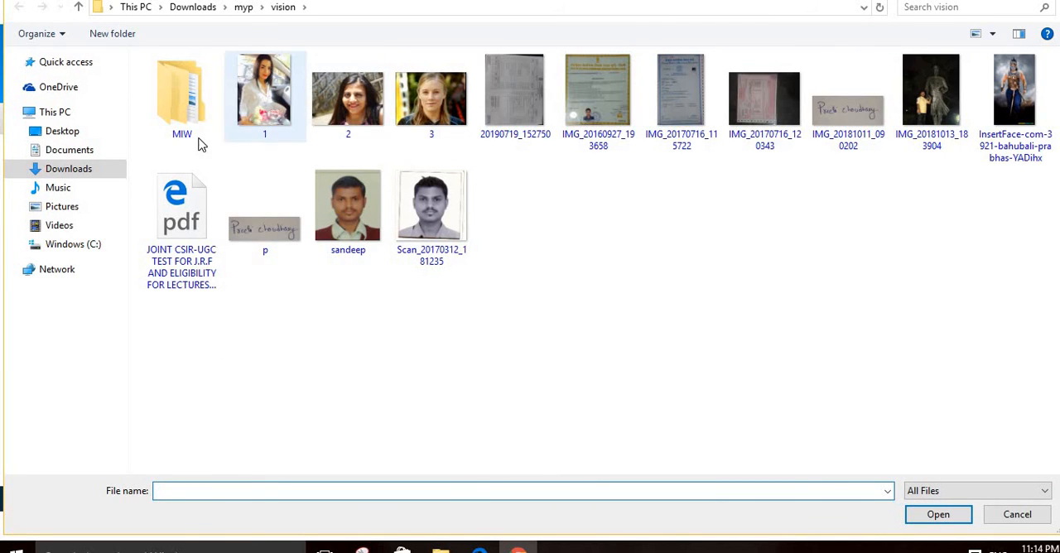
left_click(85, 171)
scroll(629, 257, "down", 15)
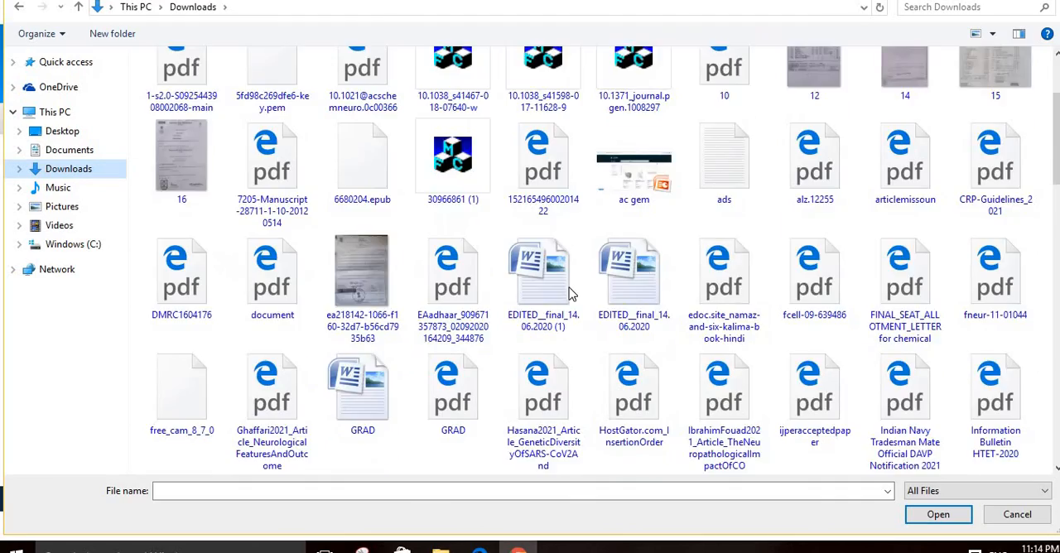
scroll(547, 311, "down", 5)
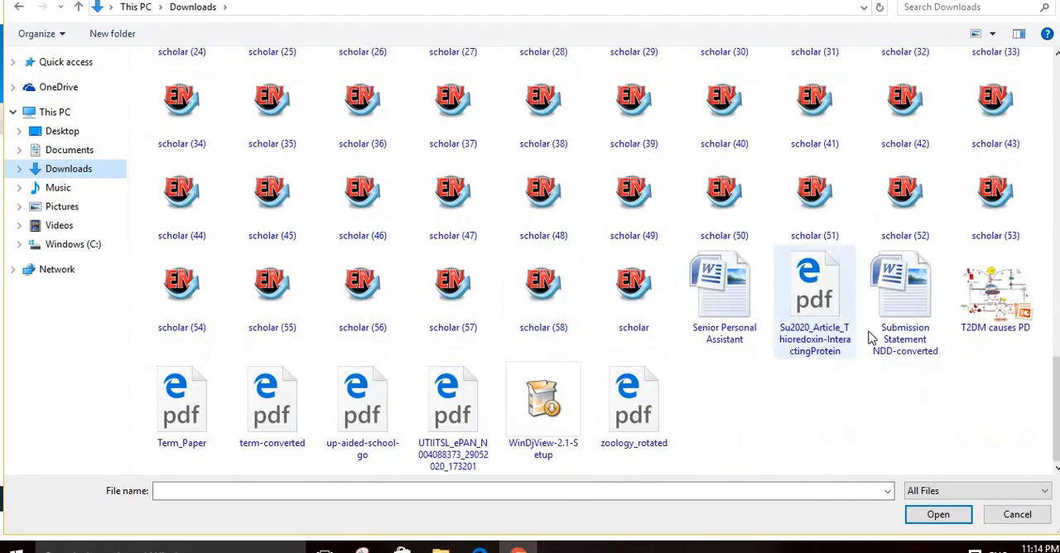
scroll(677, 285, "up", 10)
scroll(629, 274, "down", 12)
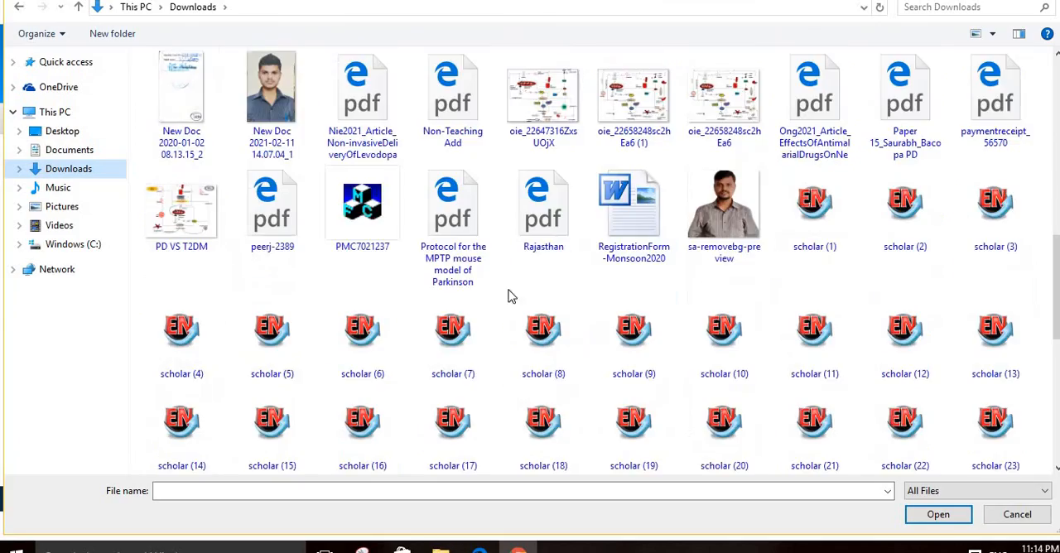
left_click(62, 131)
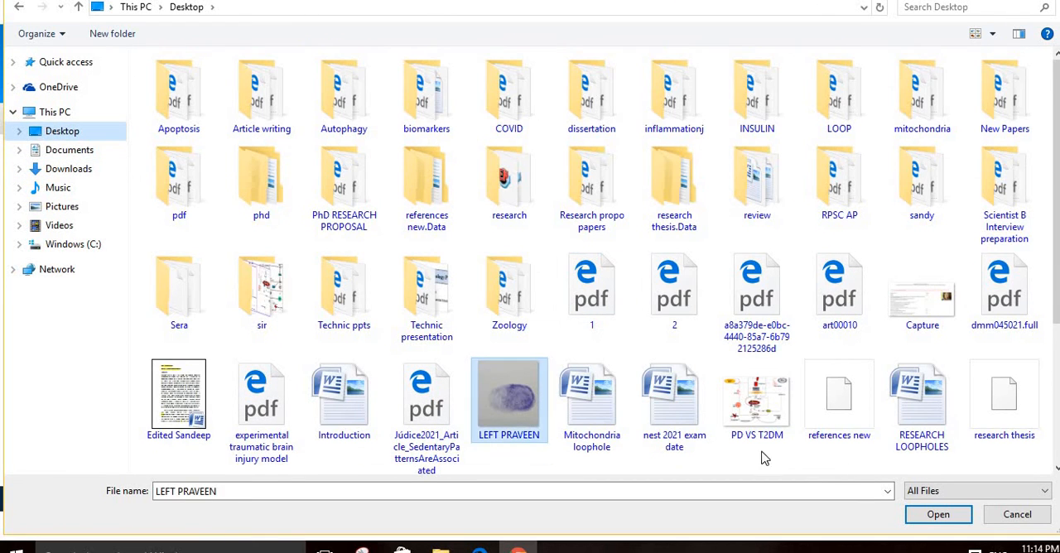
left_click(508, 393)
left_click(938, 514)
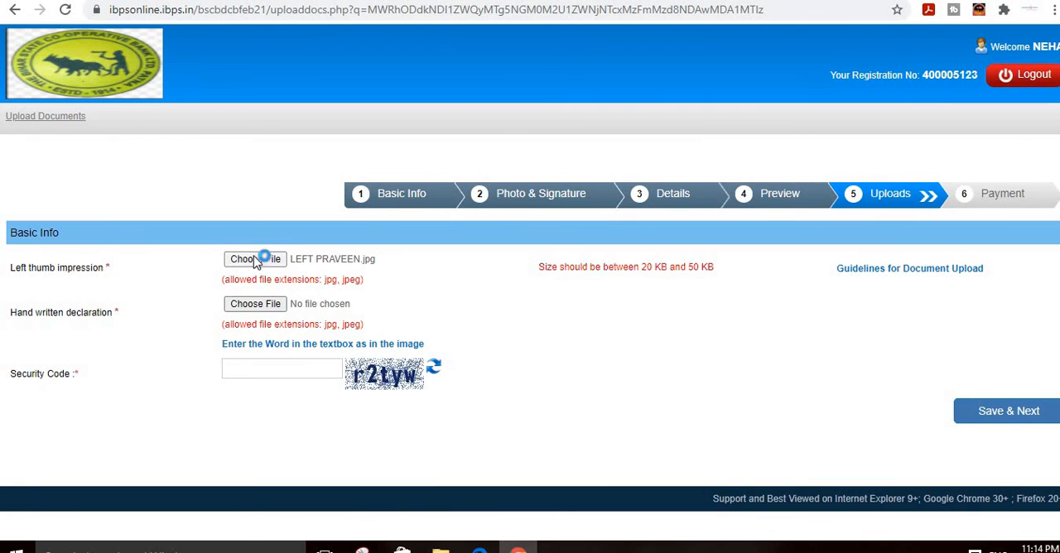
Step: Browse for another left thumb impression image in the Downloads subfolder myp > vision > MIW > arch
left_click(287, 260)
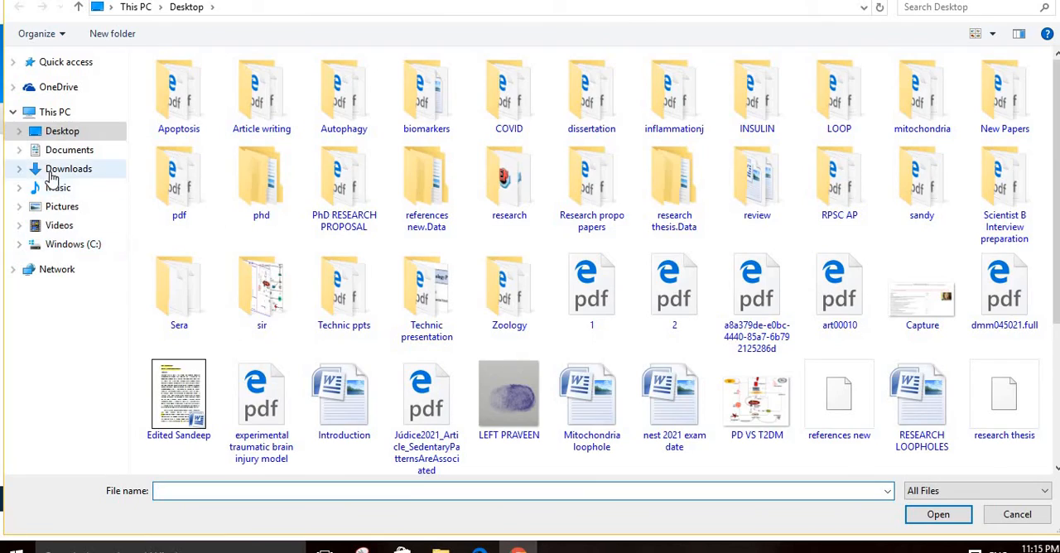
left_click(55, 169)
scroll(488, 236, "down", 10)
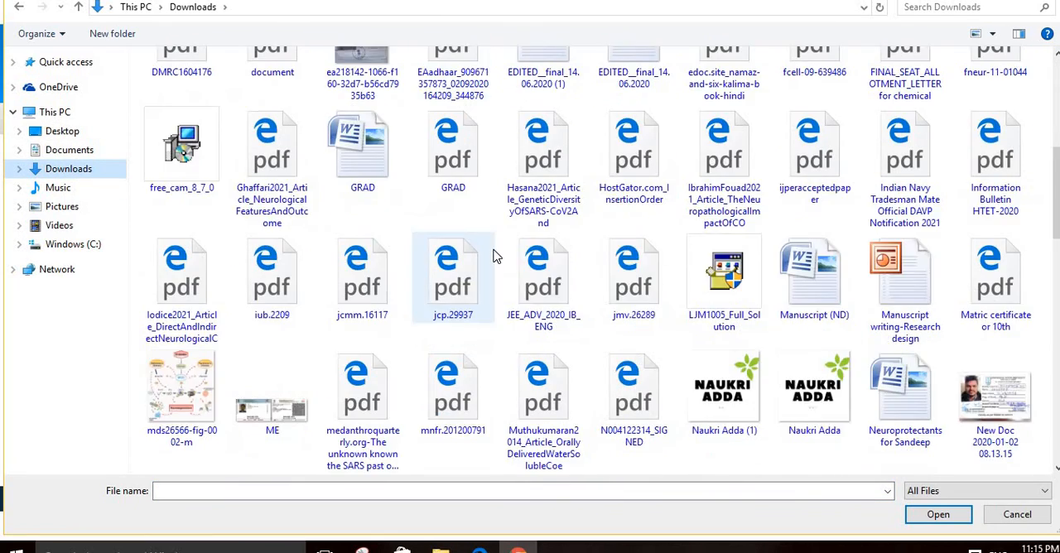
scroll(493, 263, "down", 5)
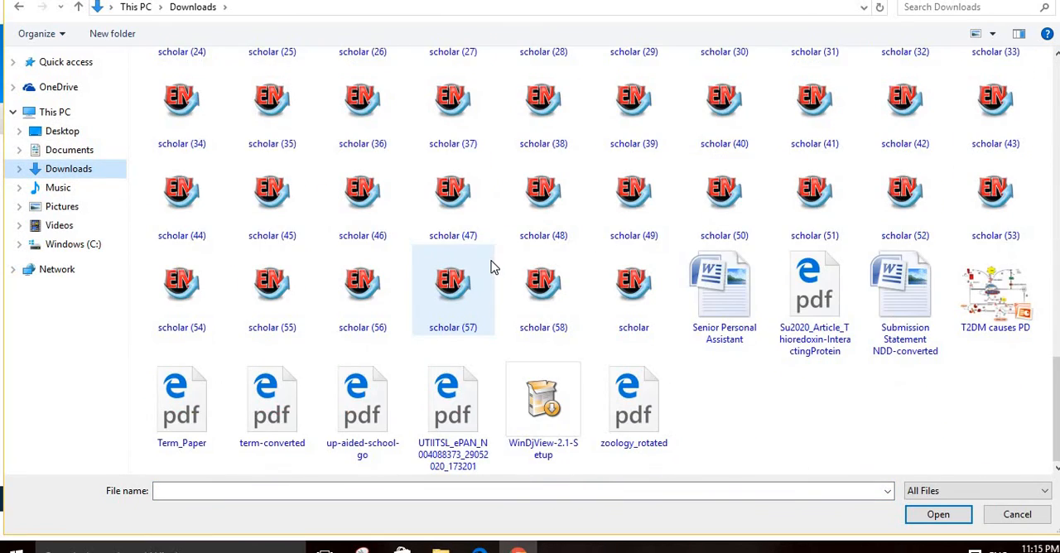
scroll(491, 266, "up", 15)
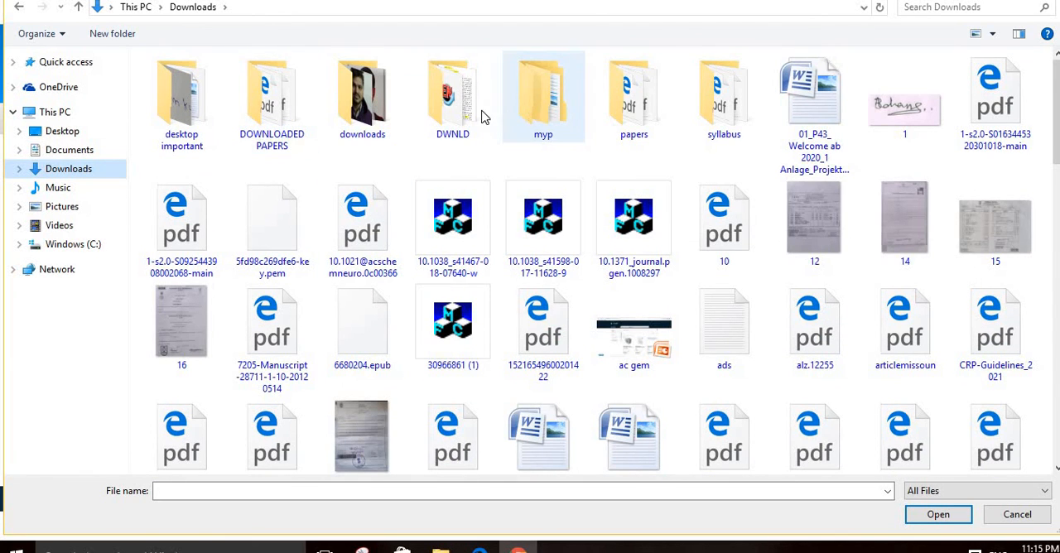
double_click(516, 109)
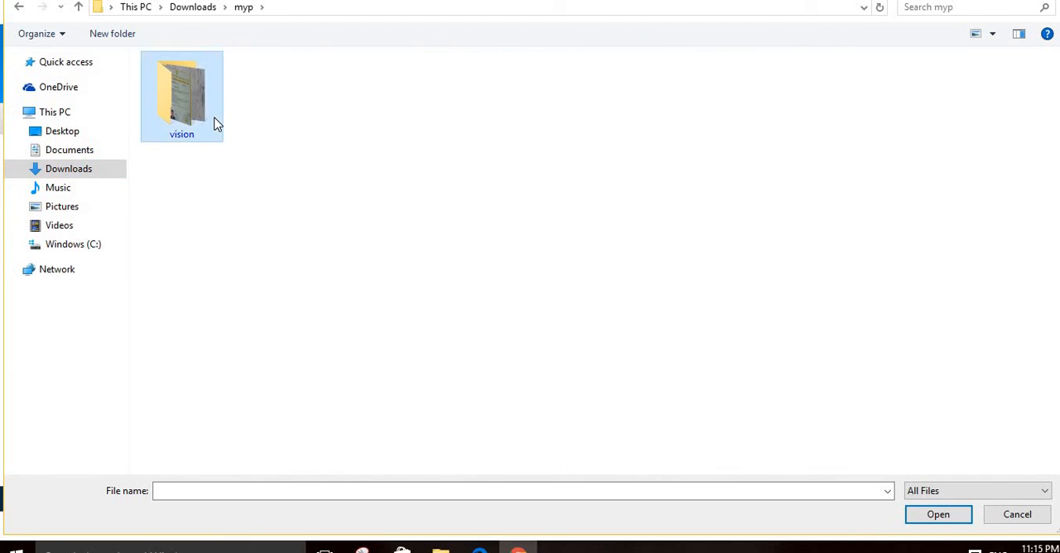
double_click(213, 122)
double_click(180, 114)
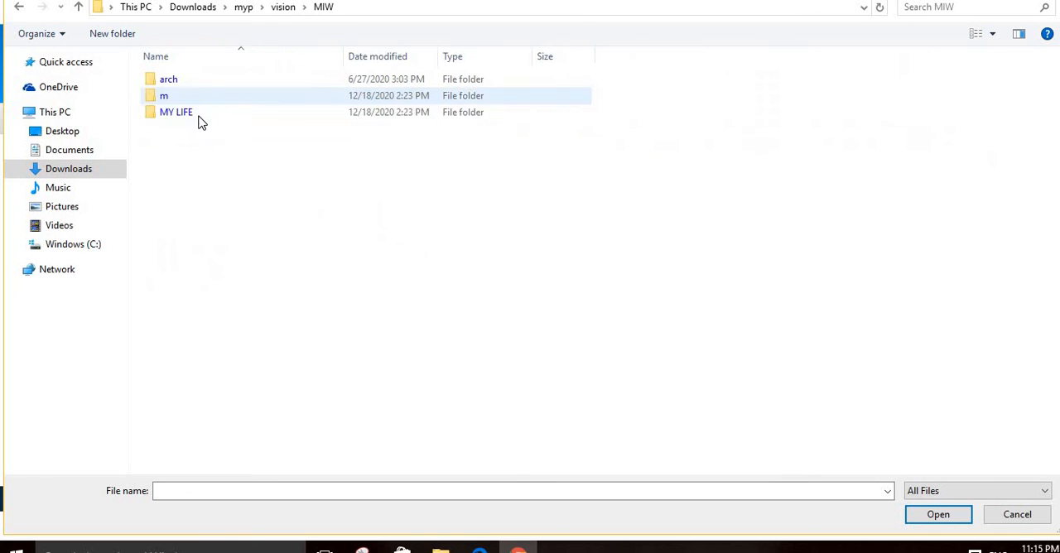
double_click(209, 87)
Step: Upload IMG_20190309_105731 as the left thumb impression and accept its preview
left_click(430, 95)
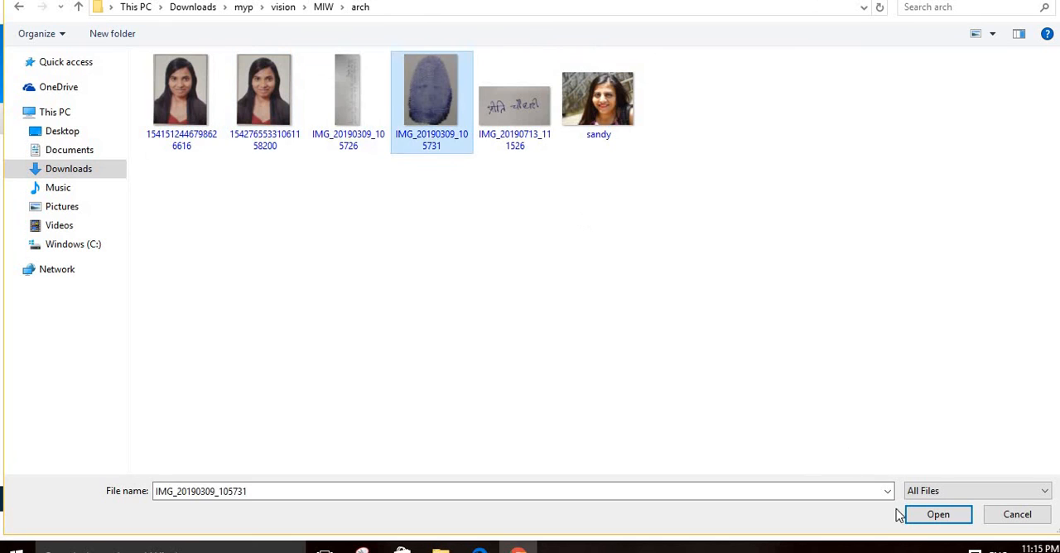
left_click(938, 515)
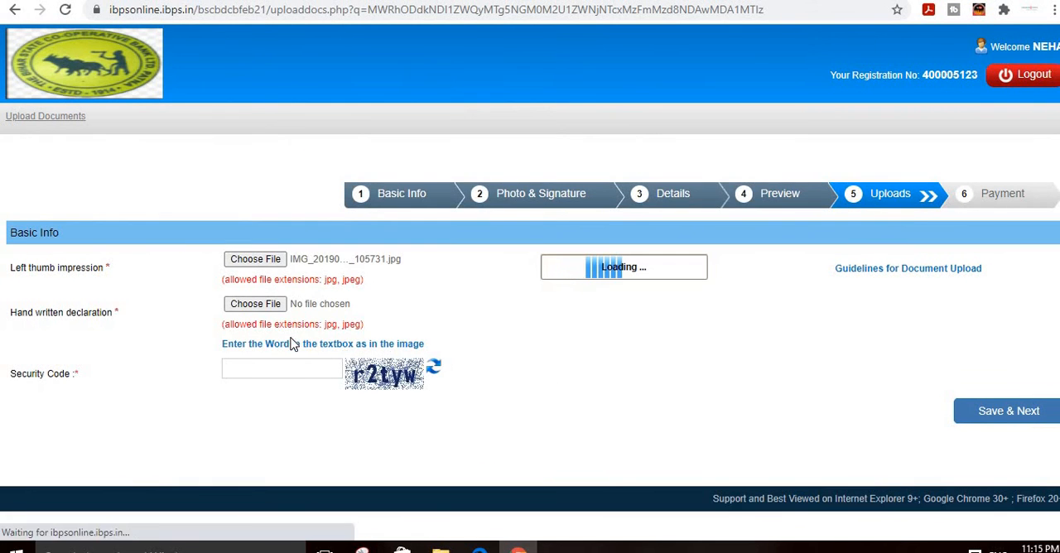
scroll(502, 445, "down", 1)
left_click(503, 507)
Step: Upload IMG_20190309_105726 from the arch folder as the hand written declaration and accept its preview
left_click(251, 304)
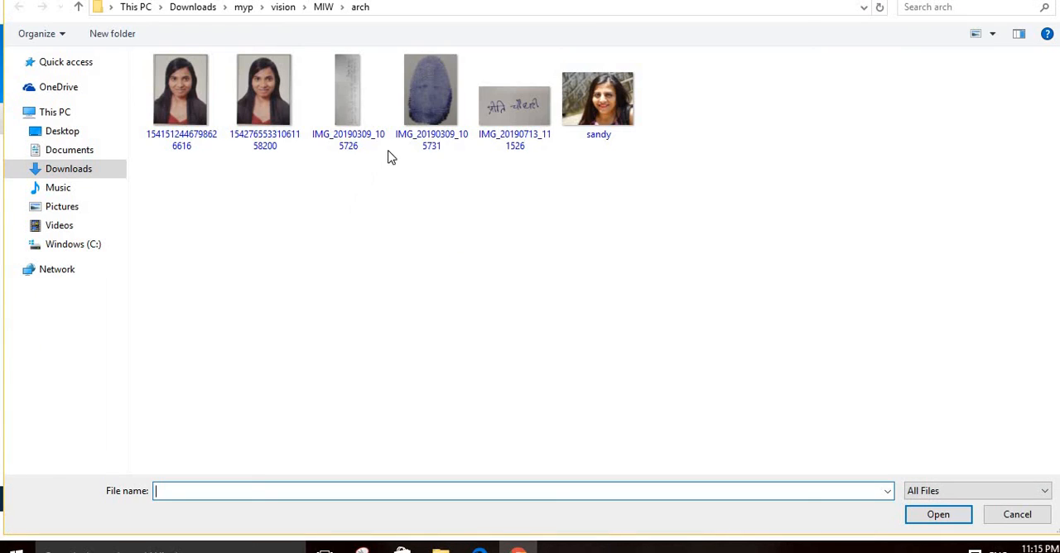
left_click(349, 116)
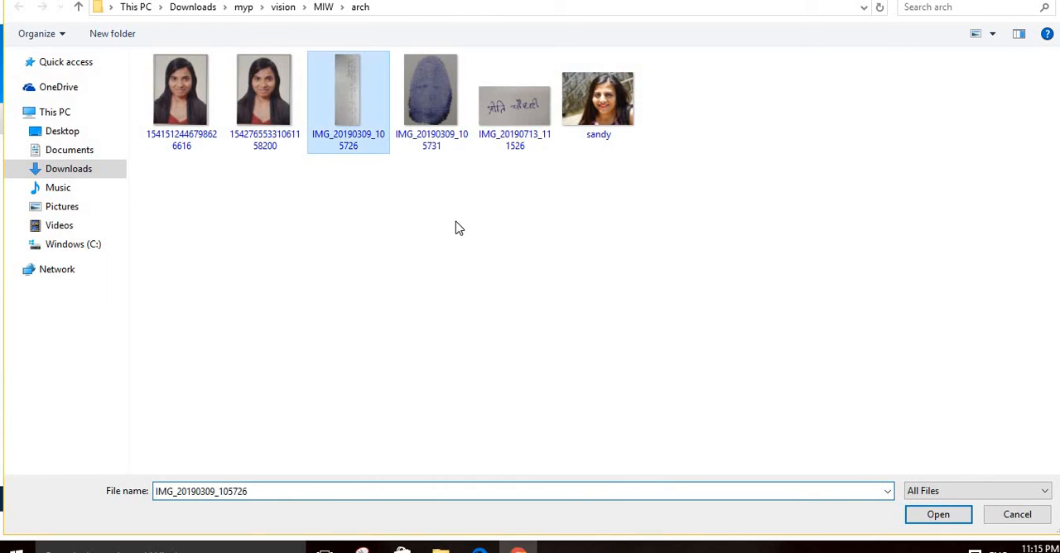
left_click(948, 516)
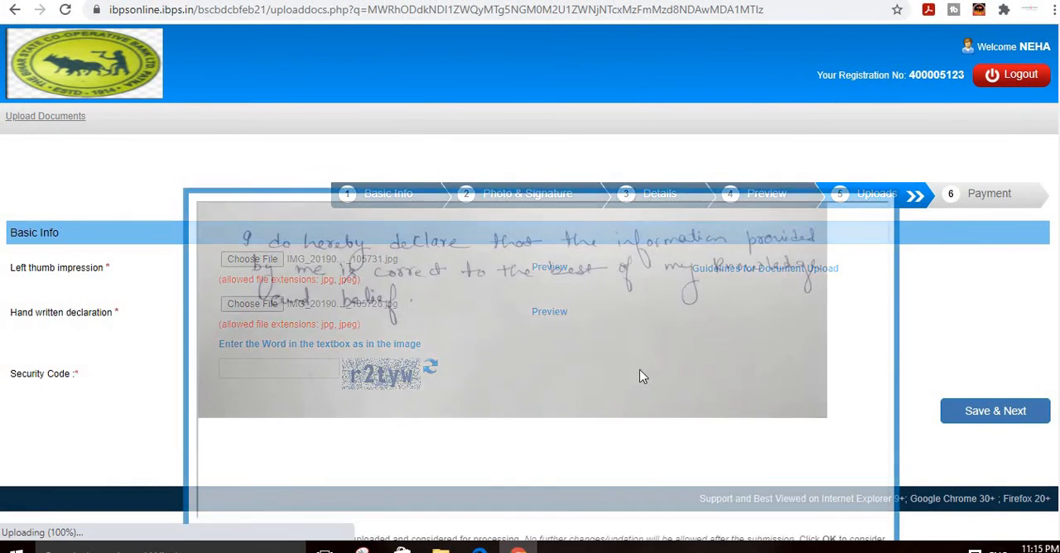
scroll(693, 326, "down", 1)
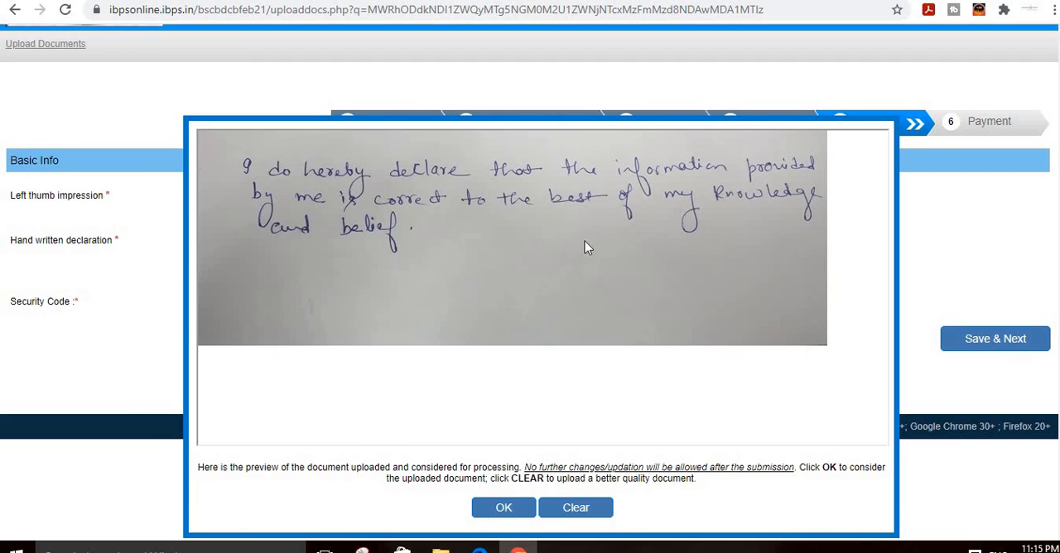
left_click(504, 508)
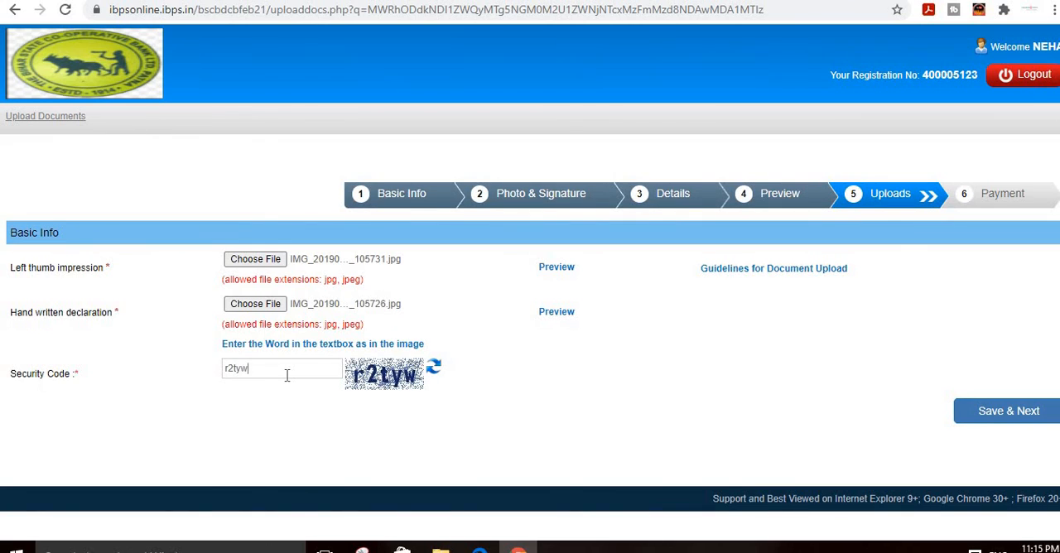
Step: Save the uploaded documents with the security code filled in and confirm to proceed to the payment stage
left_click(989, 418)
left_click(612, 127)
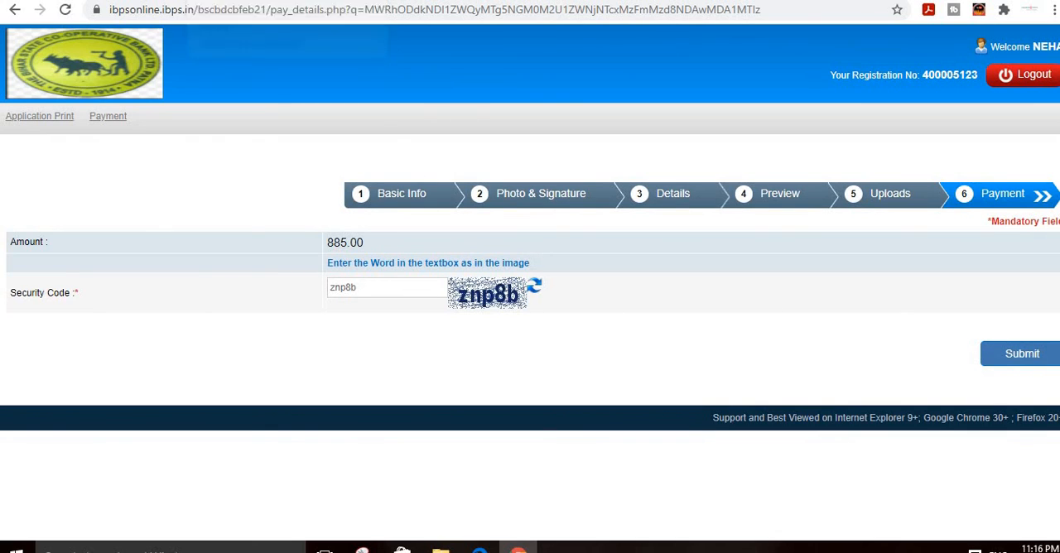
Step: Switch from the payment page to the sarkarijobeportal.com website
left_click(359, 0)
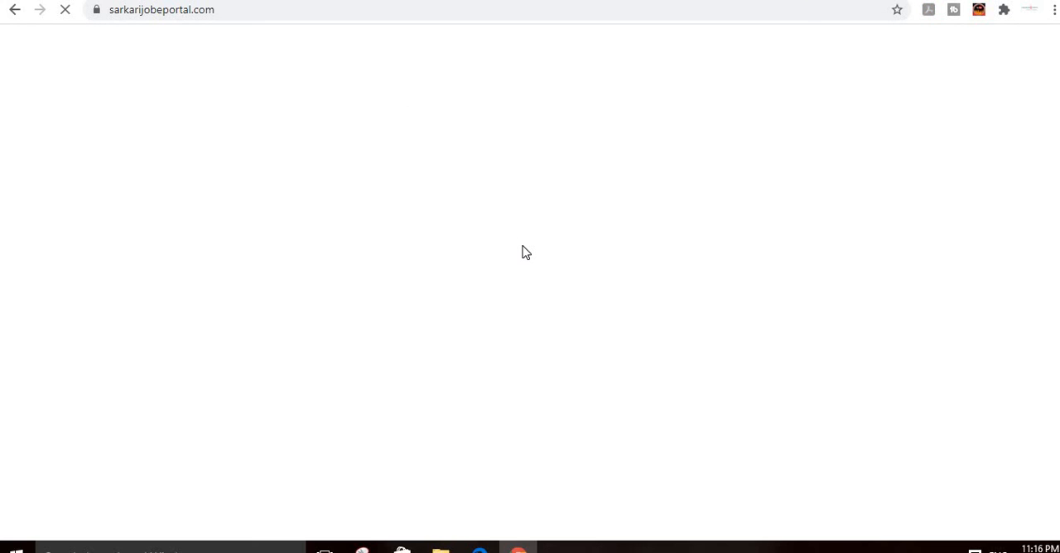